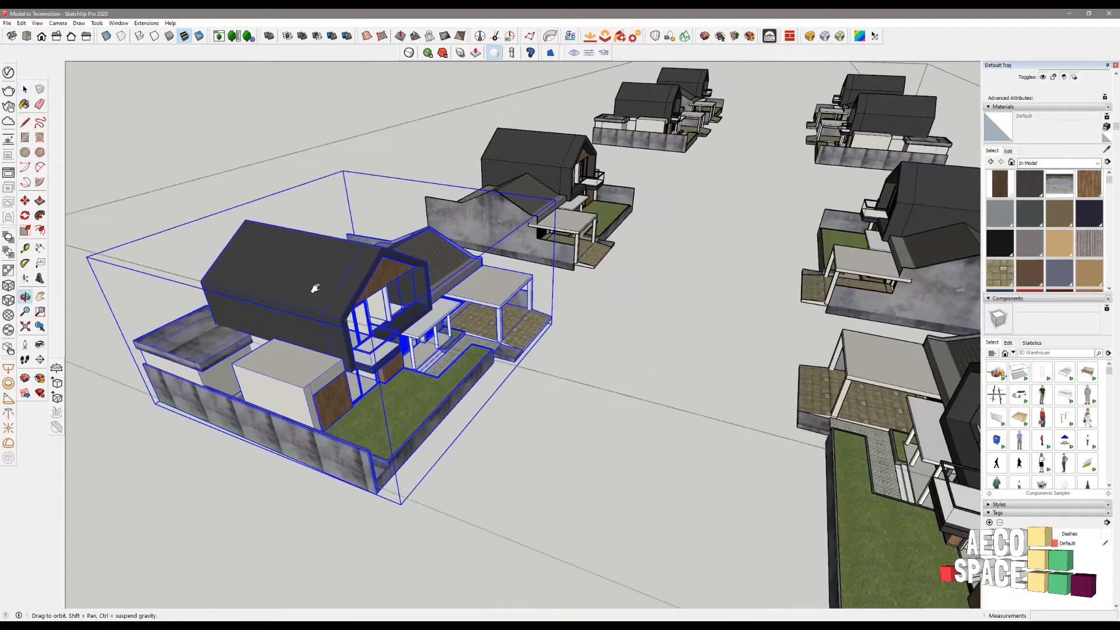
- Orbit and zoom around the subdivision to view the houses along the road
middle_drag(310, 407, 460, 163)
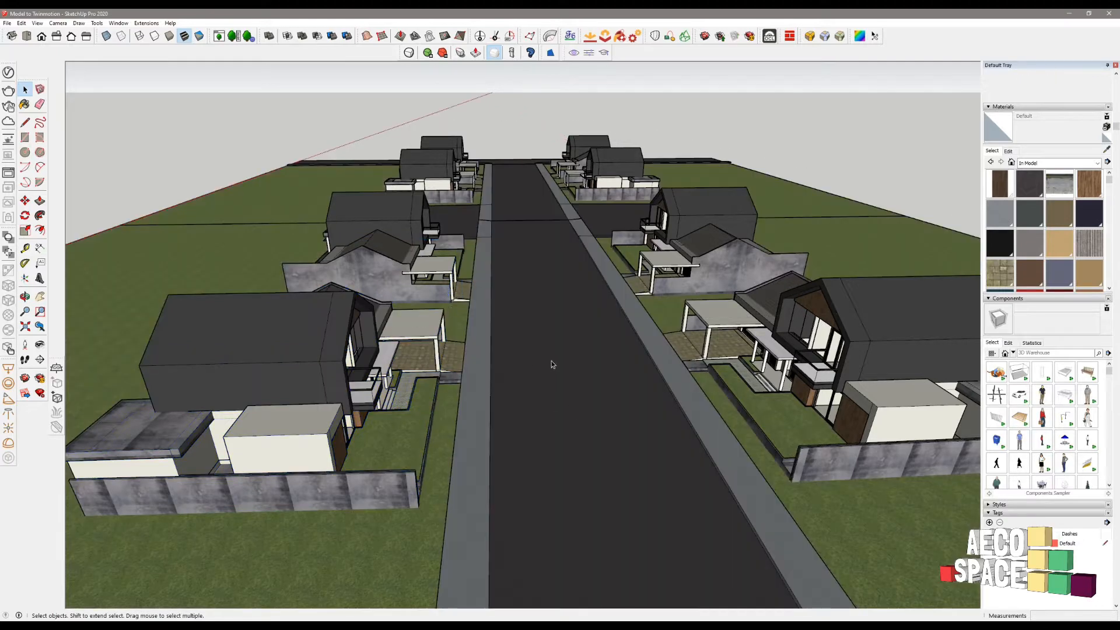
scroll(547, 371, down, 3)
mouse_move(545, 372)
middle_down()
mouse_move(514, 261)
mouse_move(533, 303)
mouse_move(523, 115)
mouse_move(554, 369)
middle_up()
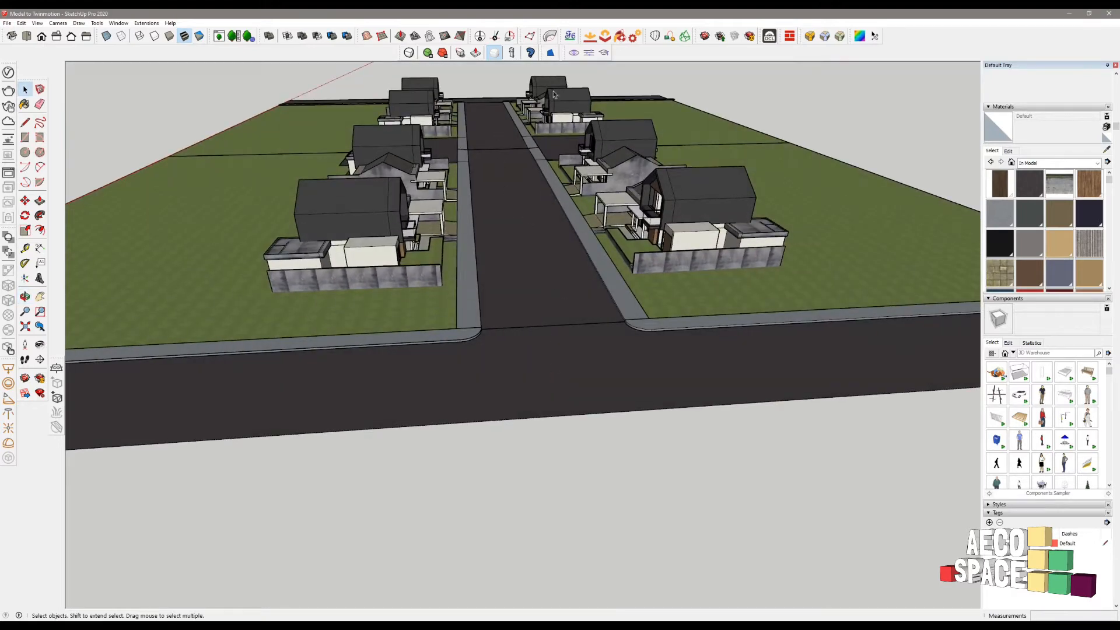
middle_drag(478, 374, 238, 403)
middle_drag(817, 341, 257, 337)
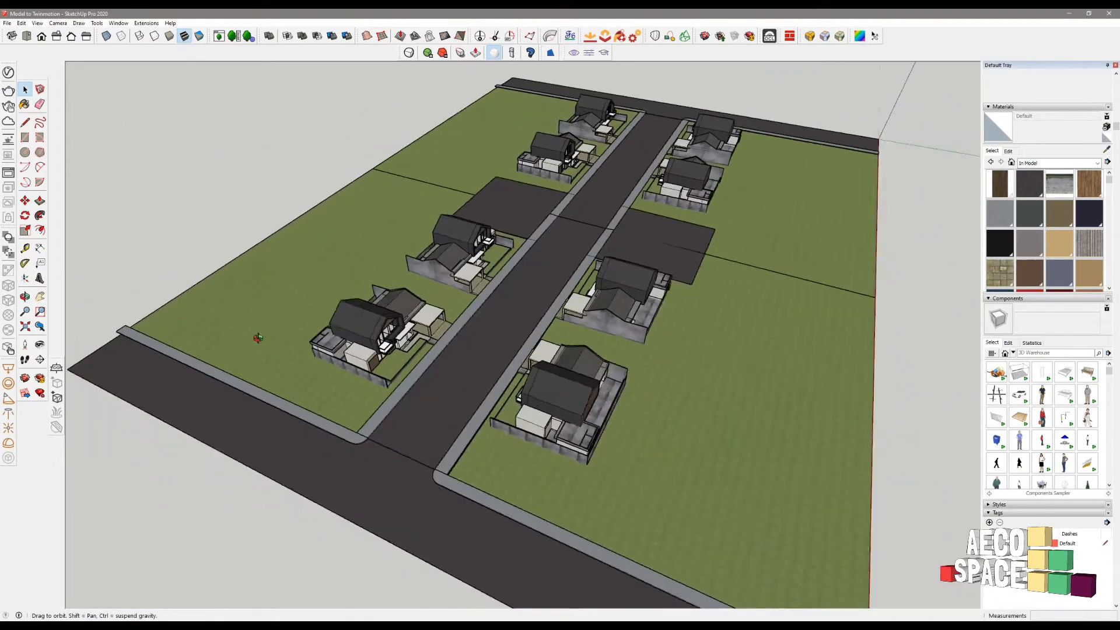
scroll(325, 313, up, 5)
scroll(324, 313, up, 3)
middle_drag(325, 313, 204, 156)
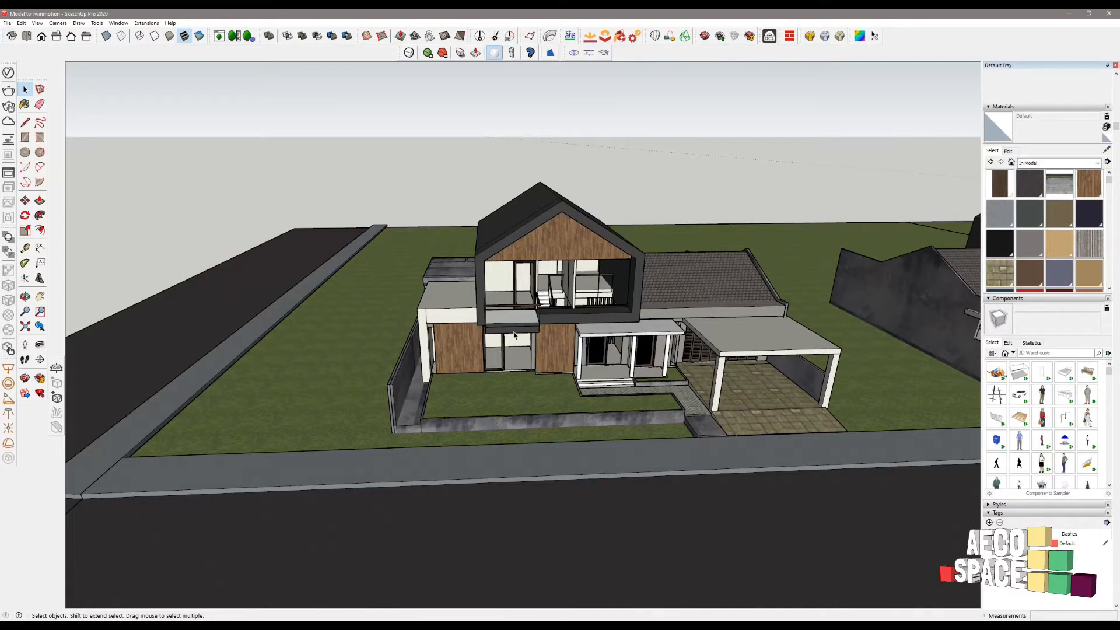
middle_drag(514, 335, 857, 300)
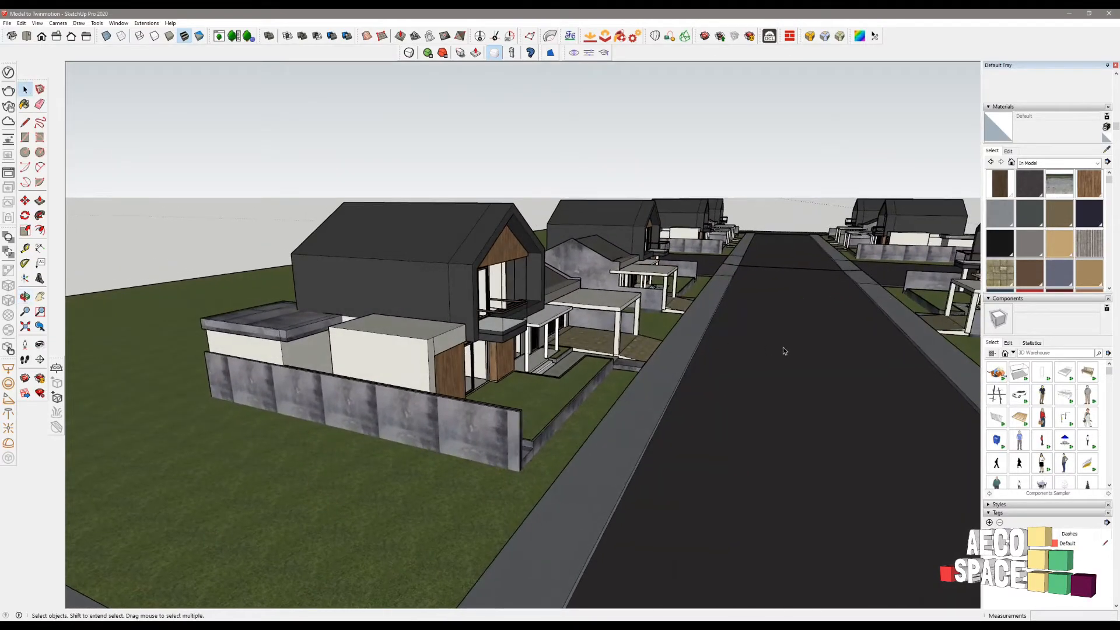
scroll(741, 325, down, 5)
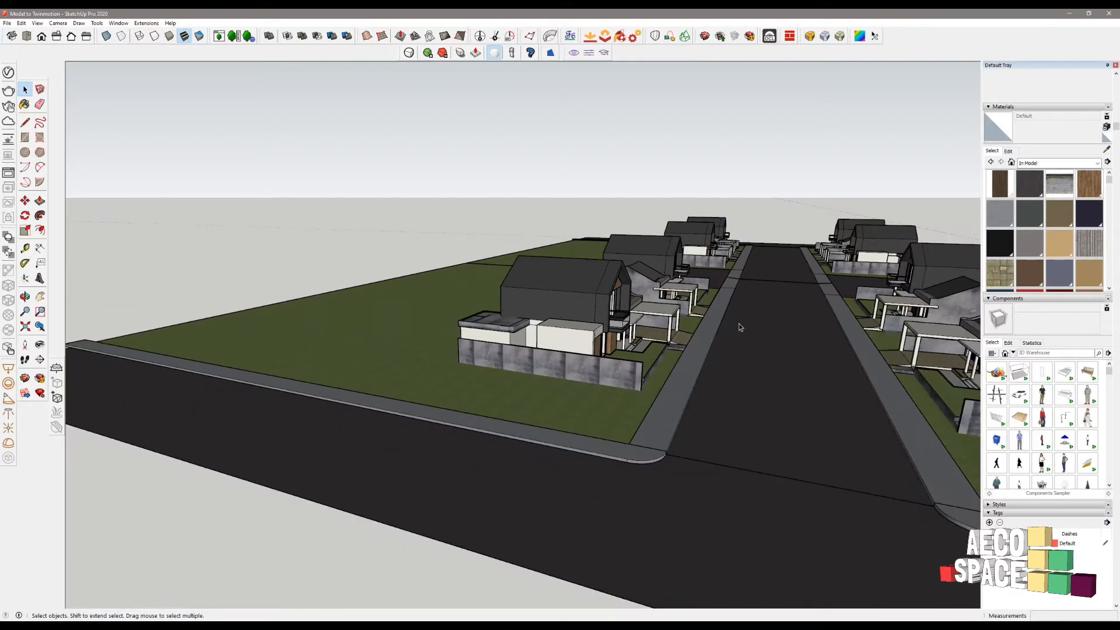
middle_drag(722, 368, 686, 333)
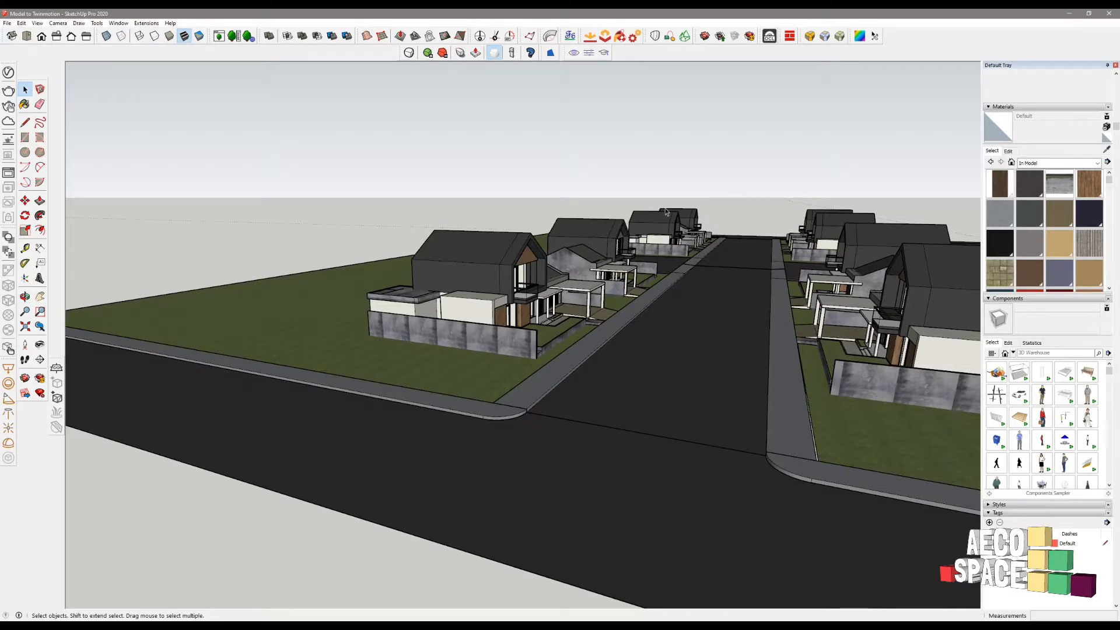
scroll(521, 316, up, 6)
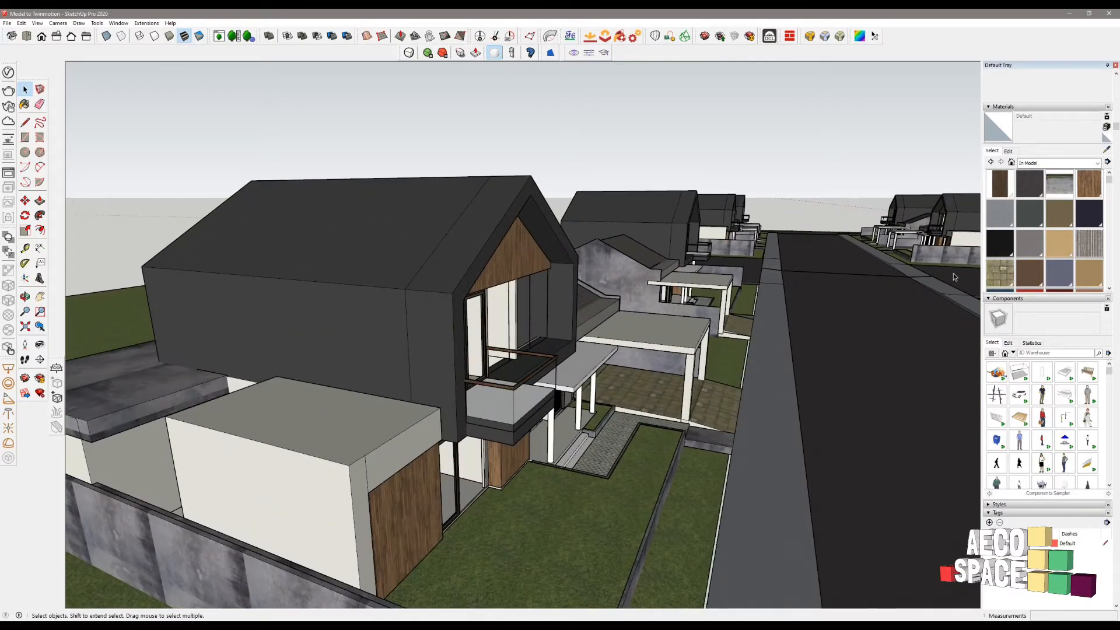
mouse_move(660, 423)
middle_down()
mouse_move(758, 305)
mouse_move(693, 301)
middle_up()
scroll(447, 365, up, 6)
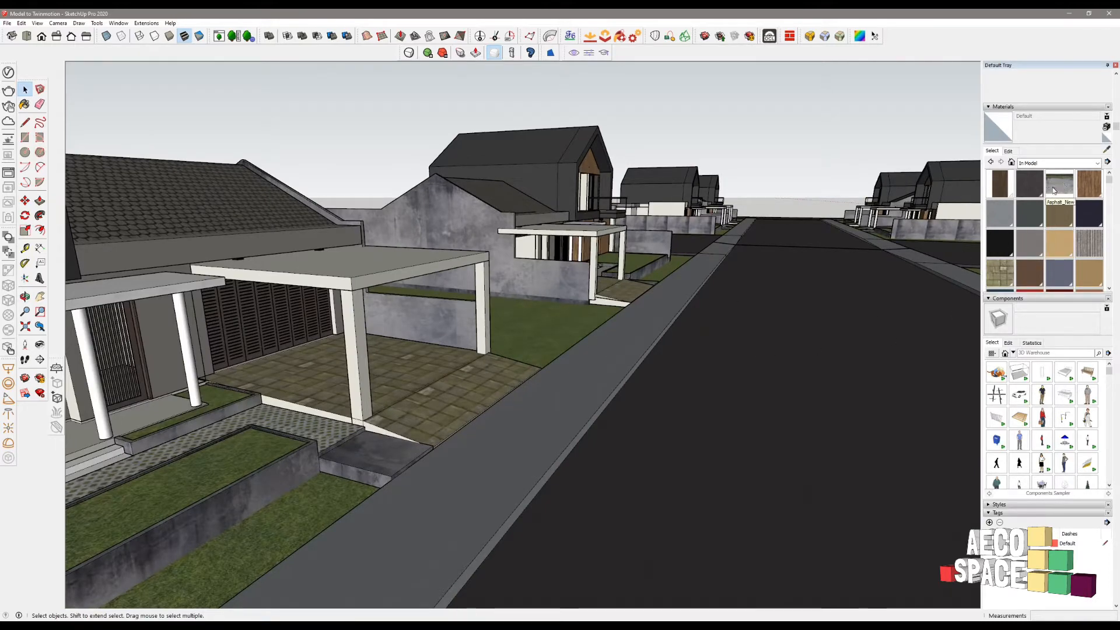
- Show the Asphalt and Concrete materials and paint the road surface with Blacktop Old 01
click(1032, 164)
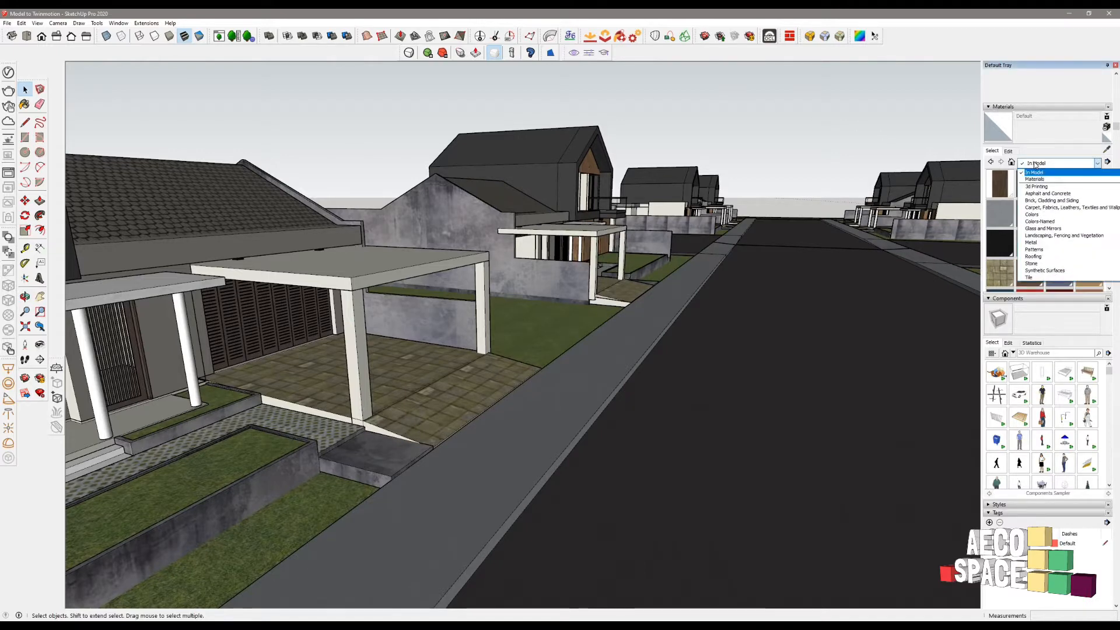
click(1037, 194)
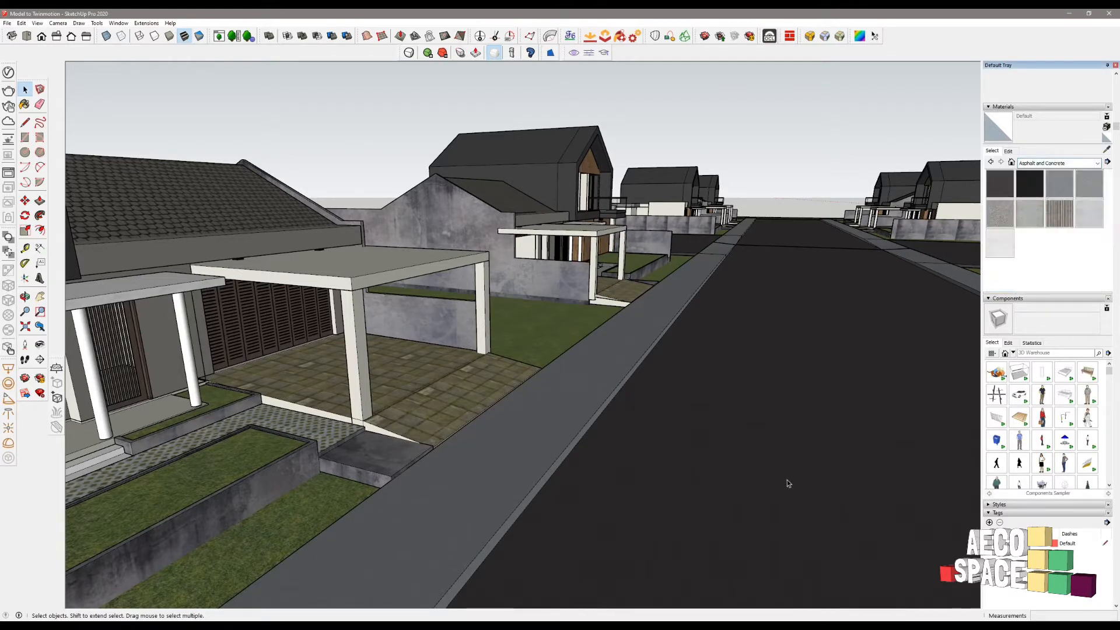
click(1004, 179)
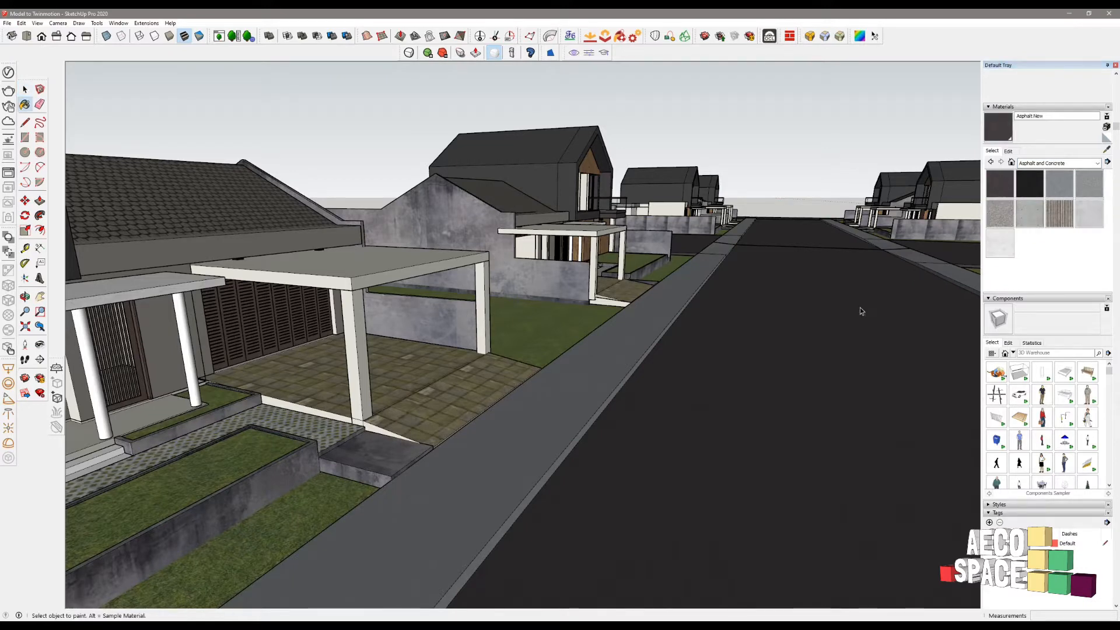
key(space)
triple_click(829, 311)
click(828, 310)
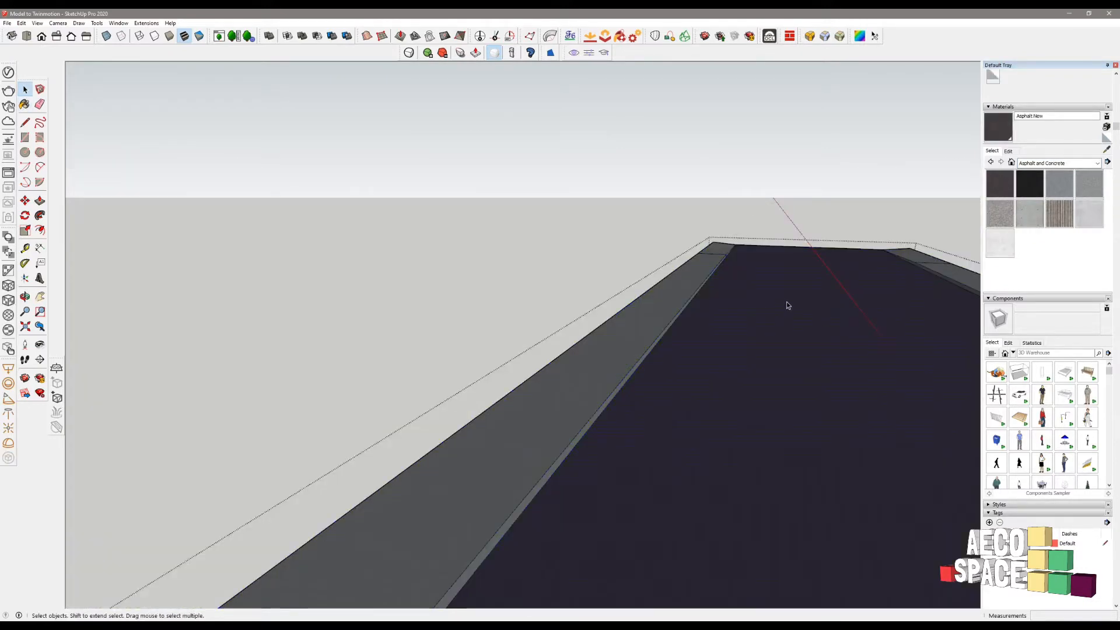
key(b)
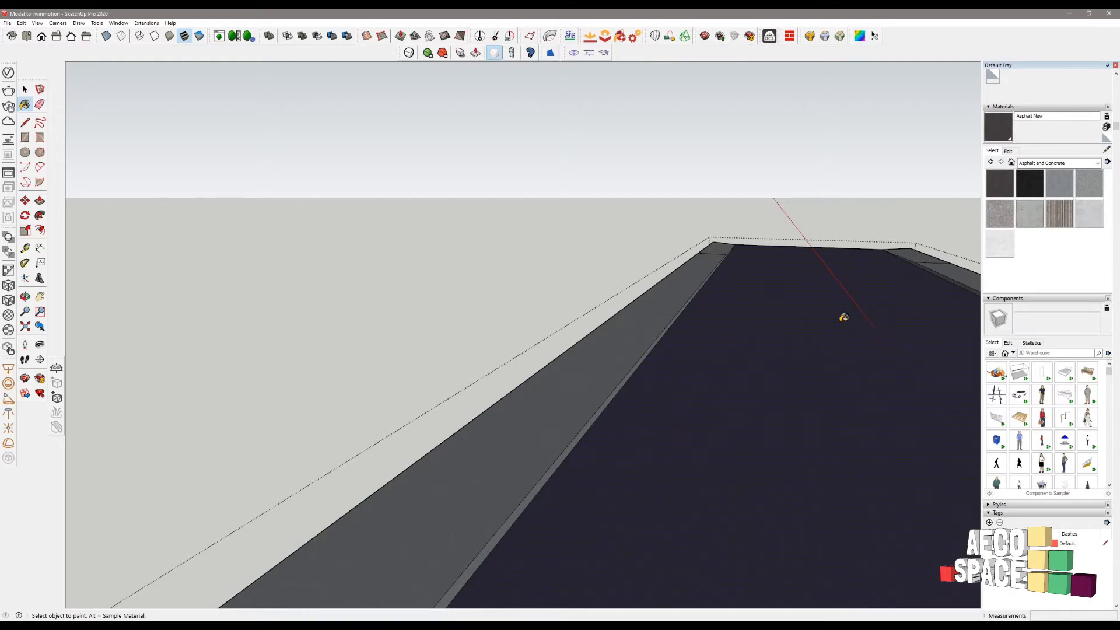
click(1056, 180)
click(854, 313)
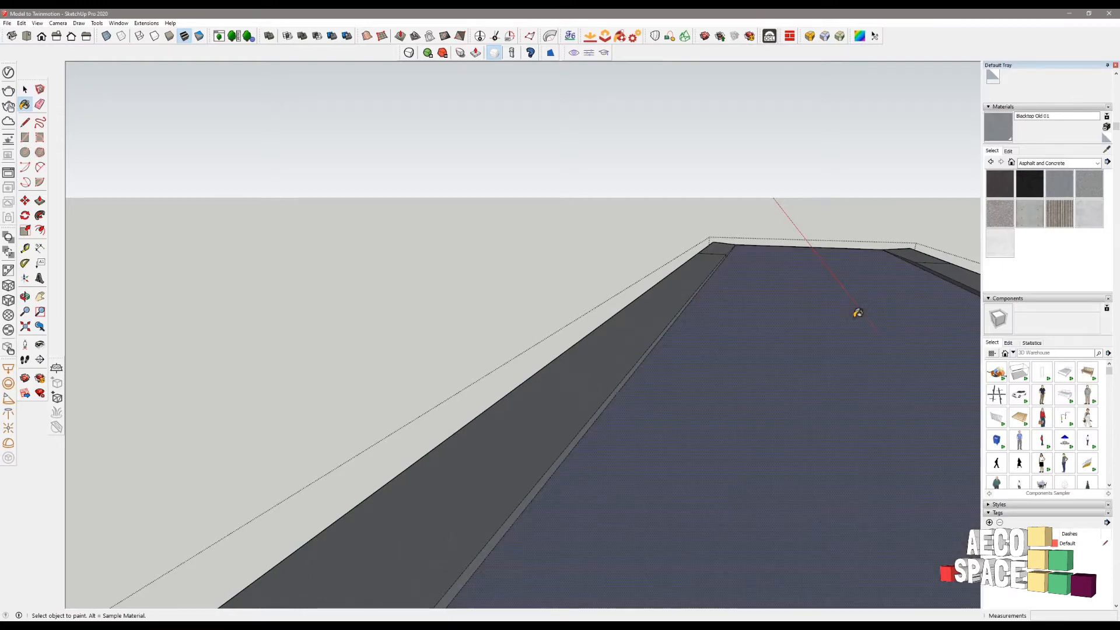
key(space)
key(Escape)
- Paint the remaining dark road section with Blacktop Old 01 too
middle_drag(853, 317, 698, 465)
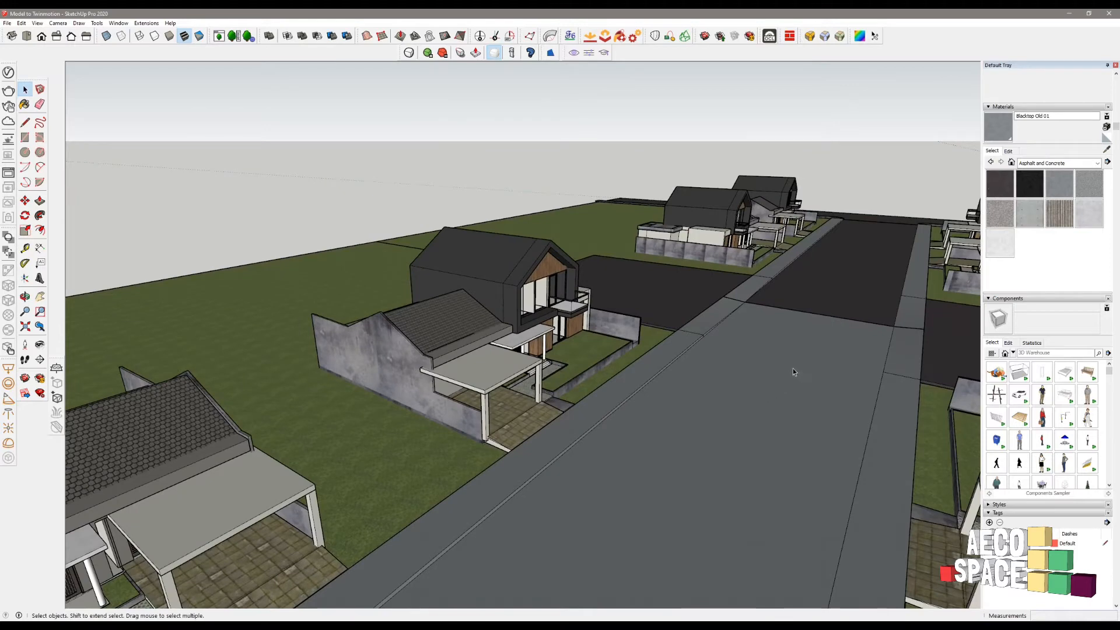
key(b)
key(space)
click(837, 289)
double_click(845, 270)
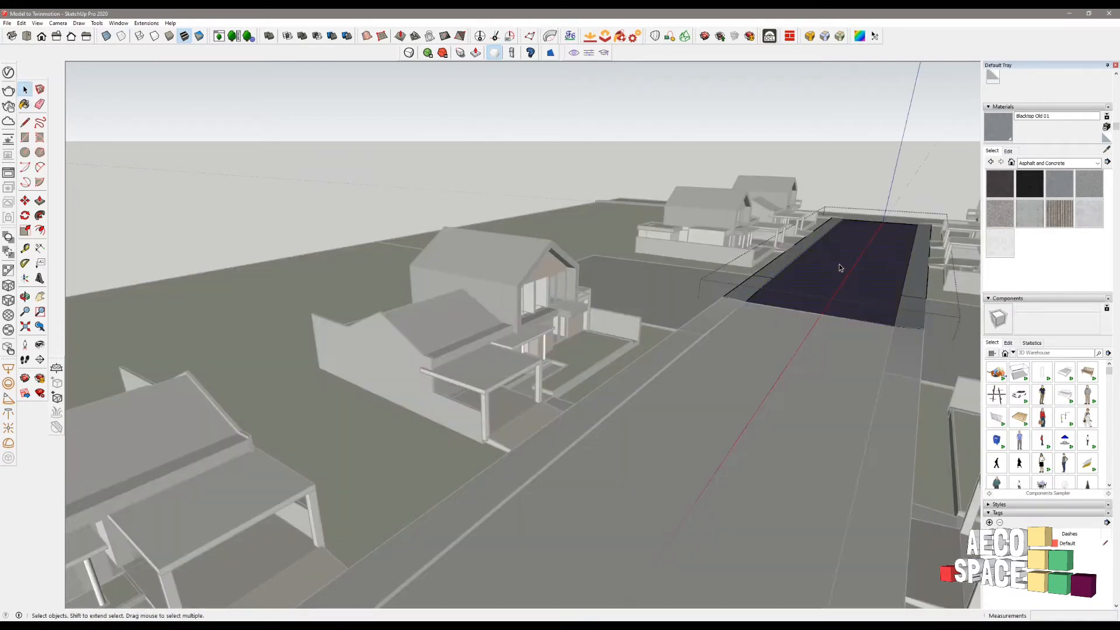
key(b)
click(795, 309)
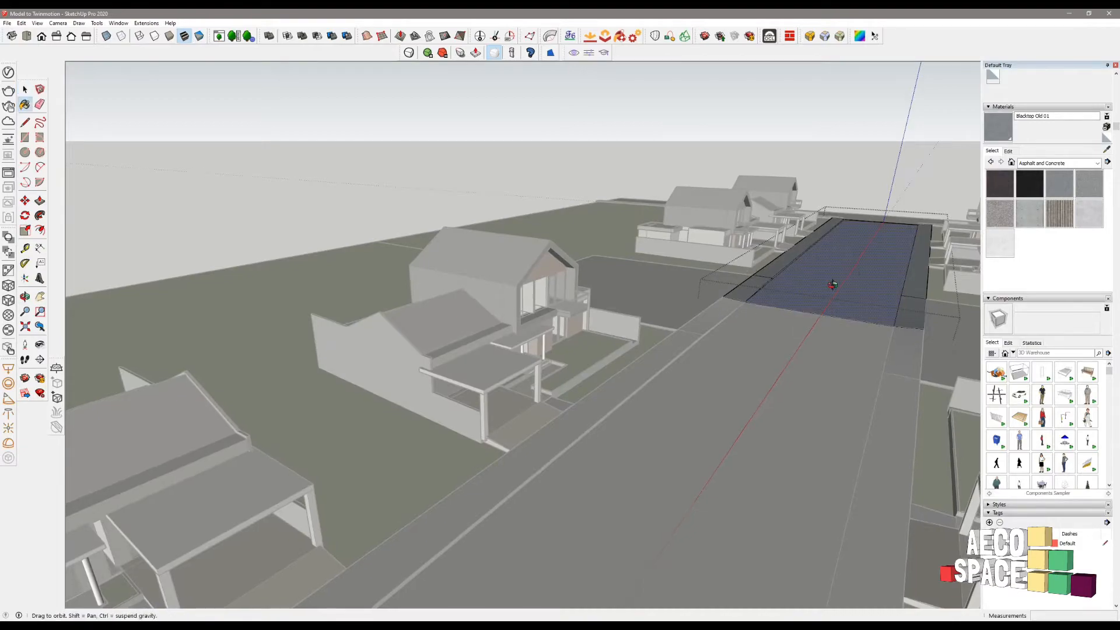
middle_drag(690, 284, 245, 348)
- Close the road group and open the dark cross-road group to select its surface
key(space)
click(486, 338)
scroll(507, 320, down, 3)
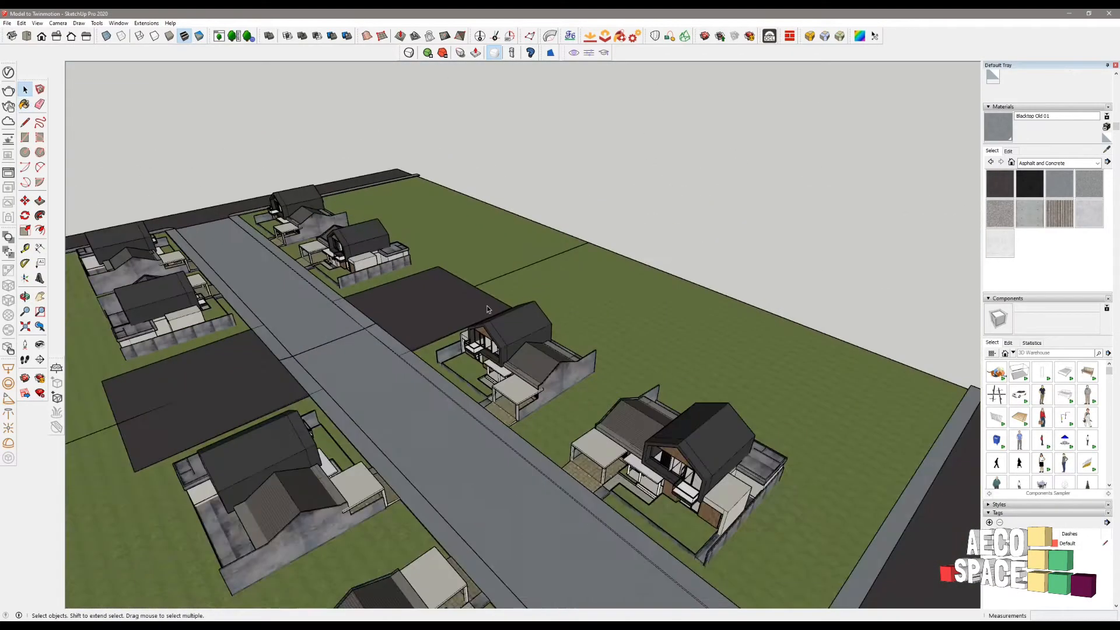
scroll(507, 320, up, 1)
shift+middle_drag(582, 476, 552, 318)
click(768, 429)
double_click(769, 429)
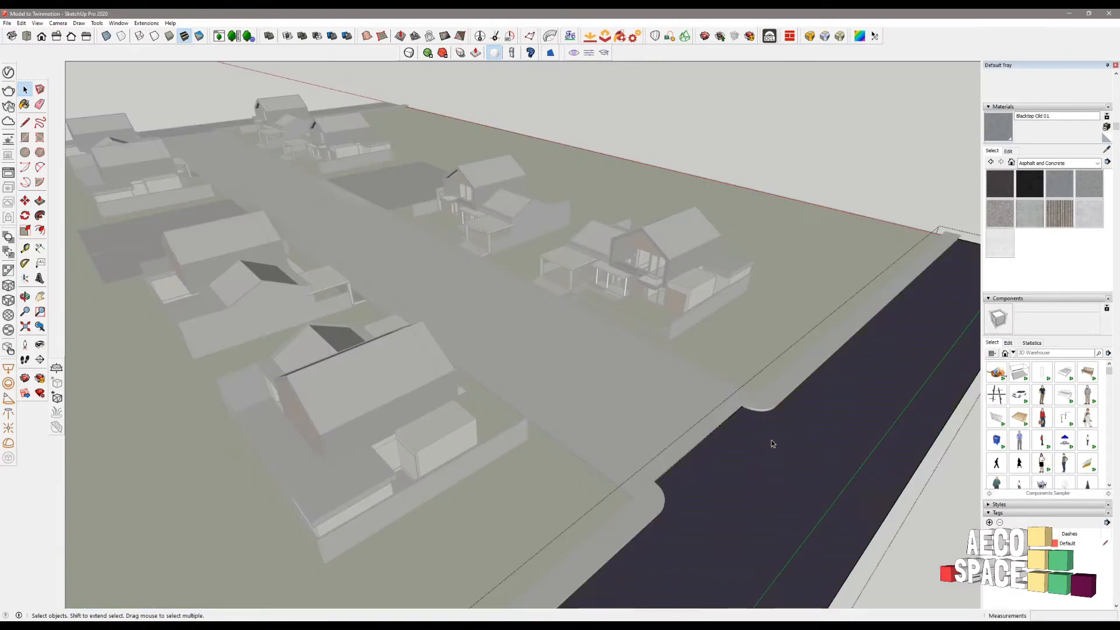
click(737, 449)
click(735, 374)
scroll(734, 375, down, 4)
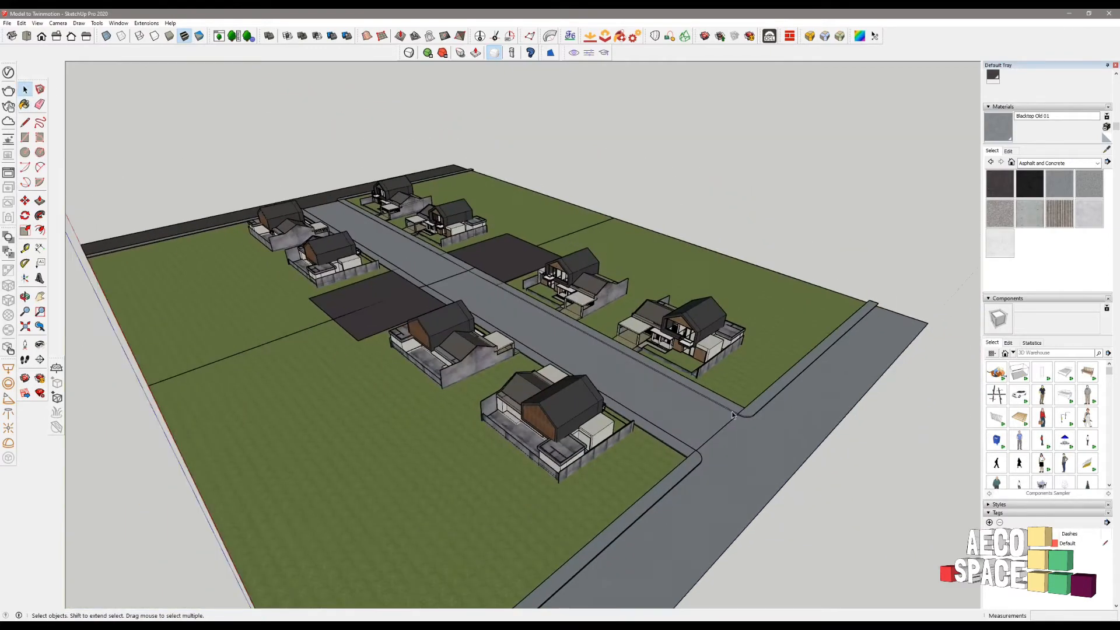
middle_drag(134, 297, 574, 362)
scroll(562, 300, up, 2)
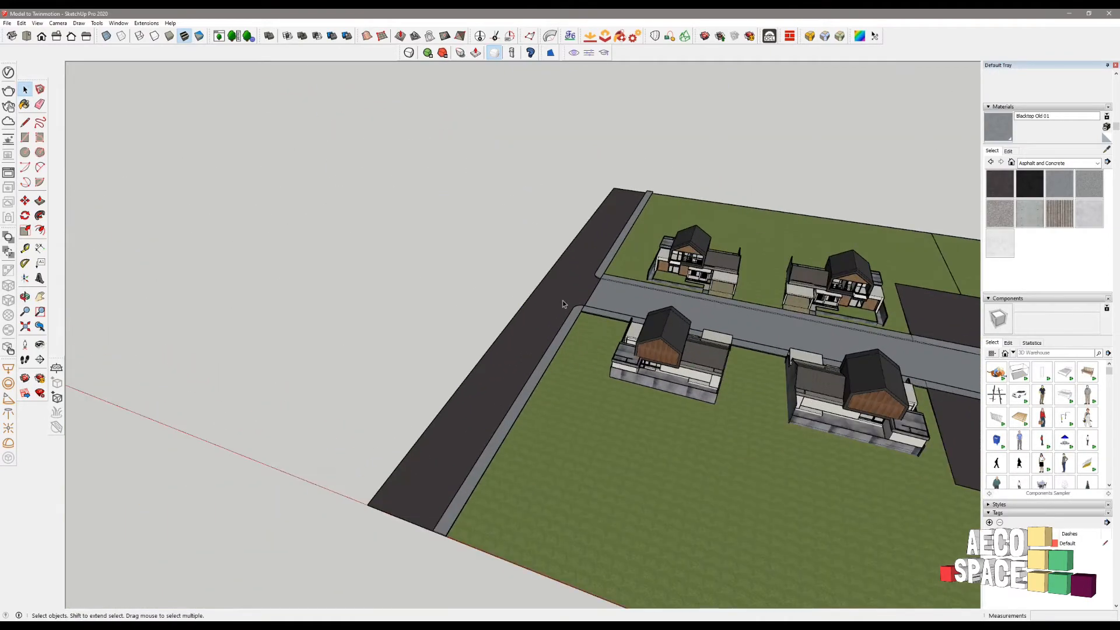
- Paint the side road with Blacktop Old 01
triple_click(565, 295)
key(b)
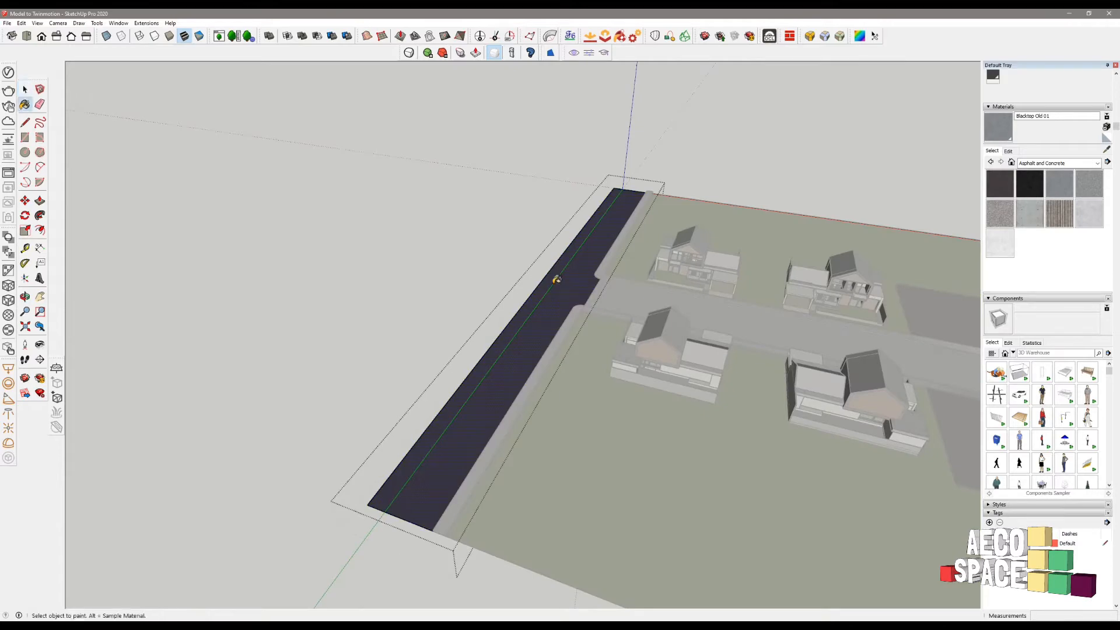
click(568, 283)
key(space)
click(474, 298)
- Open the first dark empty lot group and select its surface
middle_drag(474, 298, 628, 429)
scroll(555, 357, up, 5)
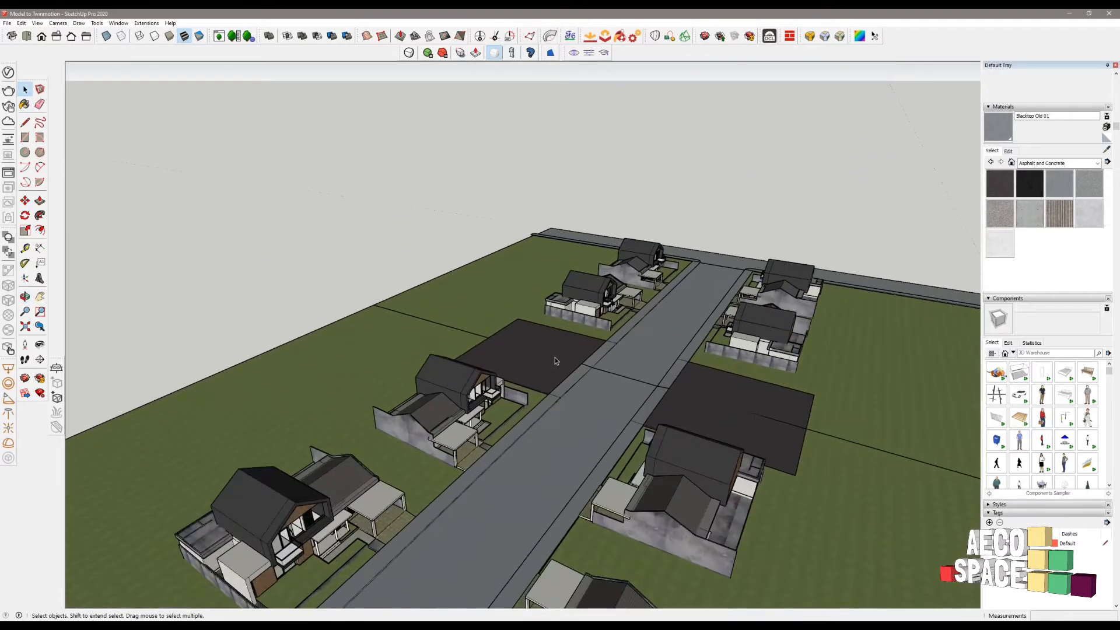
scroll(556, 358, up, 5)
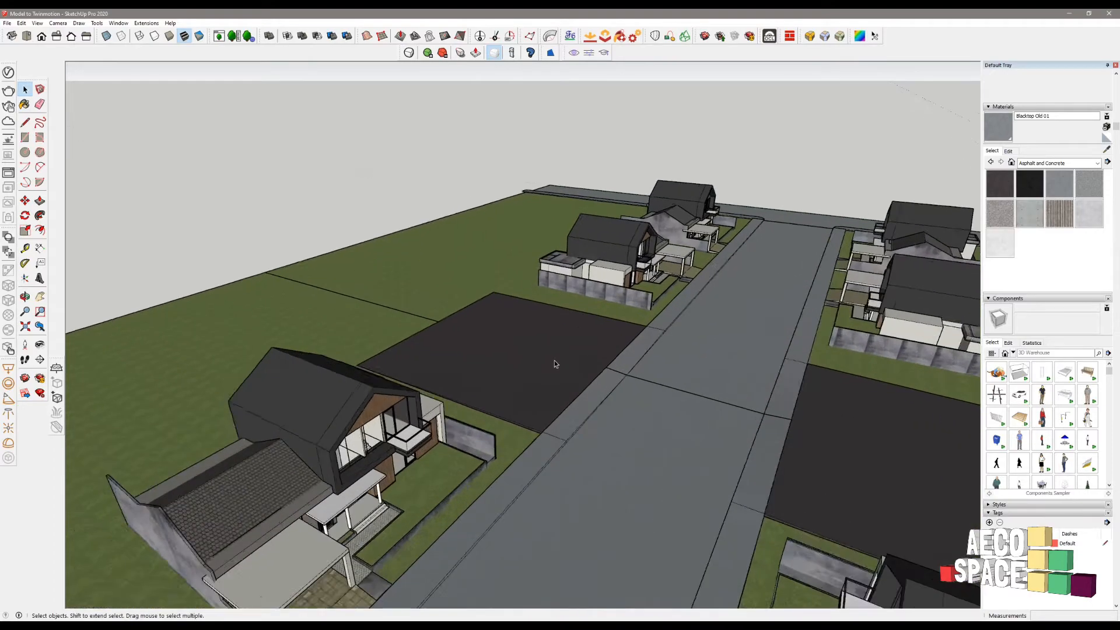
click(555, 360)
double_click(554, 360)
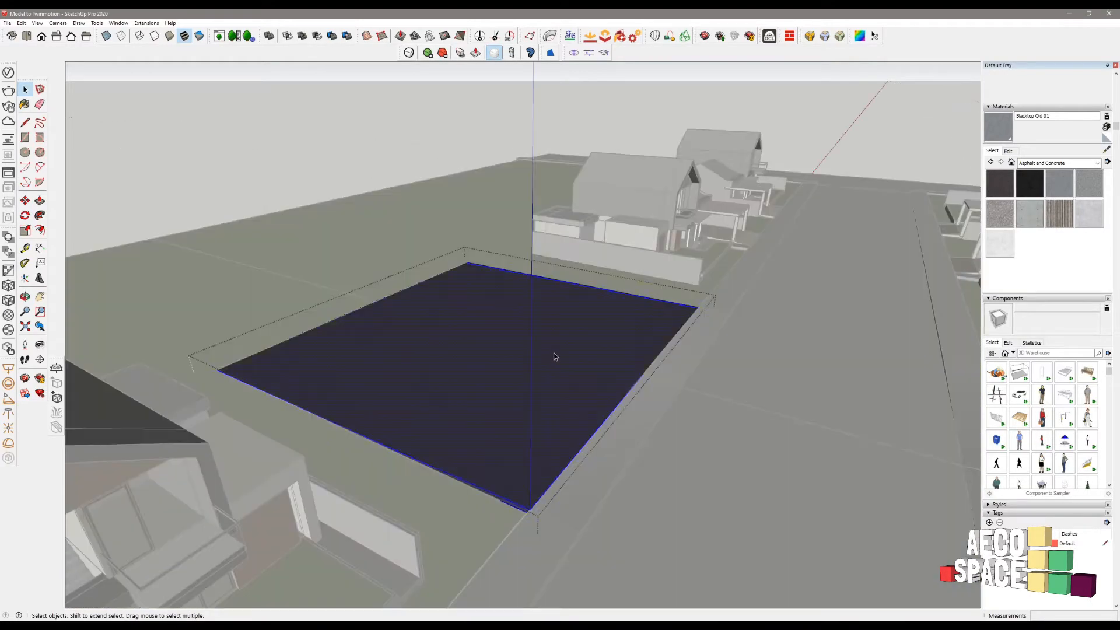
click(555, 357)
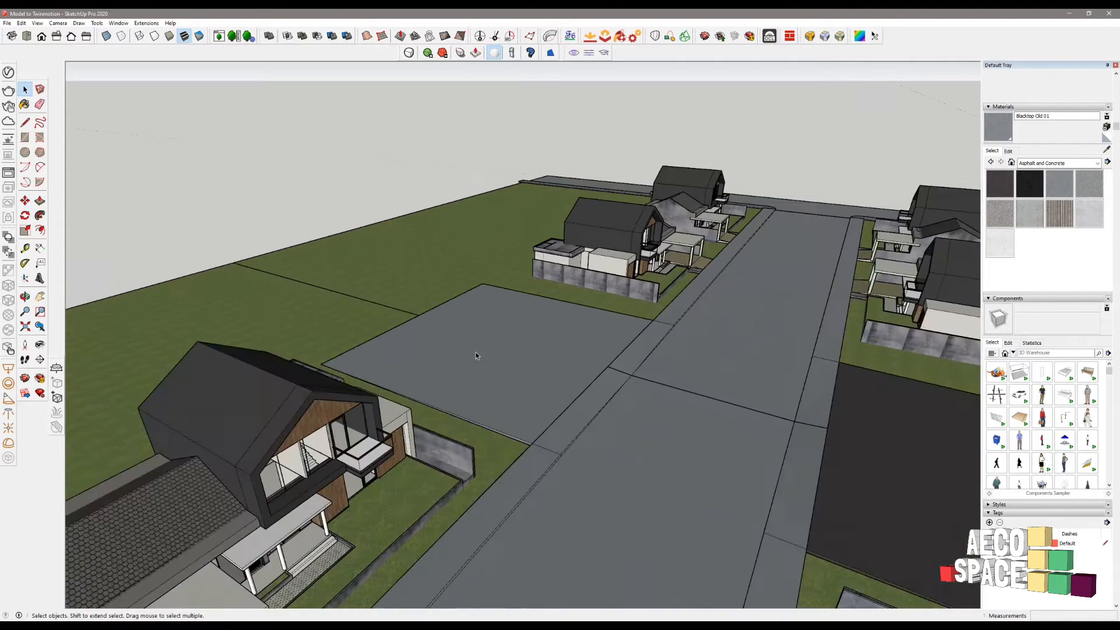
mouse_move(475, 351)
middle_down()
mouse_move(775, 354)
mouse_move(676, 369)
middle_up()
- Paint the other dark lot with Blacktop Old 01 and leave the group
triple_click(676, 368)
key(b)
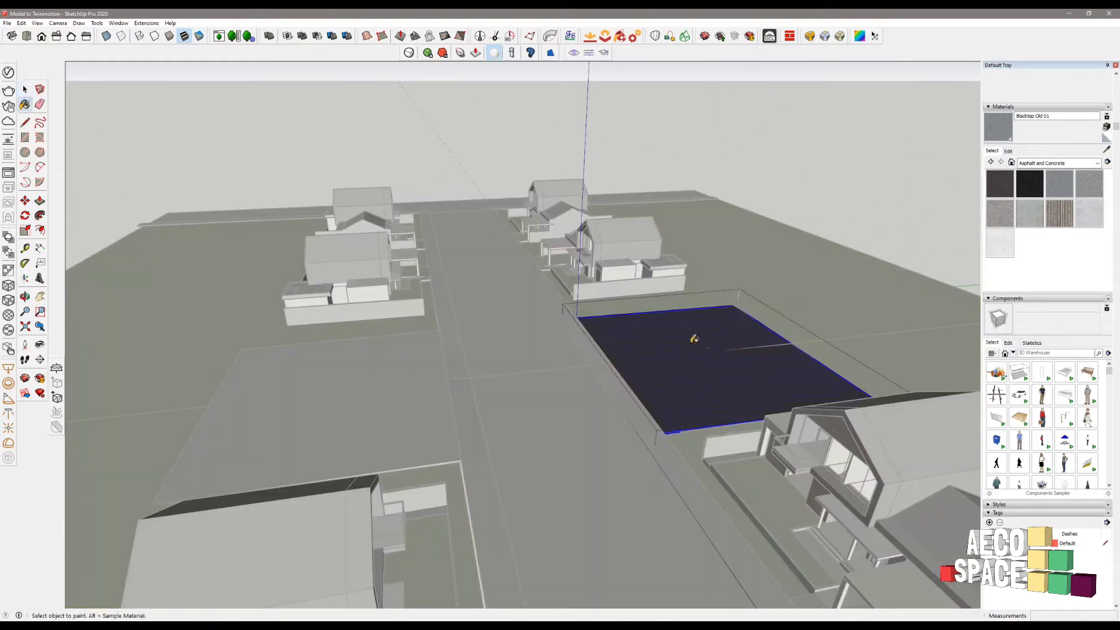
click(704, 347)
key(space)
key(Escape)
mouse_move(650, 360)
middle_down()
mouse_move(538, 338)
mouse_move(375, 339)
mouse_move(482, 309)
mouse_move(478, 340)
middle_up()
scroll(478, 341, up, 3)
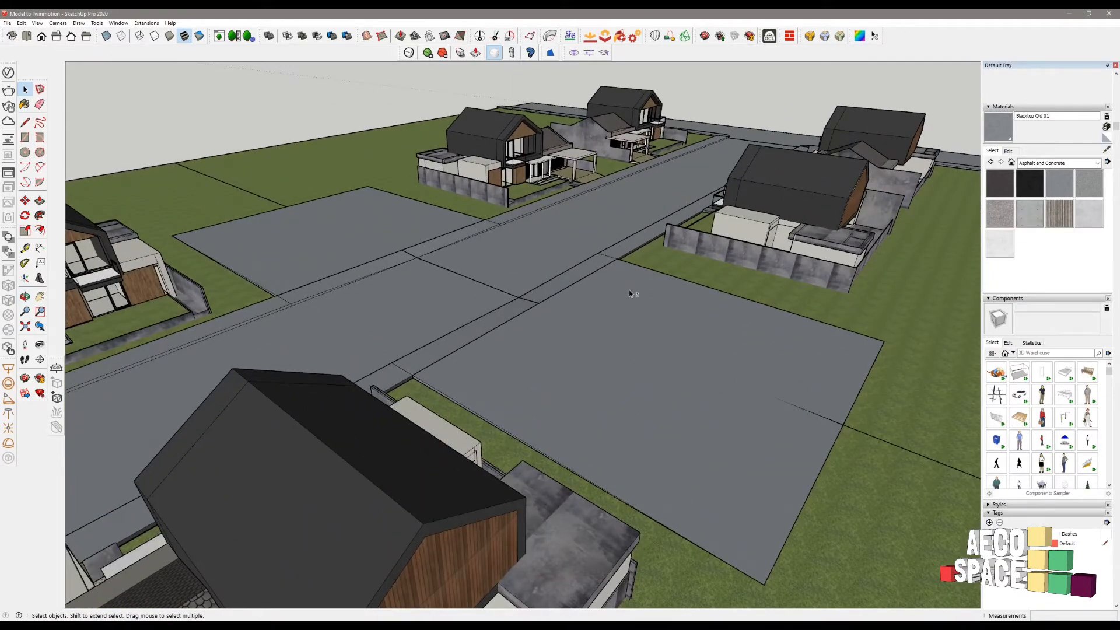
- Open the road group and paint the first sidewalk strip with Asphalt New
shift+middle_drag(619, 252, 750, 315)
scroll(630, 285, up, 5)
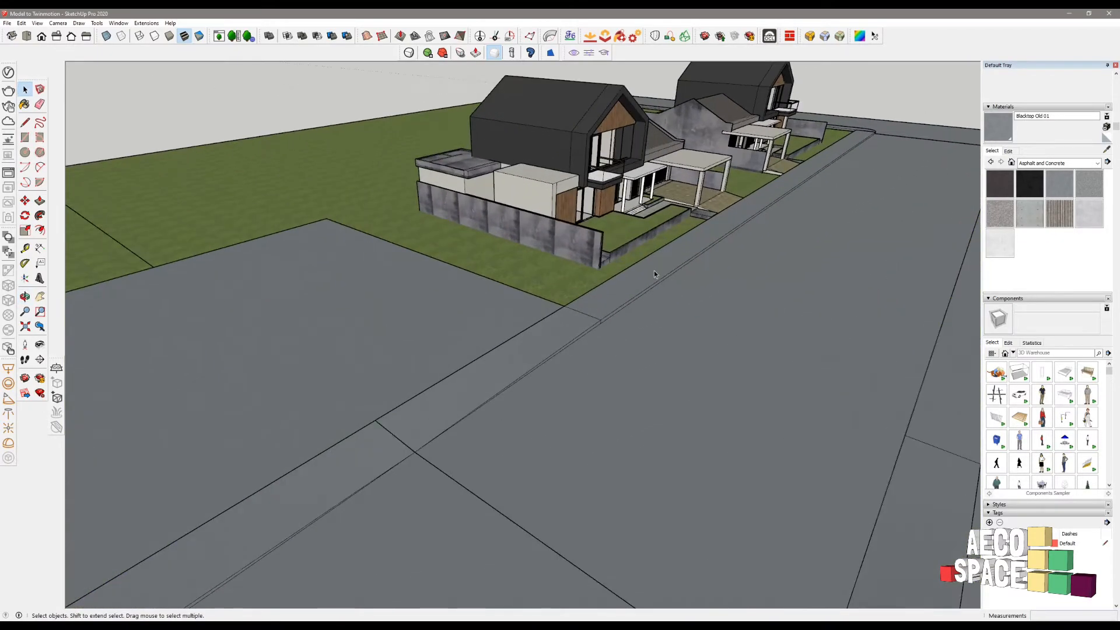
click(670, 267)
double_click(686, 261)
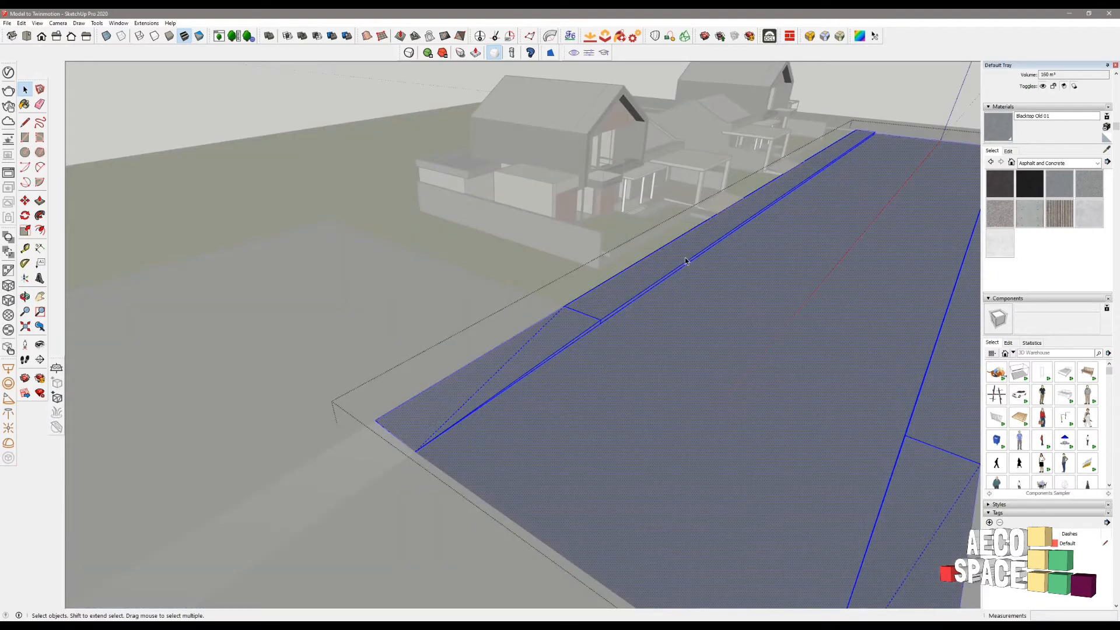
click(686, 261)
scroll(910, 175, up, 5)
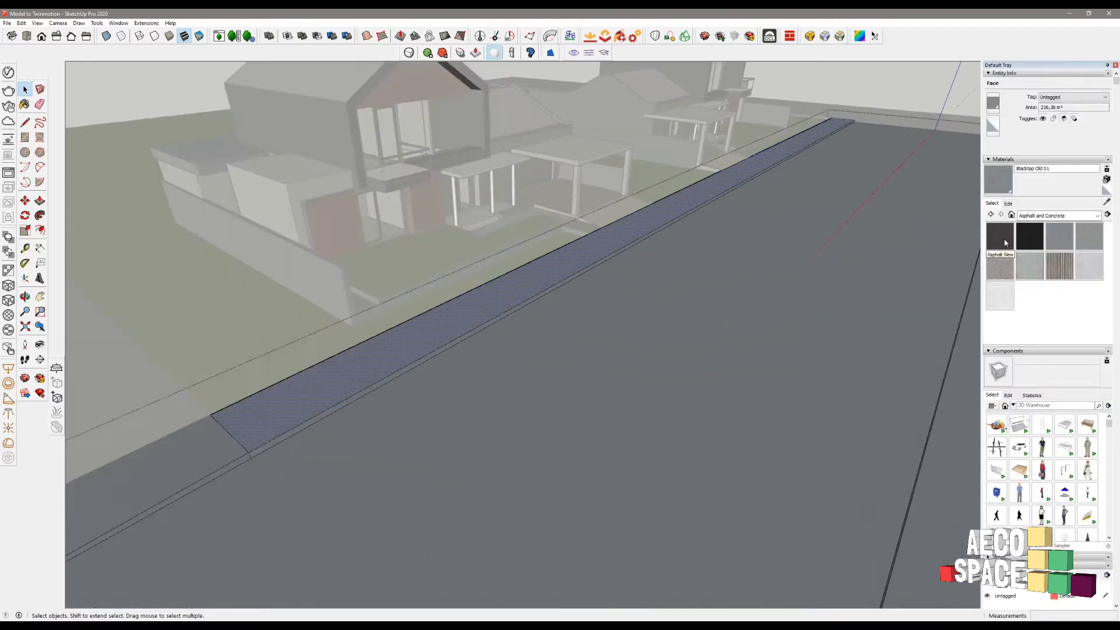
click(1005, 243)
click(530, 278)
- Paint the next road strip with Asphalt New
scroll(519, 300, up, 5)
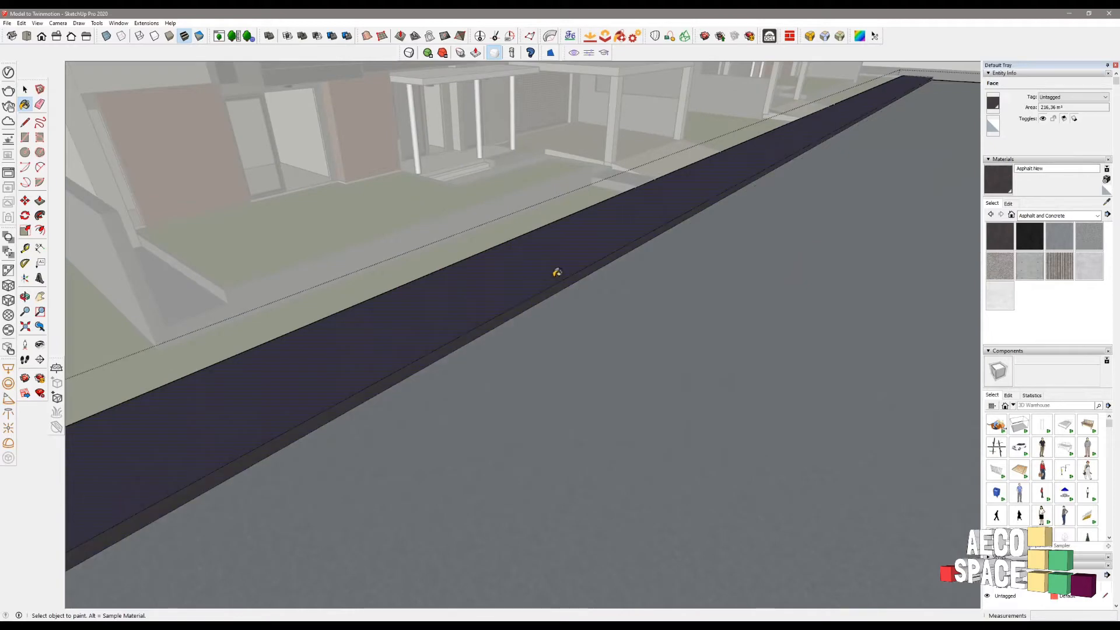
scroll(558, 274, down, 4)
shift+middle_drag(555, 300, 709, 263)
click(497, 377)
scroll(568, 337, down, 1)
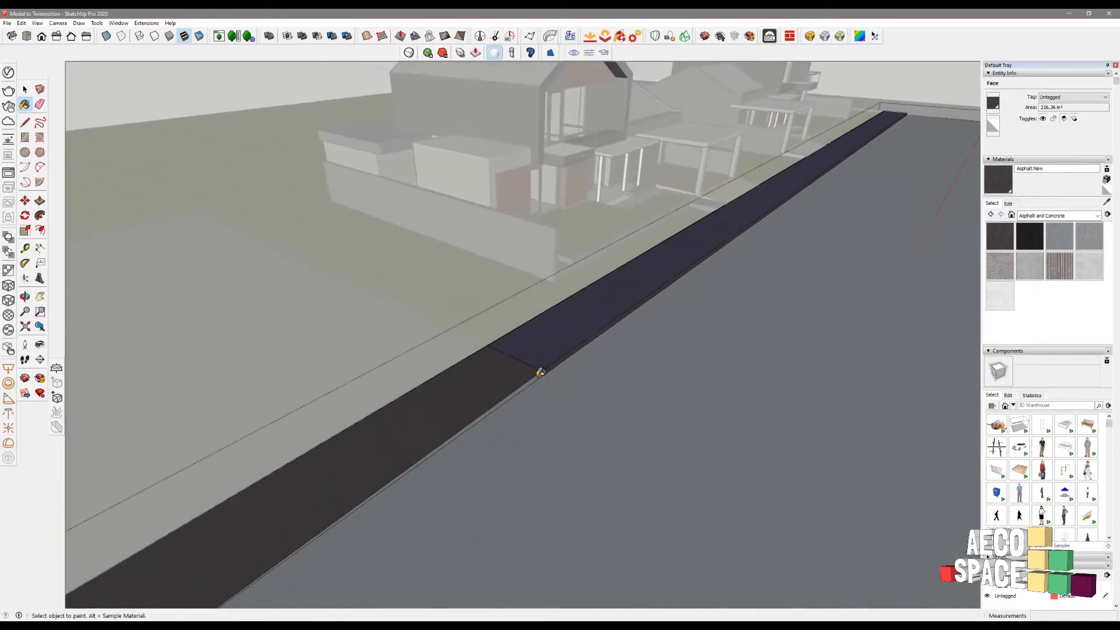
scroll(590, 292, down, 6)
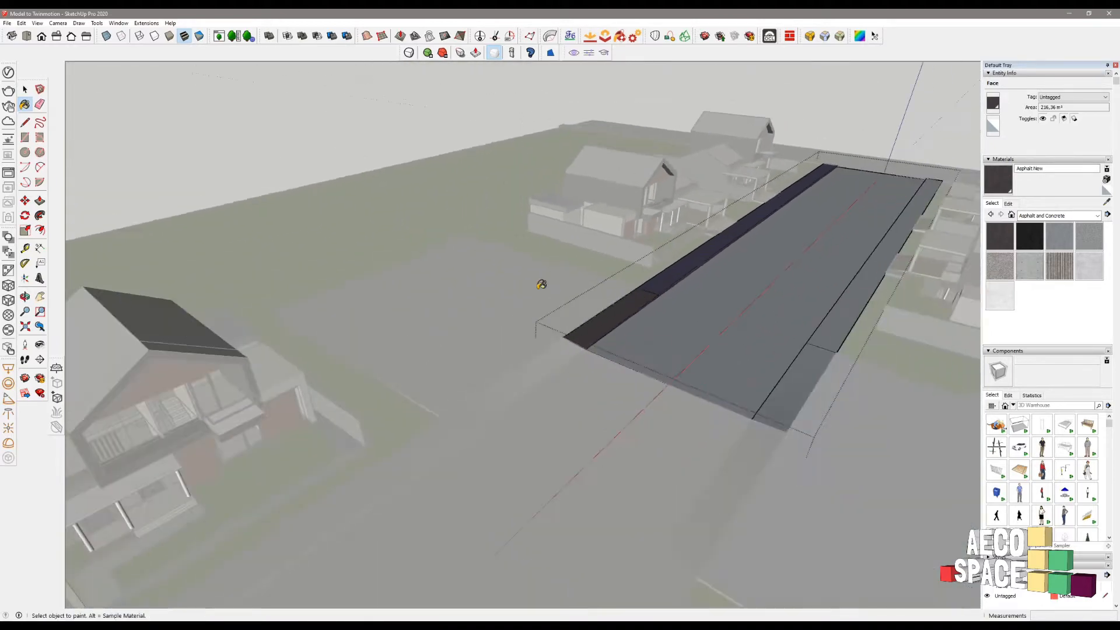
- Paint the right kerb and both adjacent sidewalk faces with Asphalt New
middle_drag(542, 285, 718, 256)
shift+middle_drag(718, 256, 770, 225)
scroll(770, 225, up, 8)
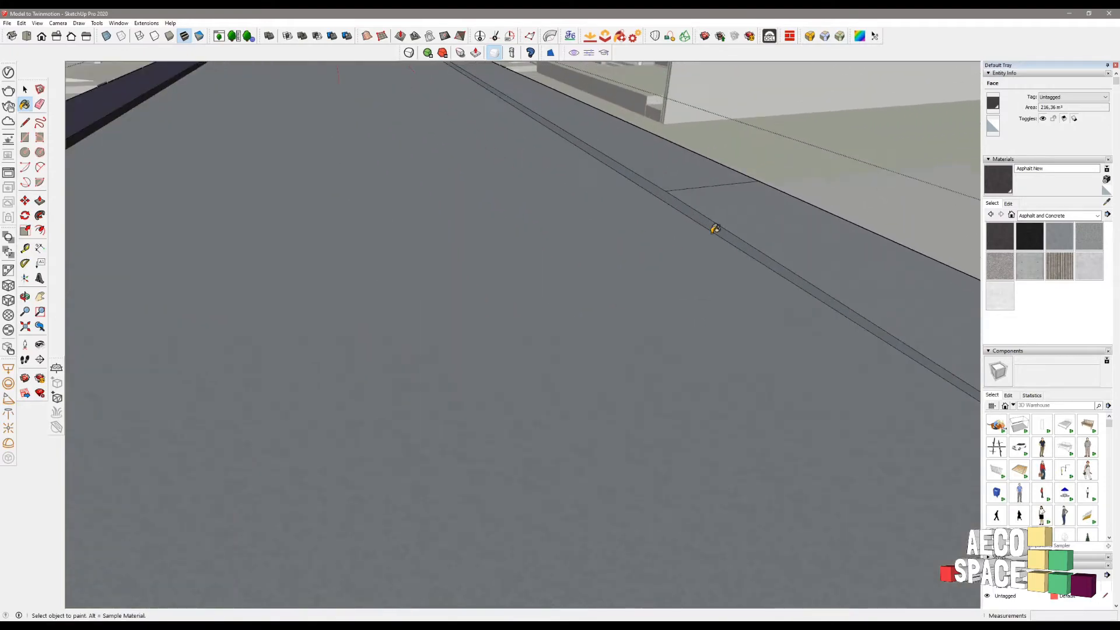
click(716, 229)
click(725, 218)
click(690, 174)
scroll(646, 168, down, 5)
- Reopen the road group on the opposite side and paint the left sidewalk face Asphalt New
key(space)
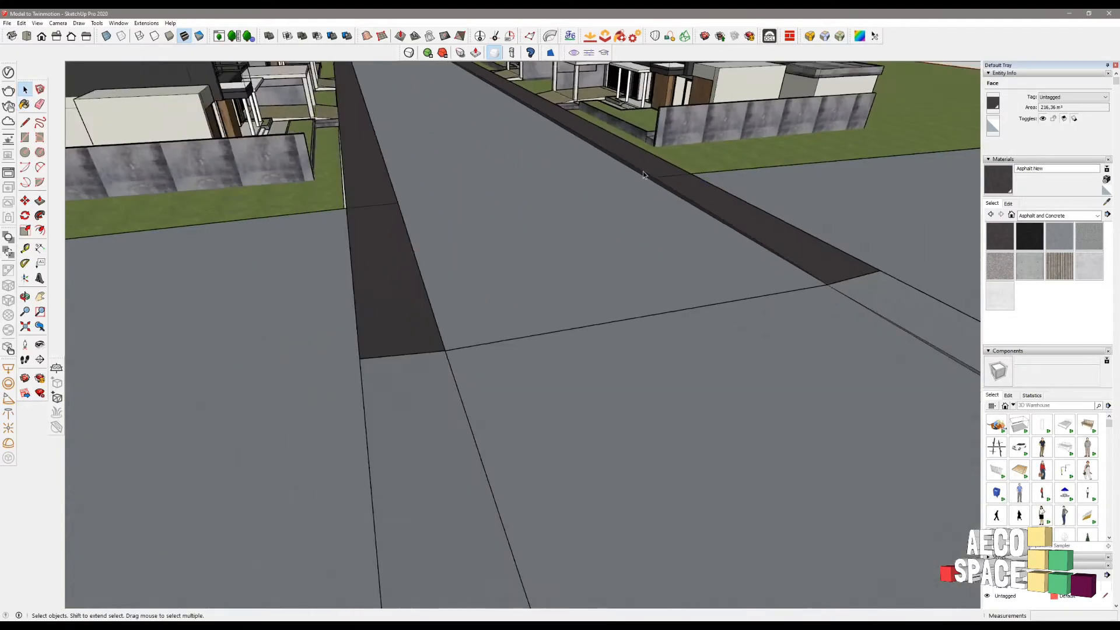
click(644, 175)
middle_drag(583, 201, 723, 297)
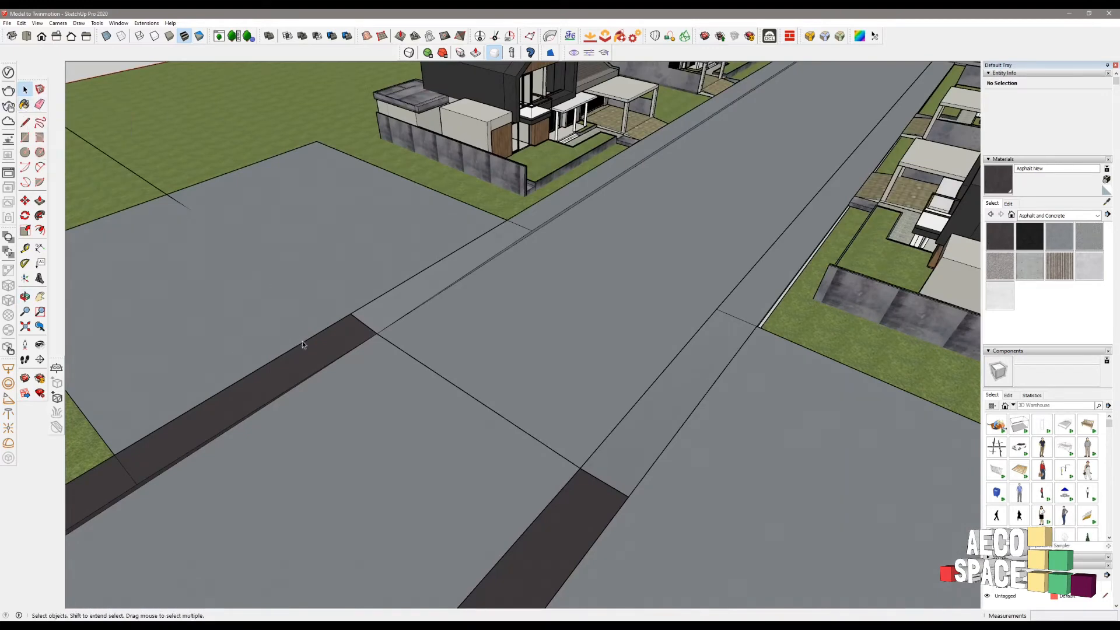
key(b)
key(alt)
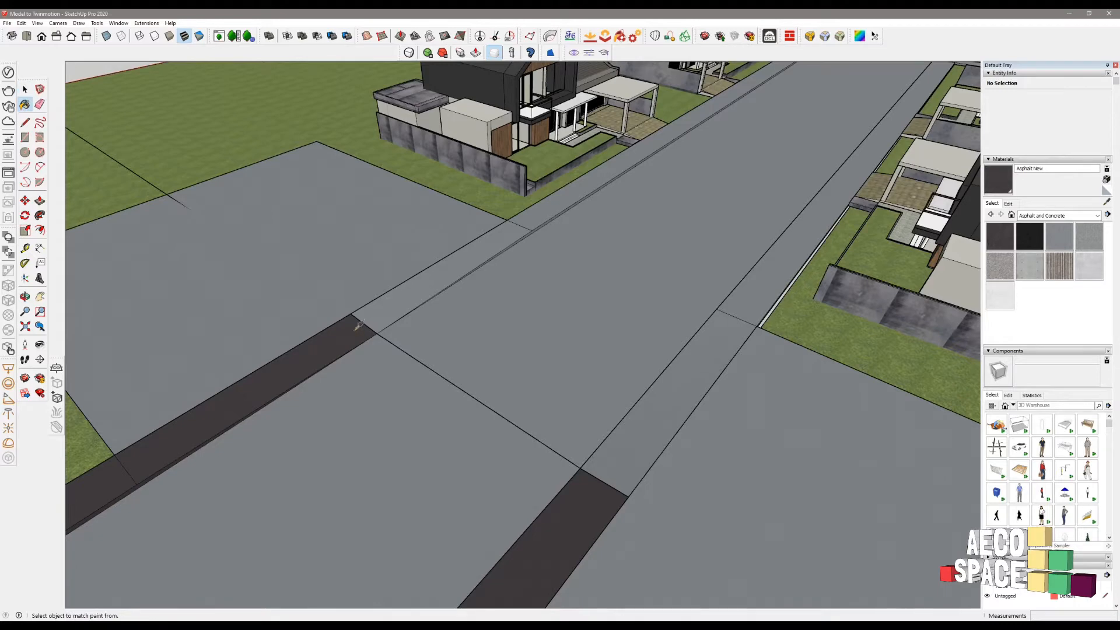
key(space)
double_click(424, 278)
click(443, 273)
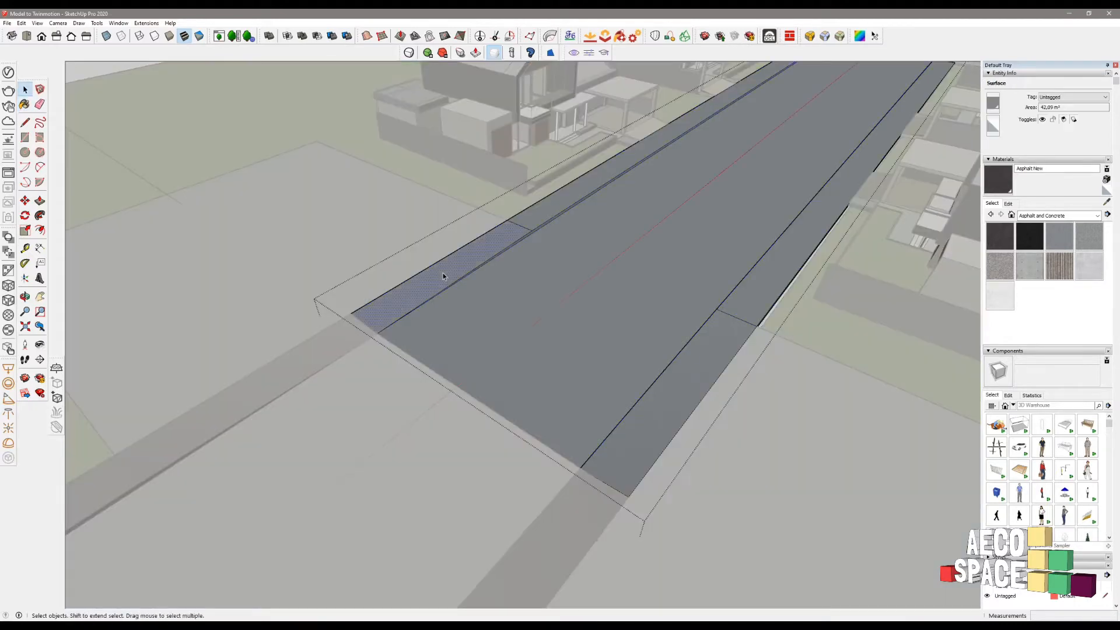
key(b)
click(461, 262)
- Paint both parts of the right sidewalk with Asphalt New
scroll(531, 228, up, 6)
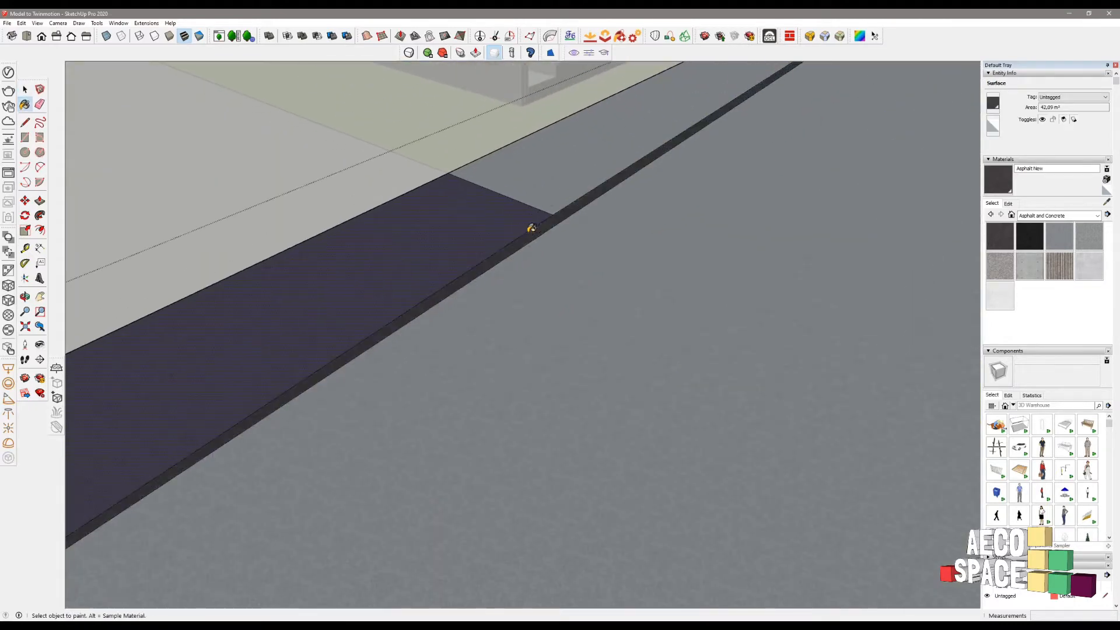
scroll(531, 227, down, 10)
middle_drag(602, 253, 832, 262)
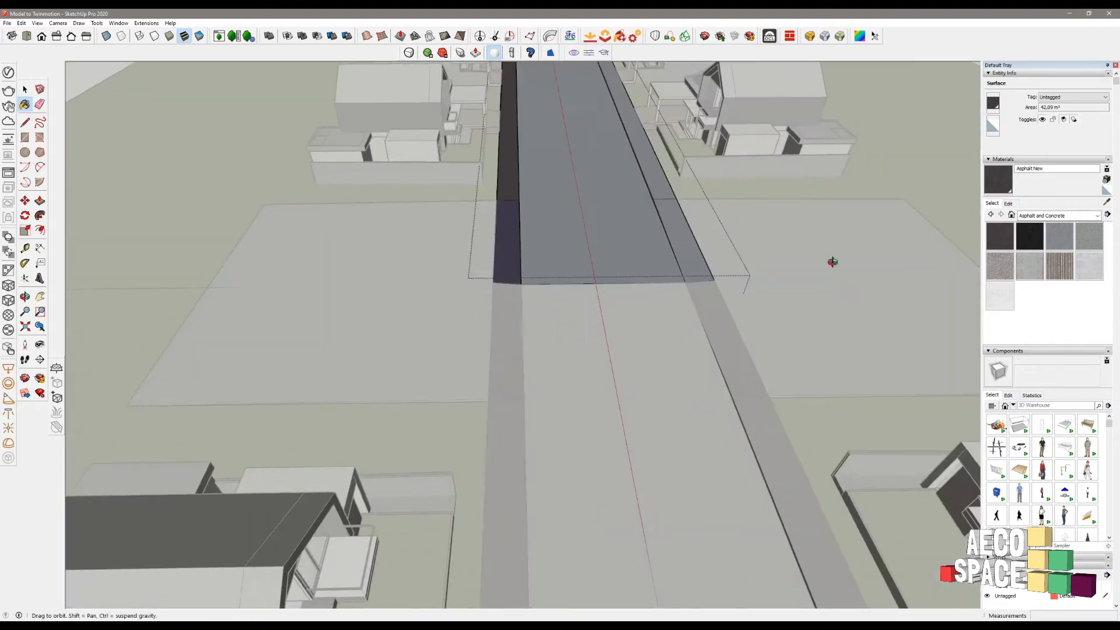
scroll(657, 193, up, 5)
click(658, 186)
click(663, 215)
scroll(677, 220, down, 5)
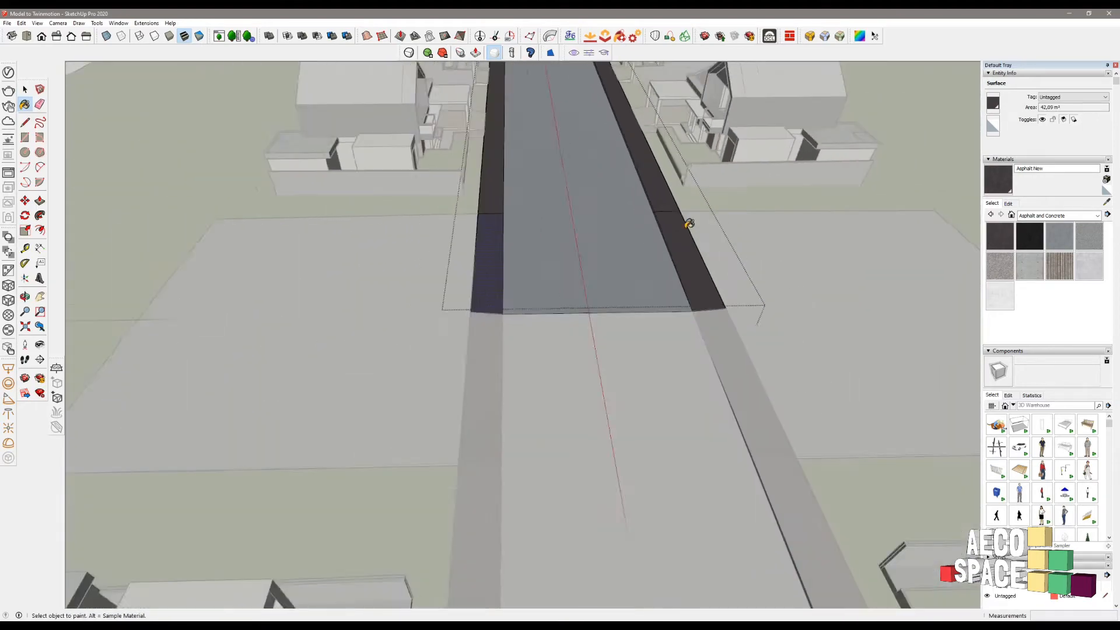
scroll(689, 223, down, 3)
key(space)
- Open the first curb group and paint its face with Asphalt New
middle_drag(722, 350, 420, 274)
scroll(416, 281, up, 10)
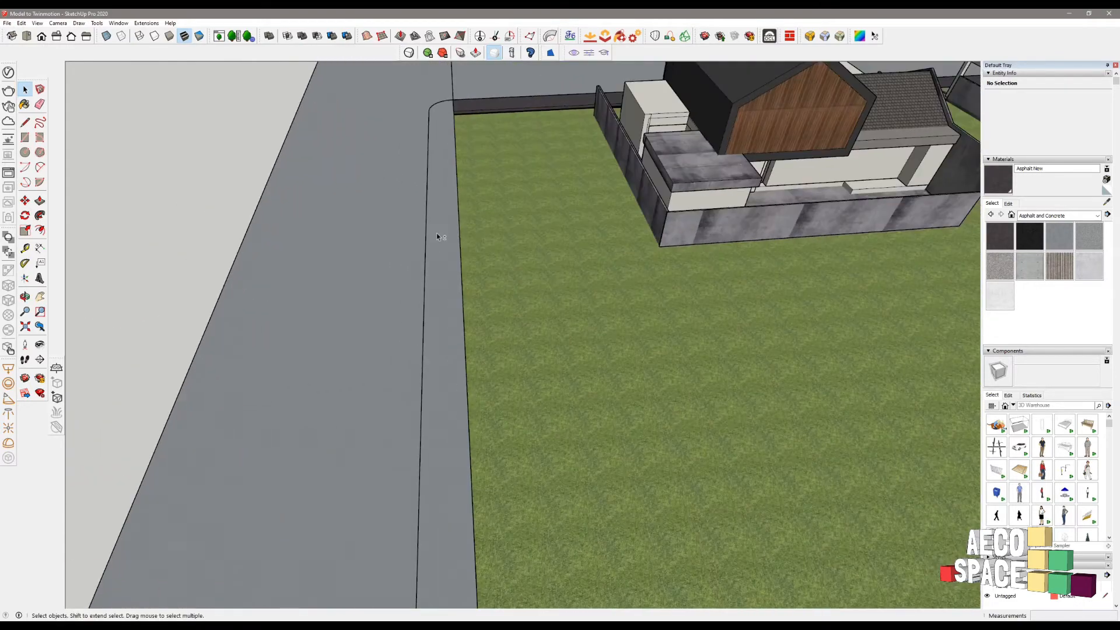
double_click(438, 234)
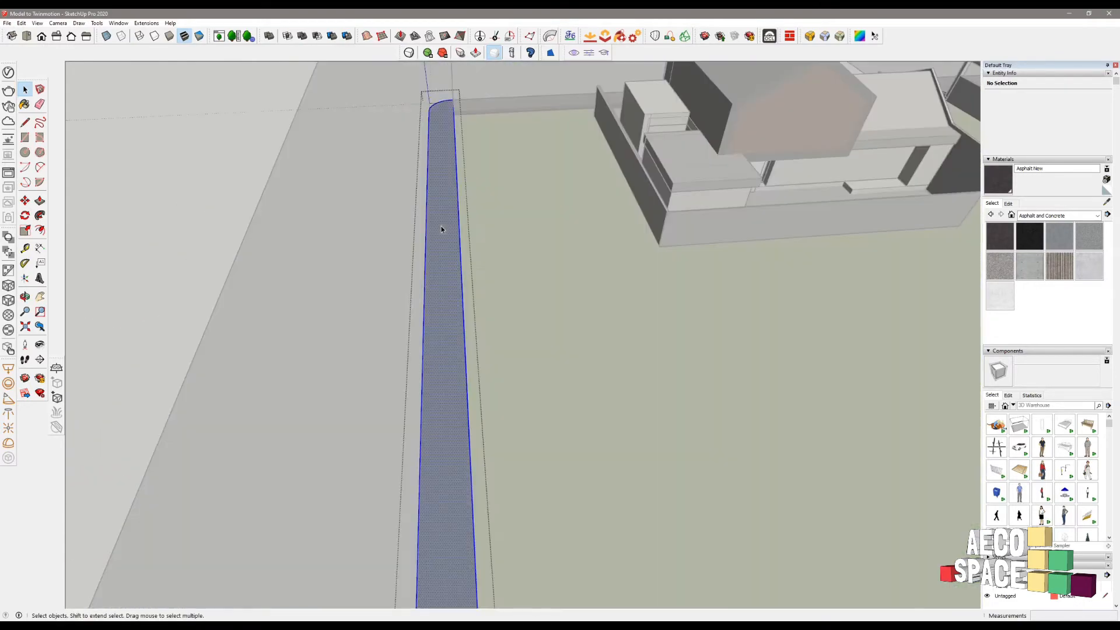
key(b)
click(442, 195)
scroll(443, 208, down, 3)
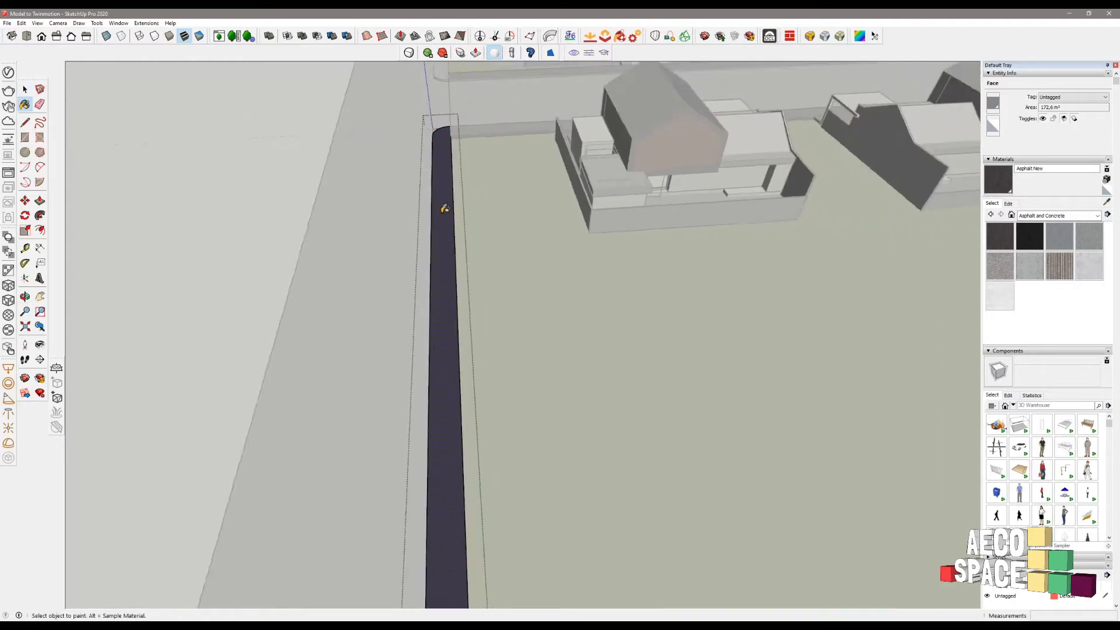
middle_drag(443, 209, 674, 133)
scroll(500, 280, up, 5)
middle_drag(499, 282, 512, 235)
scroll(513, 235, up, 3)
- Paint the other curb's top face and rounded end with Asphalt New, then exit the group
key(space)
double_click(617, 224)
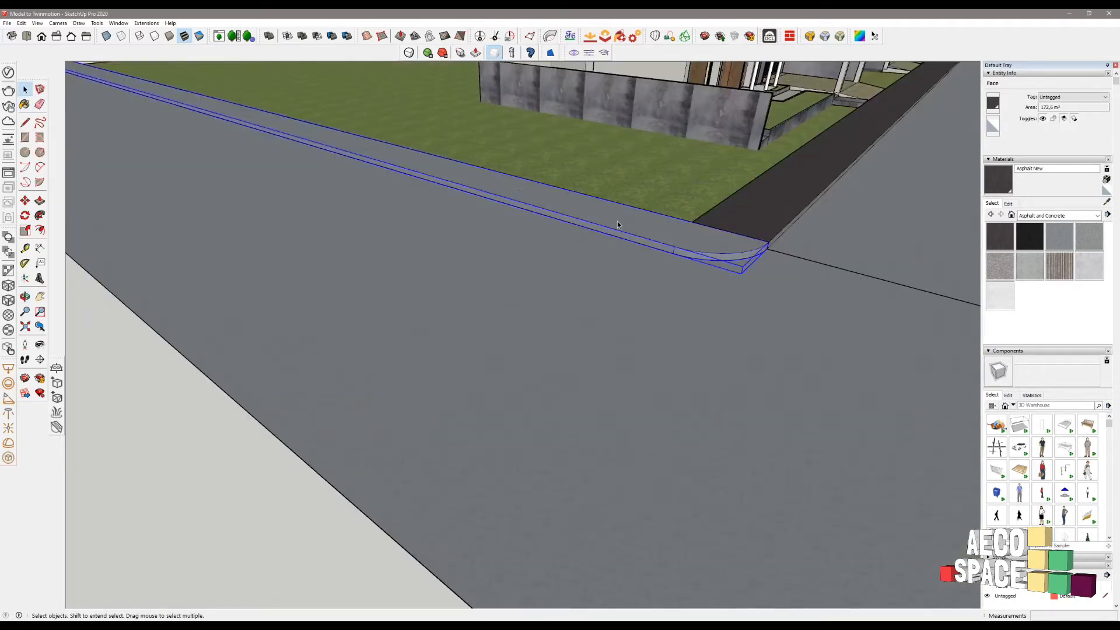
double_click(609, 218)
click(608, 215)
key(b)
click(608, 211)
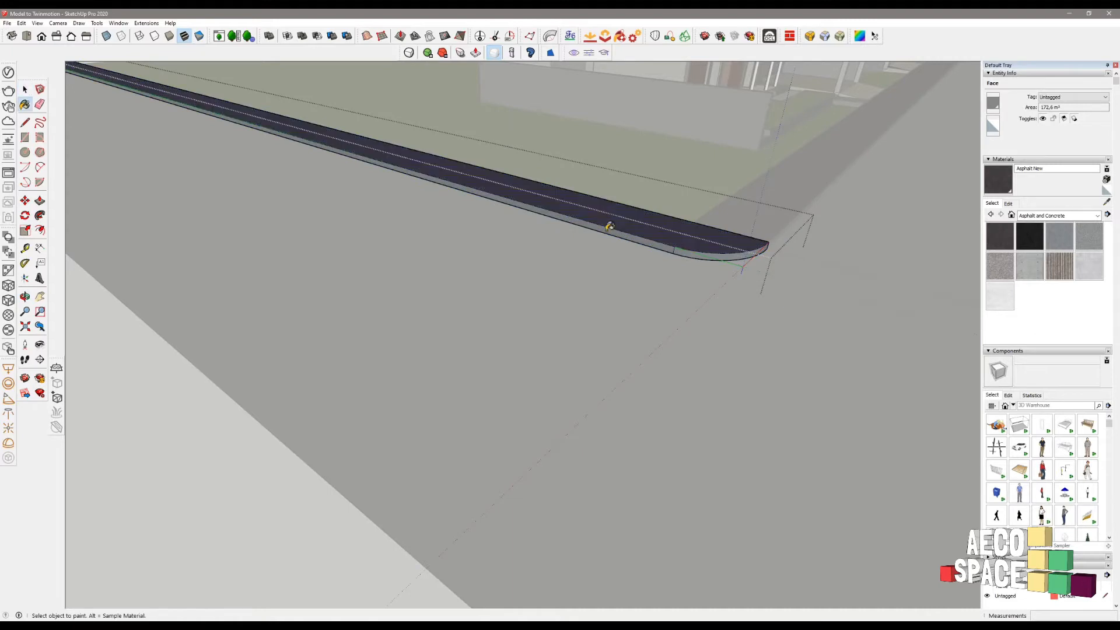
click(723, 251)
key(space)
key(Escape)
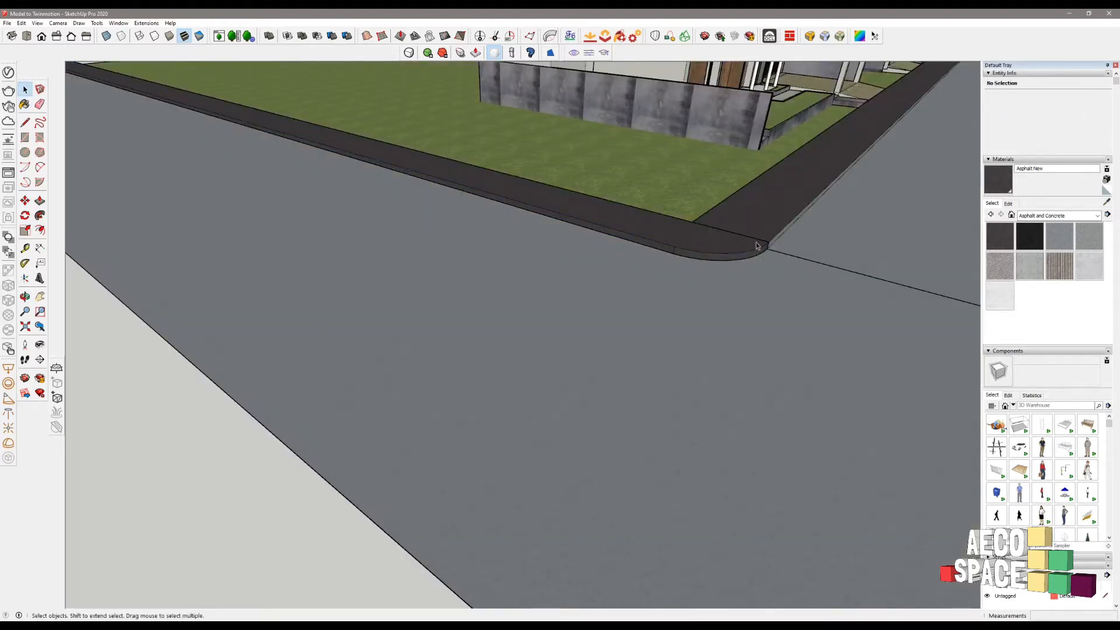
- Orbit and zoom to bring the front house's wooden gable into view
scroll(729, 222, down, 5)
scroll(701, 236, down, 6)
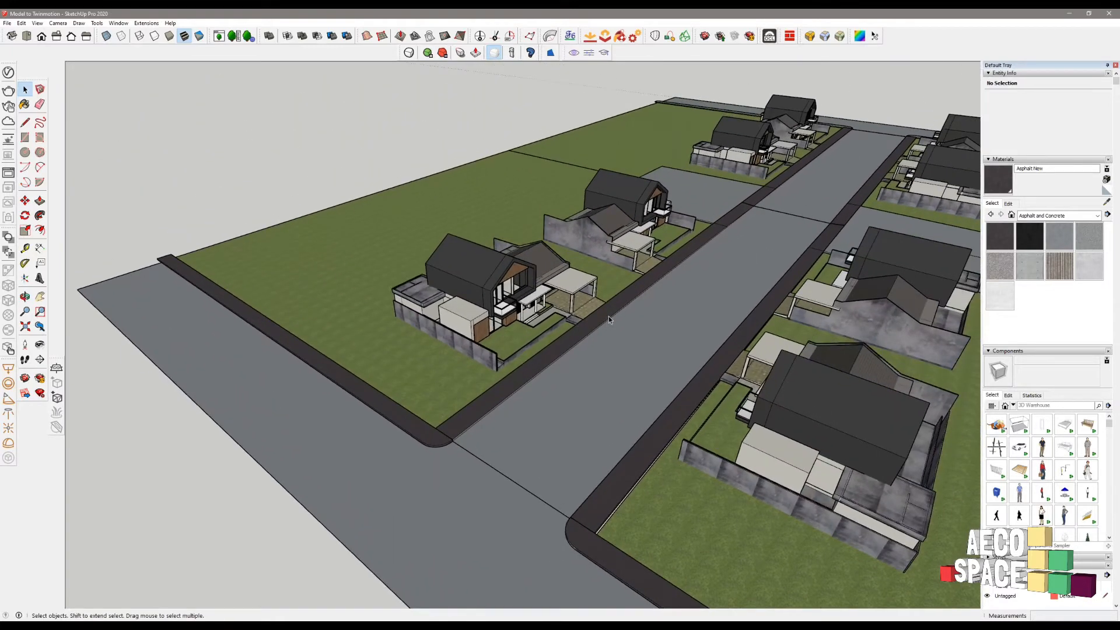
scroll(478, 298, up, 8)
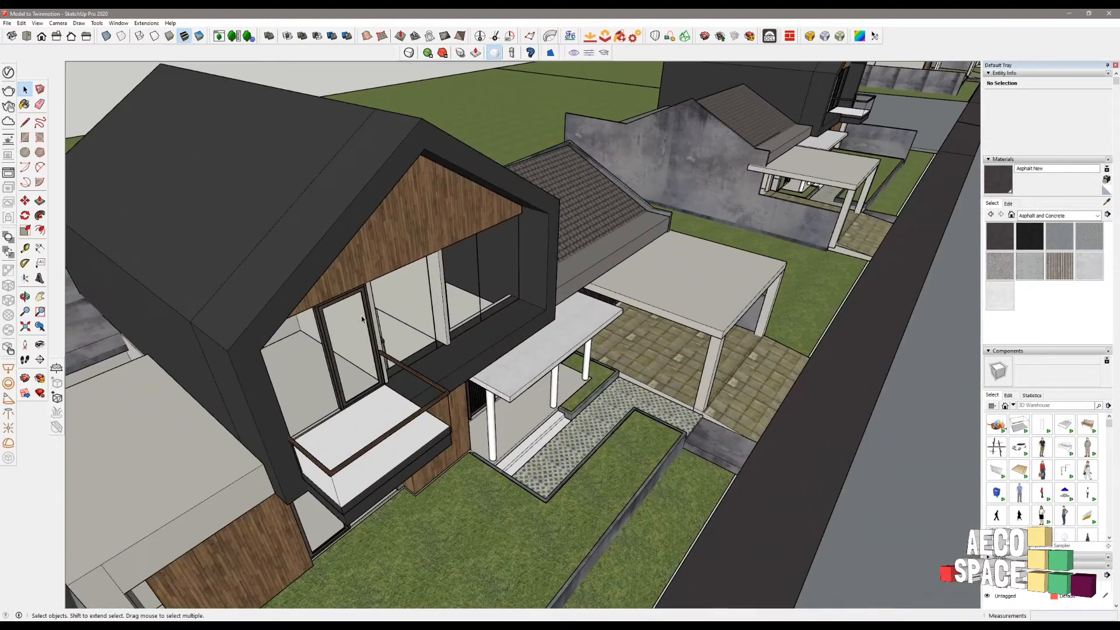
middle_drag(362, 319, 390, 197)
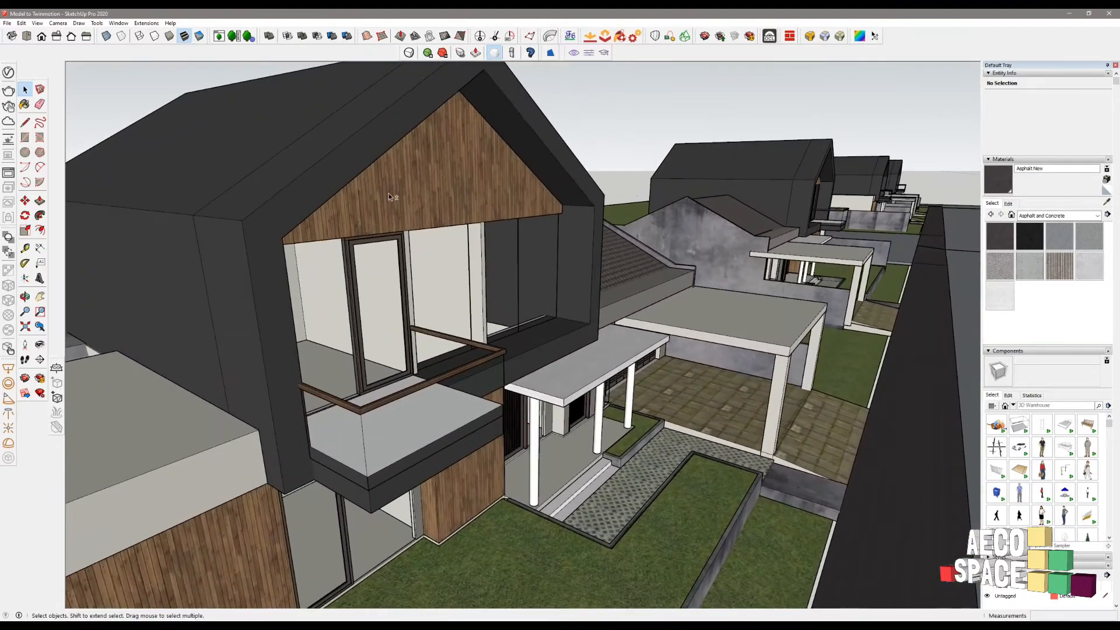
scroll(432, 169, up, 6)
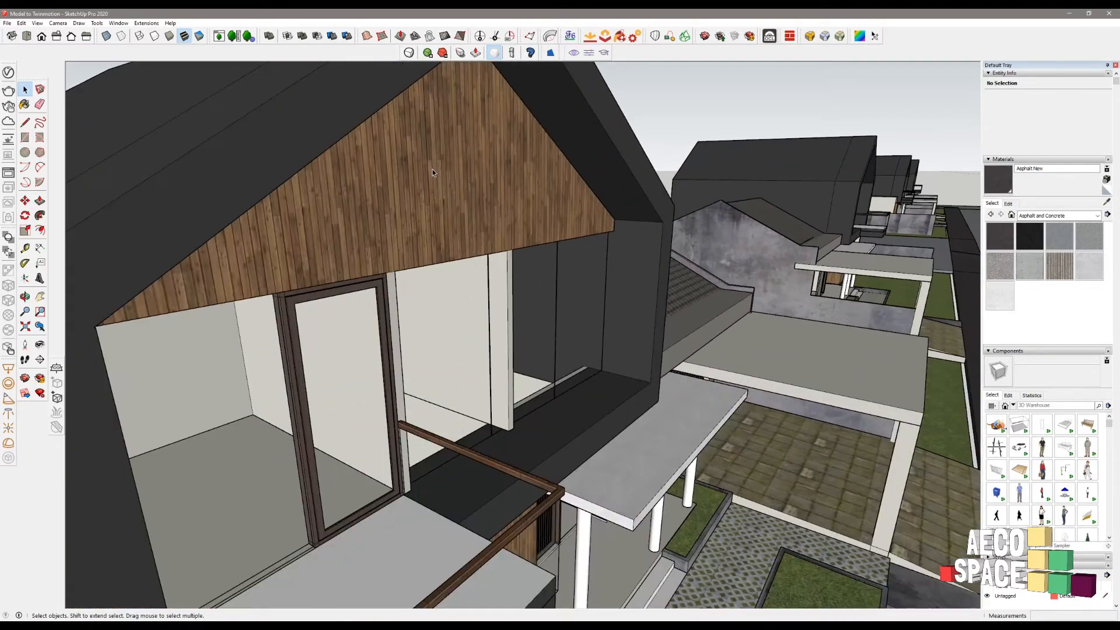
middle_drag(494, 159, 363, 200)
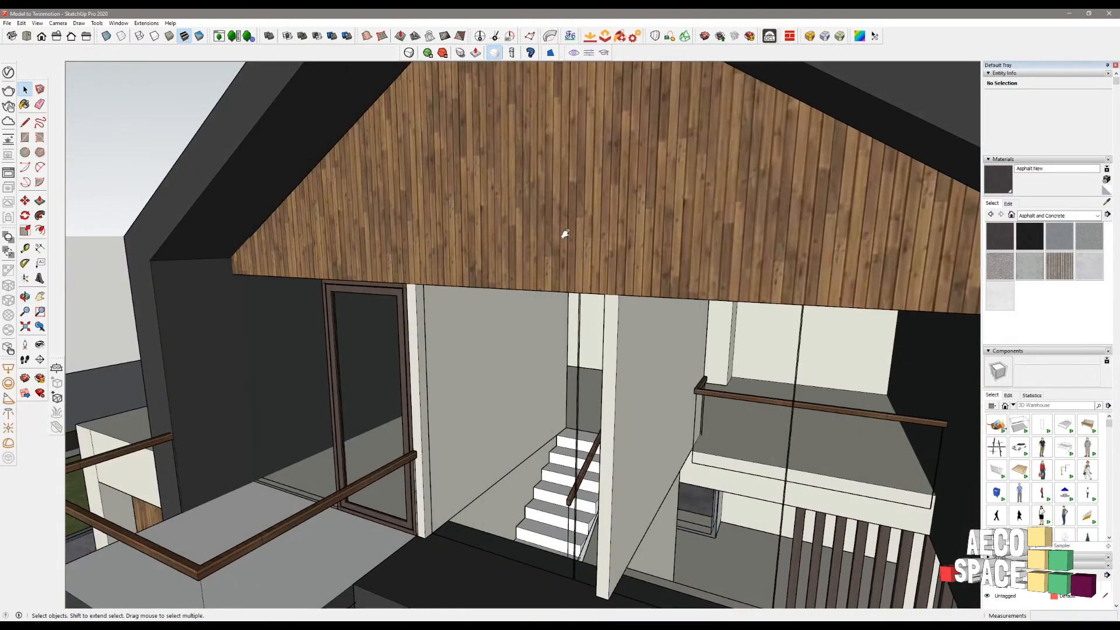
middle_drag(565, 233, 417, 263)
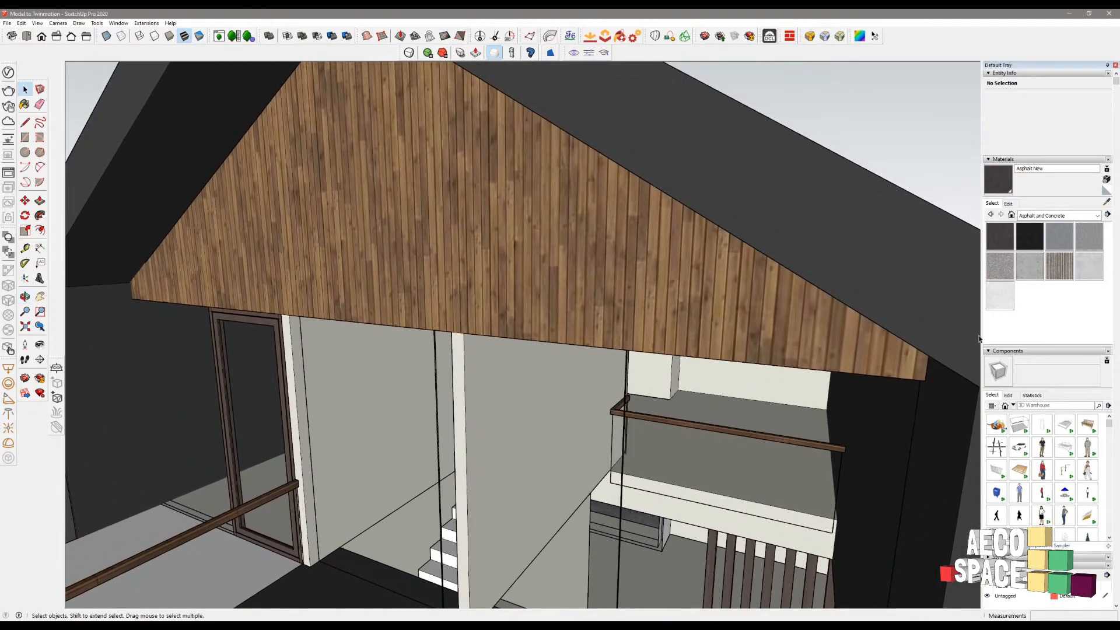
- Switch the Materials library to Wood and pick Wood Floor Light
click(1059, 267)
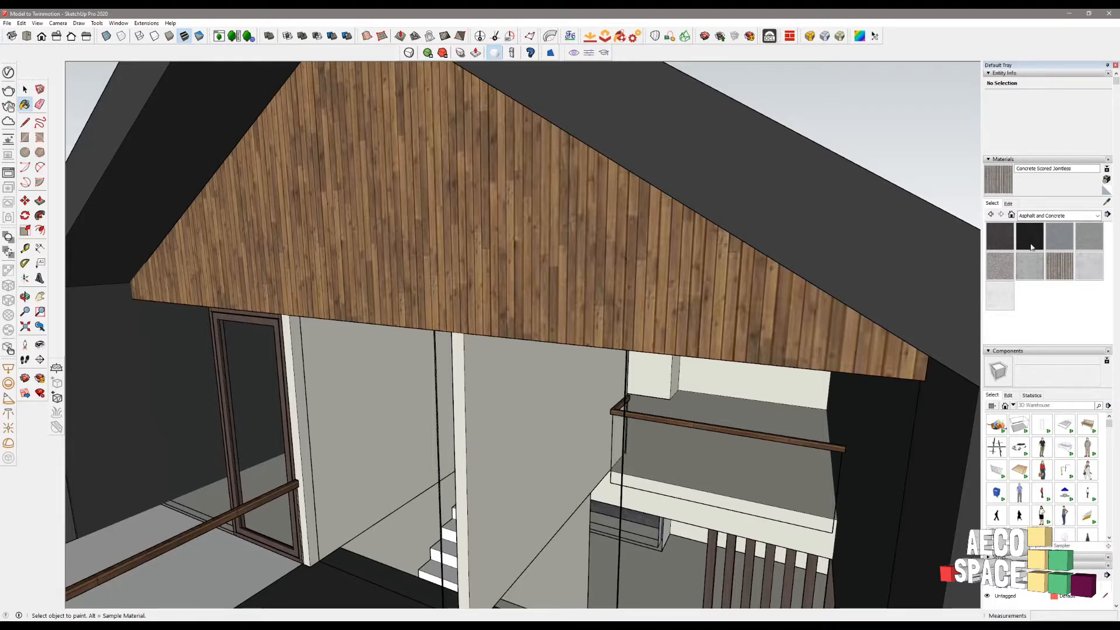
click(1030, 217)
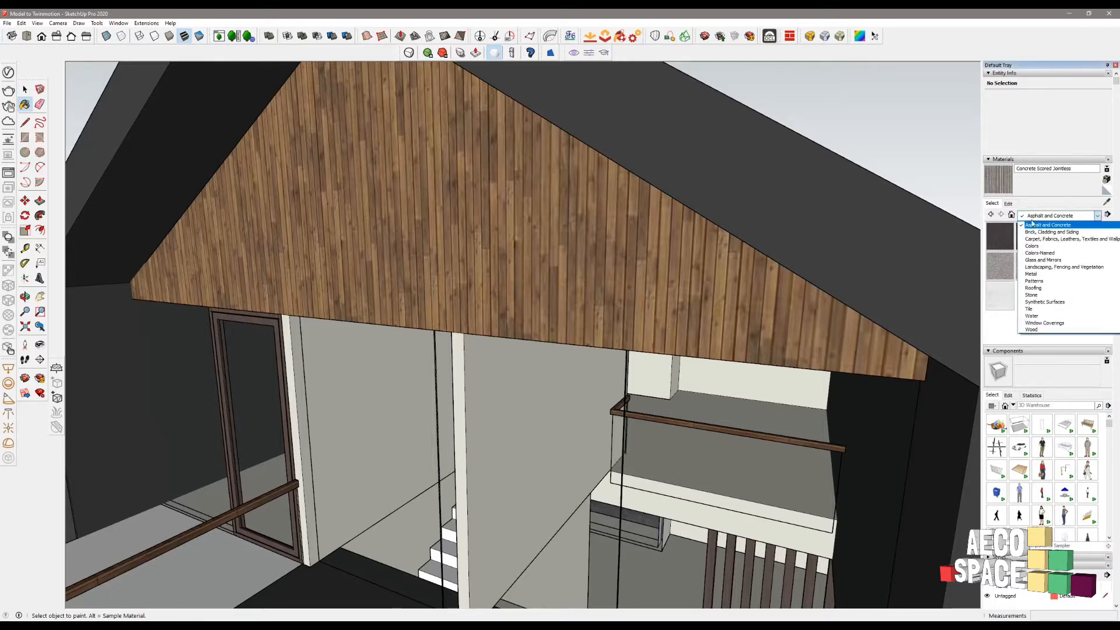
click(1047, 325)
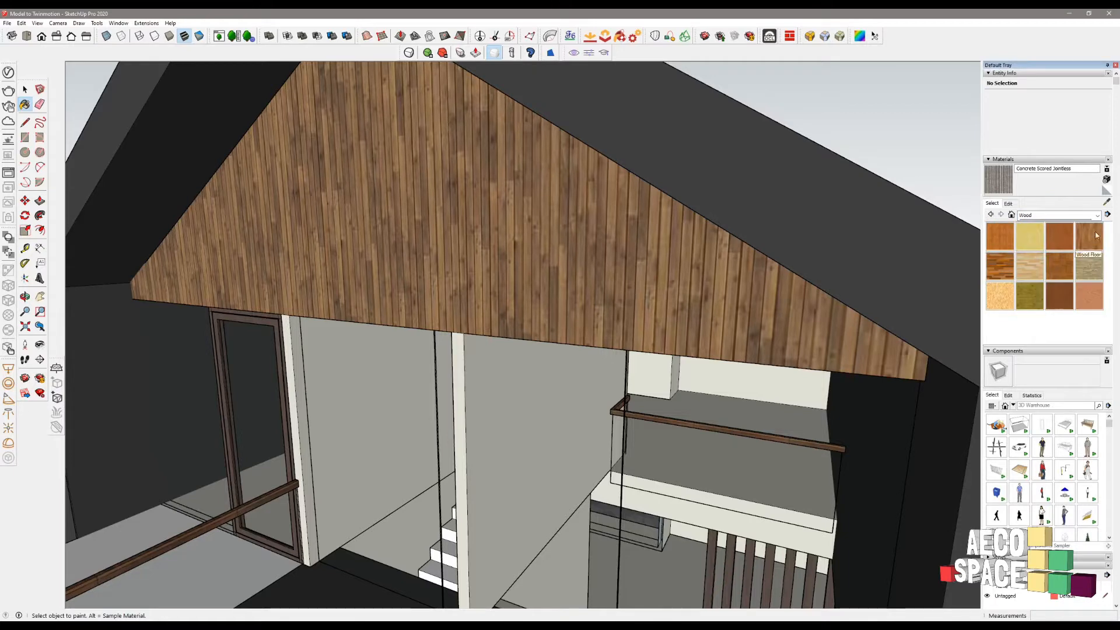
click(1056, 275)
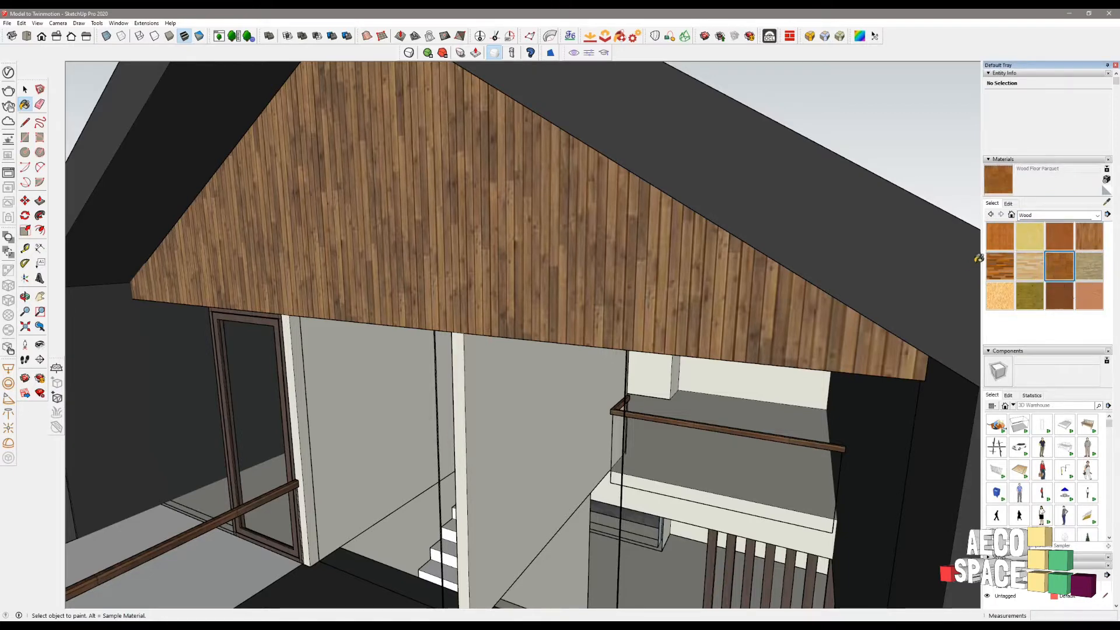
click(1023, 265)
- Paint the gable face inside the Nona House component with Wood Floor Light
key(space)
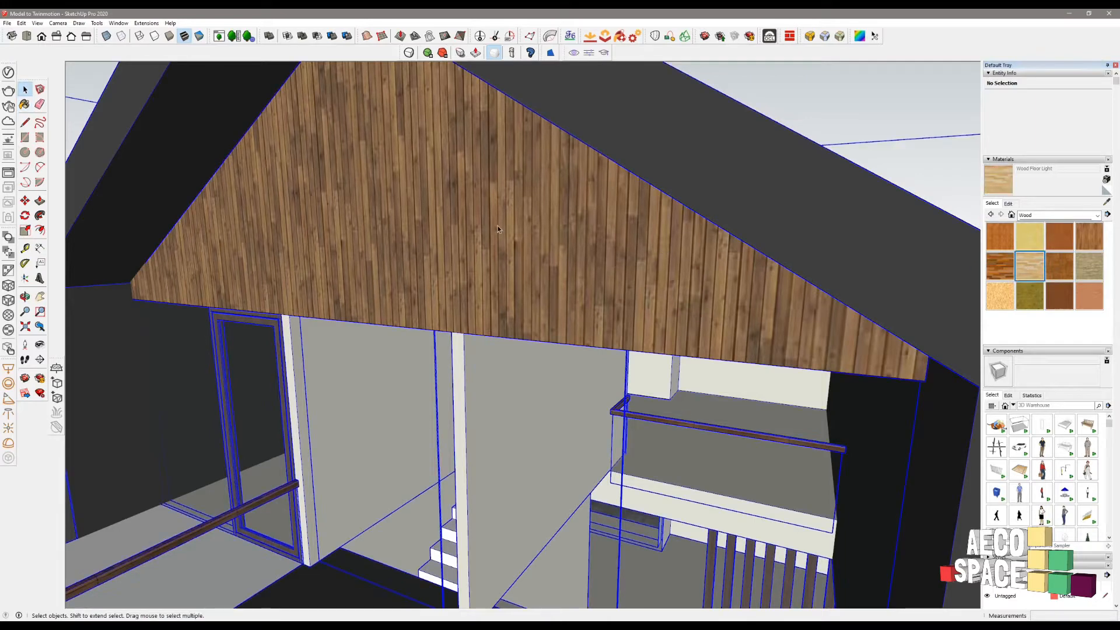
click(376, 201)
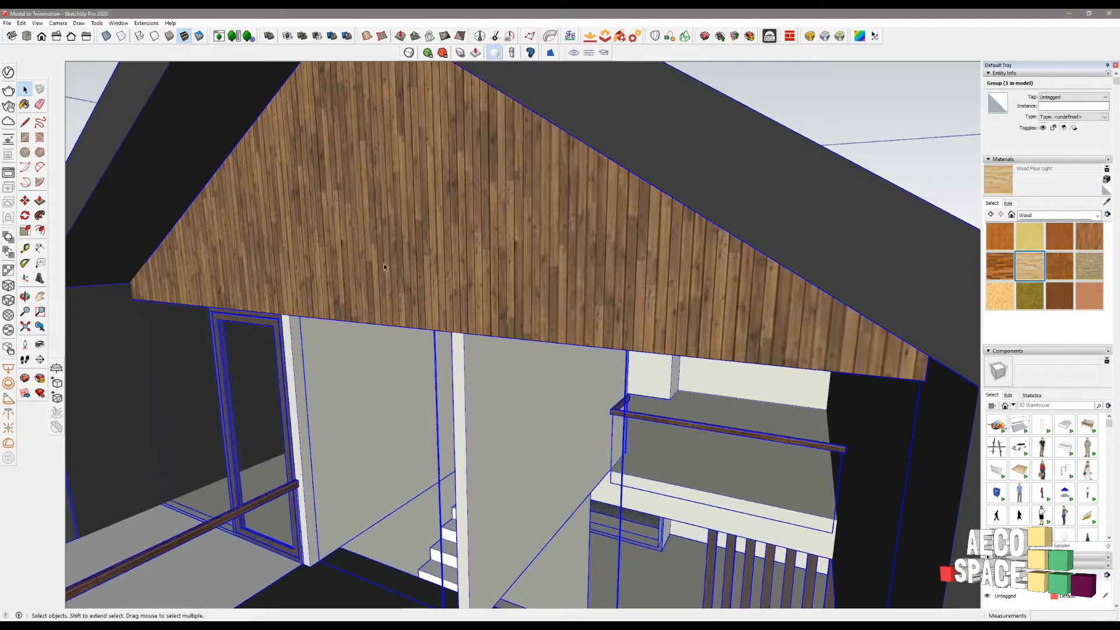
scroll(461, 241, down, 2)
double_click(427, 202)
double_click(411, 218)
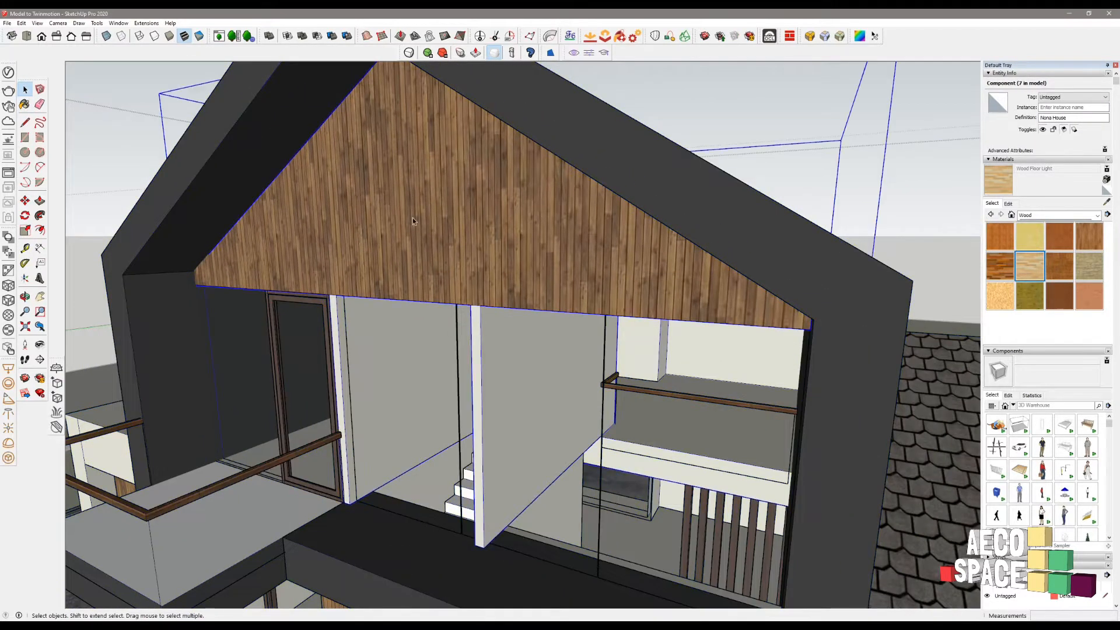
click(415, 198)
key(b)
click(452, 237)
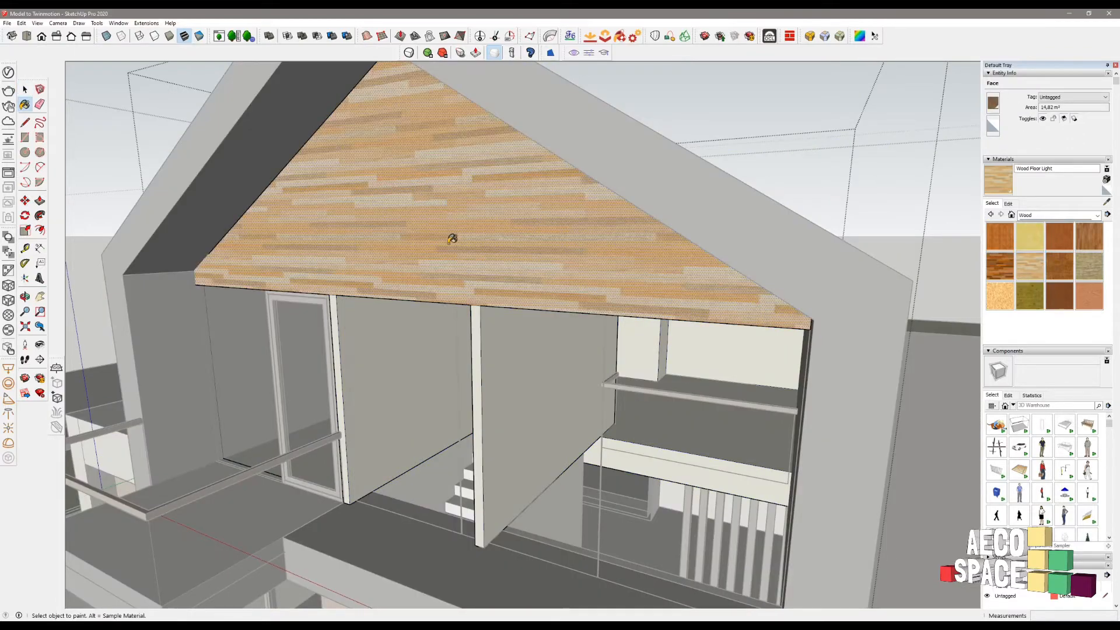
key(space)
key(Escape)
key(Escape)
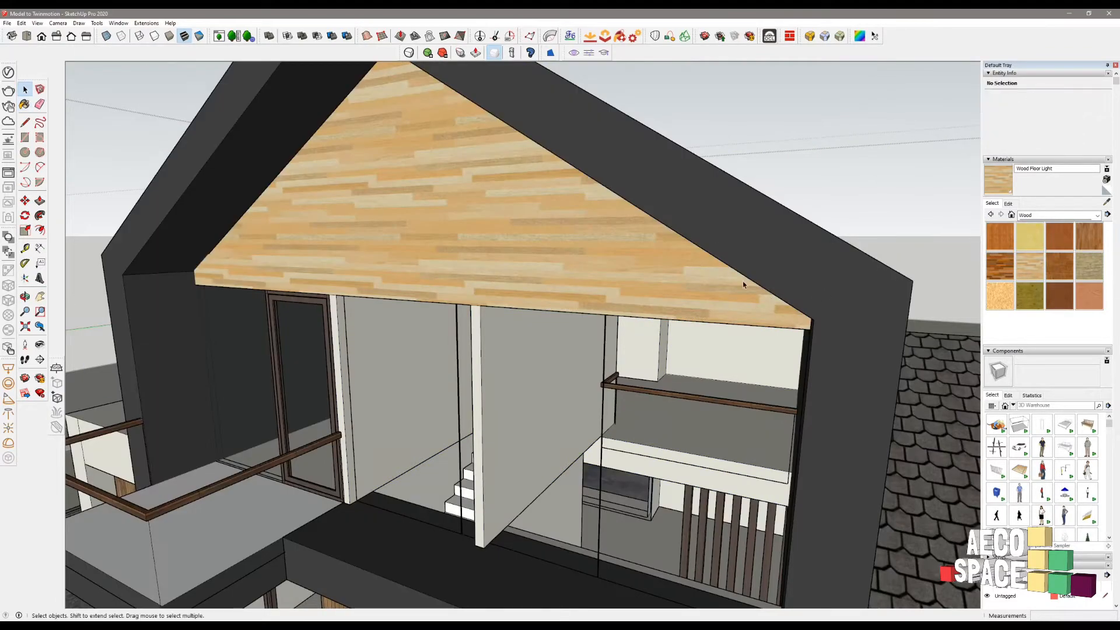
- Exit the house groups, reframe the view on the whole site and select the houses group
middle_drag(715, 285, 1055, 328)
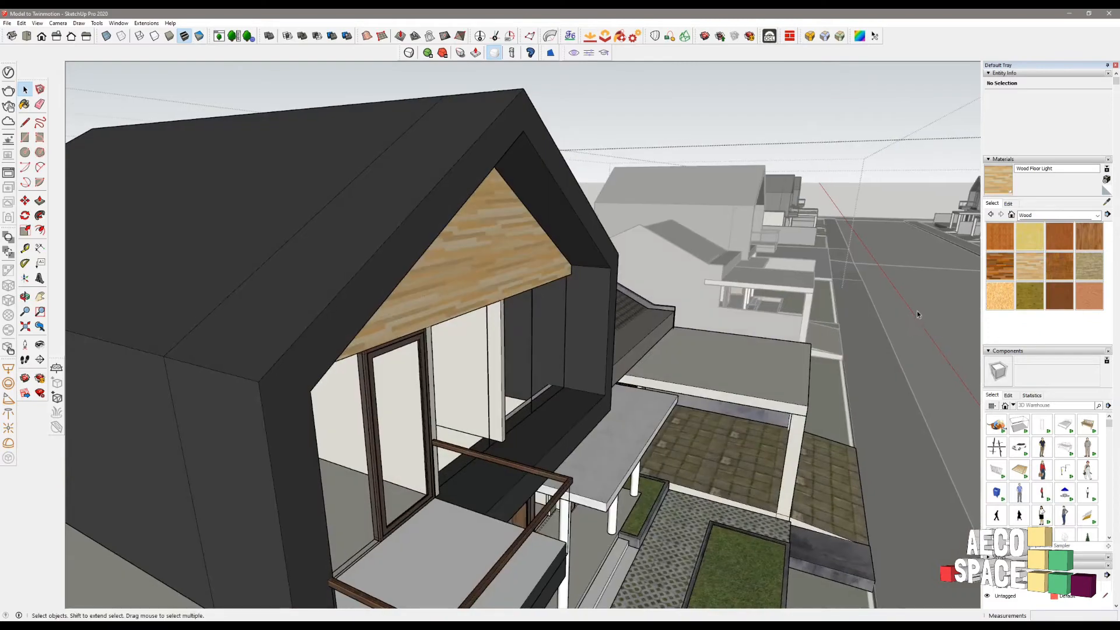
key(Escape)
key(Escape)
scroll(808, 295, down, 5)
middle_drag(808, 294, 703, 321)
shift+middle_drag(625, 297, 799, 253)
scroll(702, 264, down, 3)
click(481, 240)
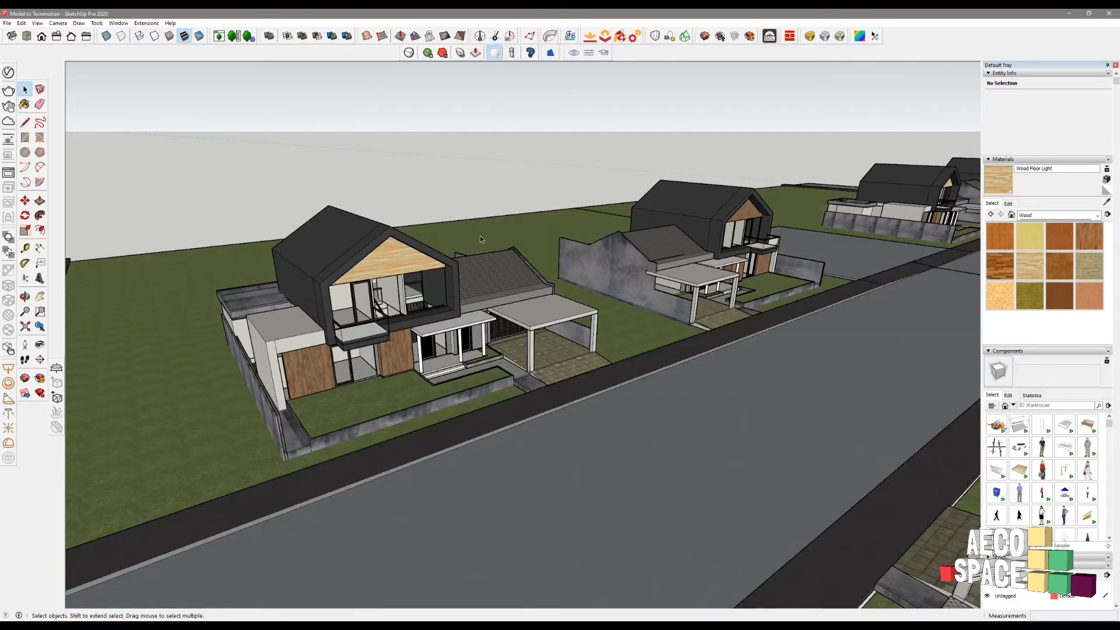
scroll(407, 286, up, 5)
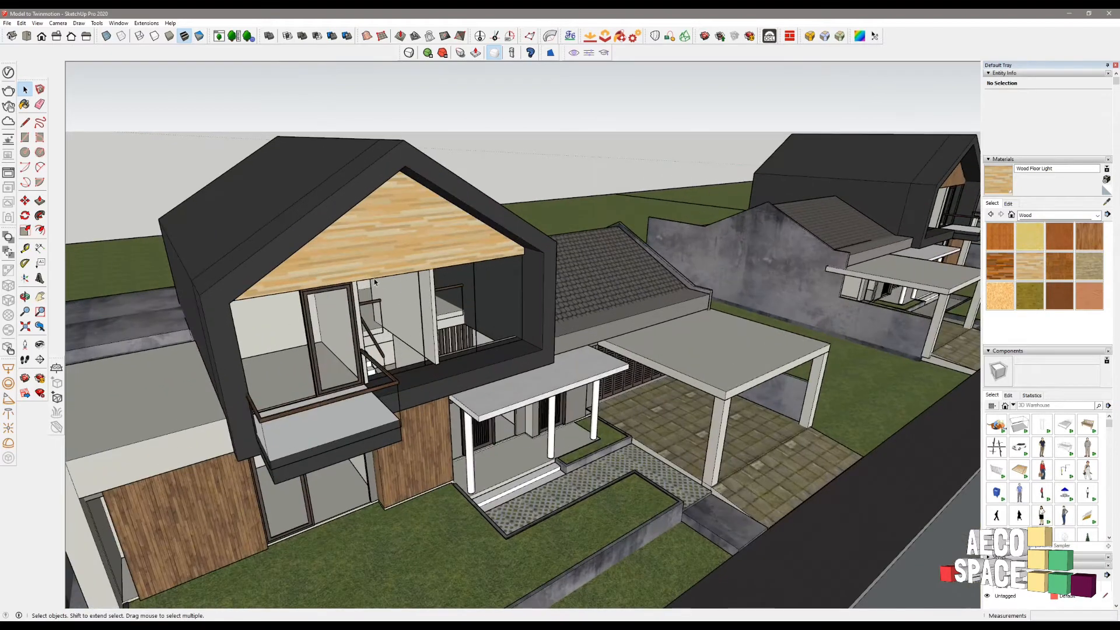
middle_drag(357, 317, 467, 309)
shift+middle_drag(467, 309, 503, 208)
key(space)
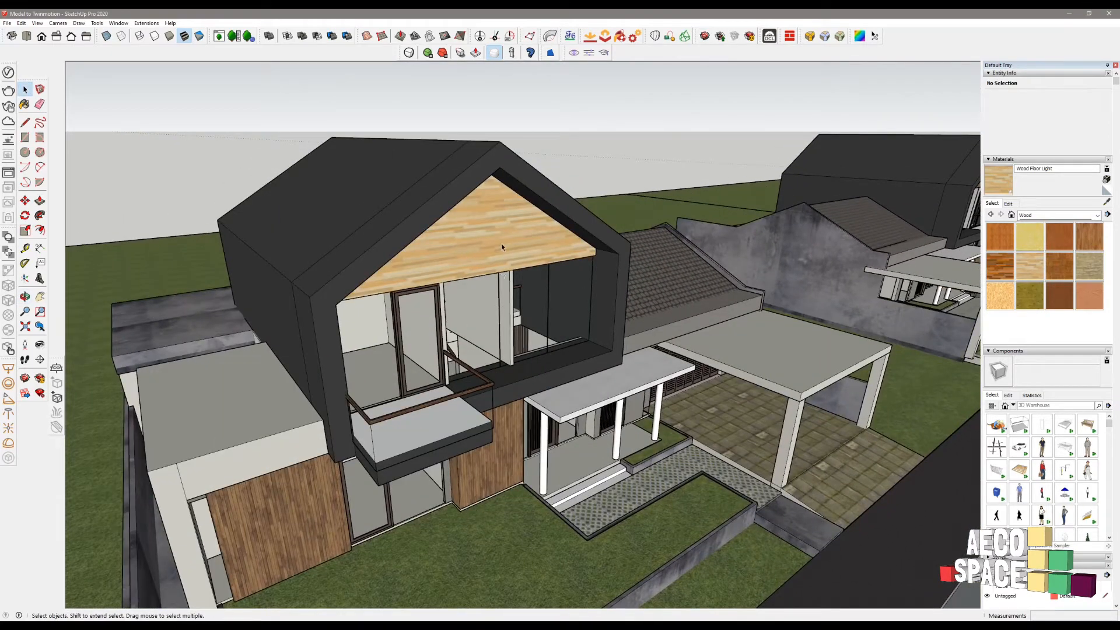
click(470, 244)
- Paint the whole dark wood door panel group Wood Floor Light
scroll(529, 285, down, 3)
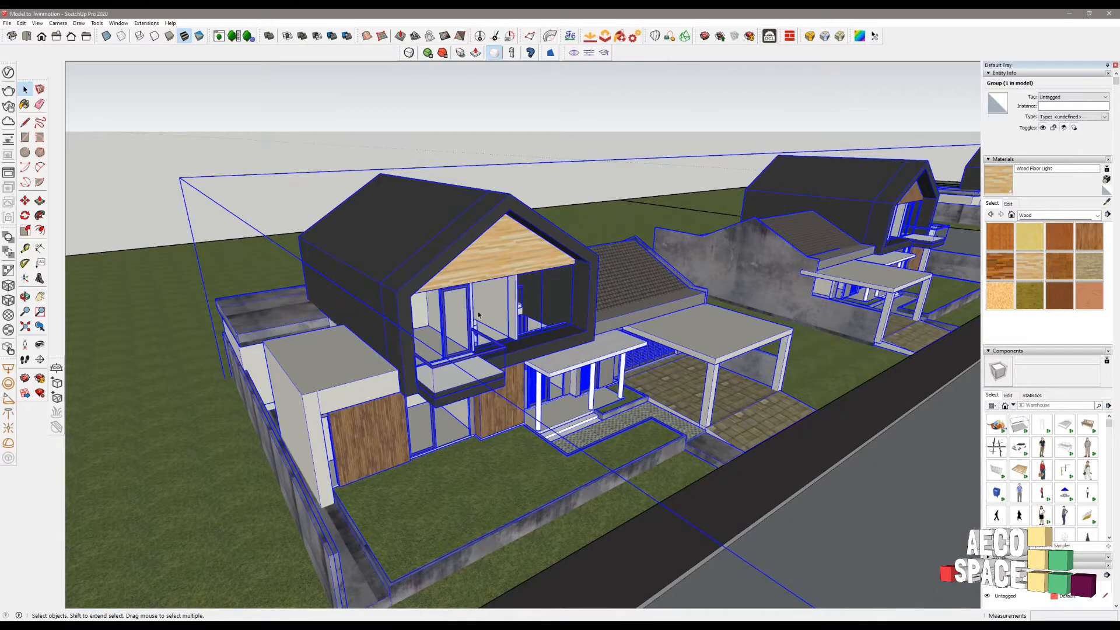
scroll(386, 432, up, 3)
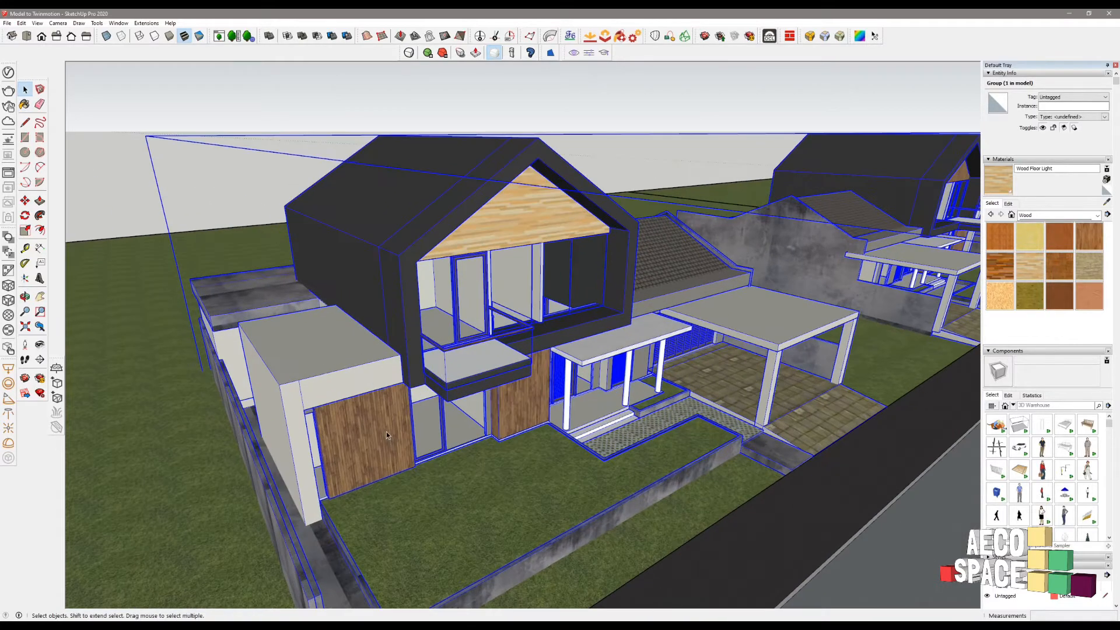
double_click(386, 432)
double_click(386, 432)
key(ctrl+a)
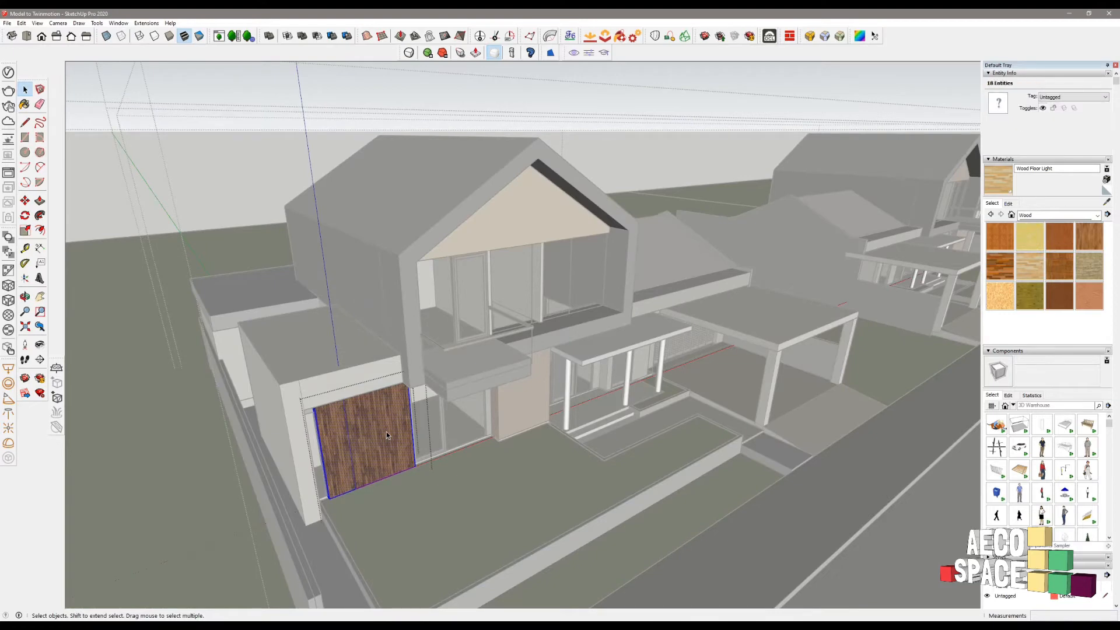
key(b)
click(387, 432)
key(space)
key(Escape)
key(Escape)
- Paint the middle dark wood door face in the wall group Wood Floor Light
double_click(533, 390)
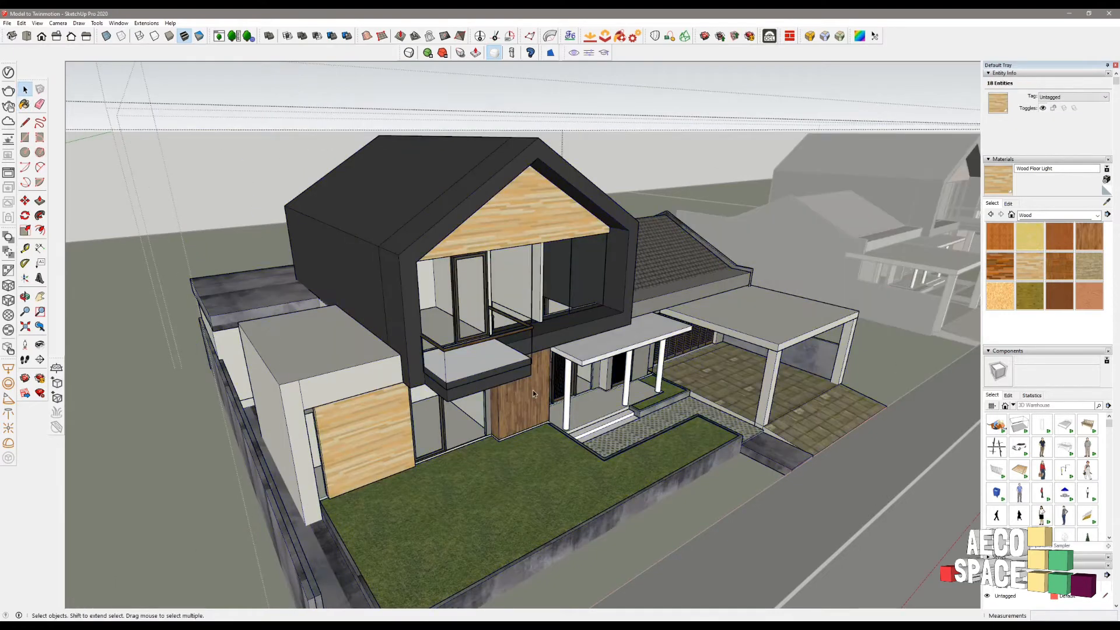
double_click(533, 389)
key(ctrl+a)
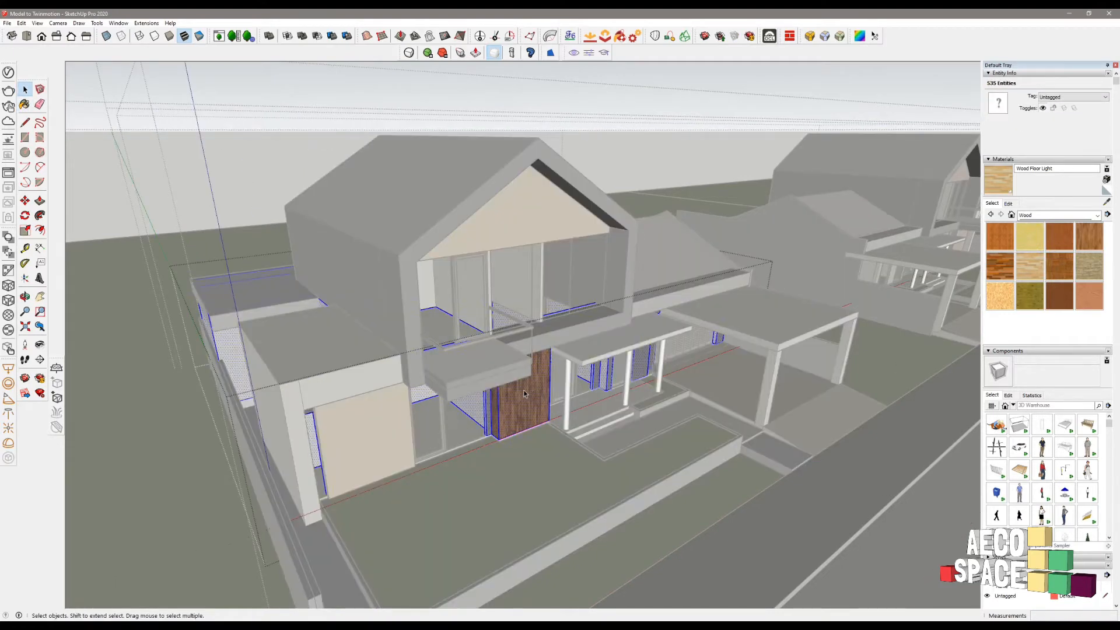
click(524, 389)
key(b)
click(506, 416)
middle_drag(506, 417, 467, 280)
scroll(450, 270, up, 5)
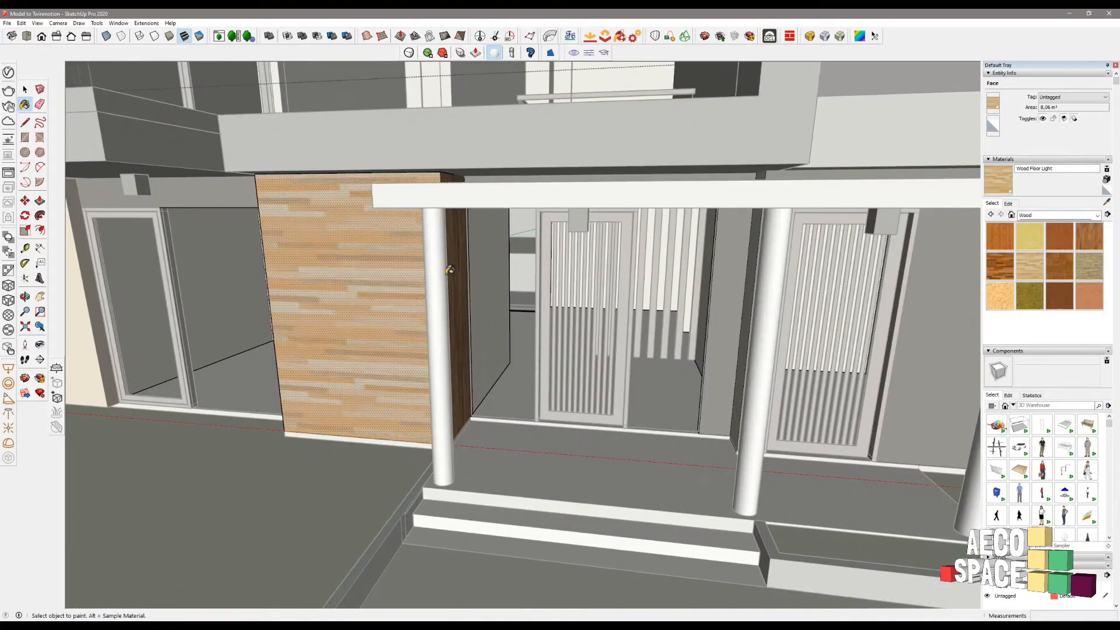
key(space)
scroll(453, 354, down, 8)
key(Escape)
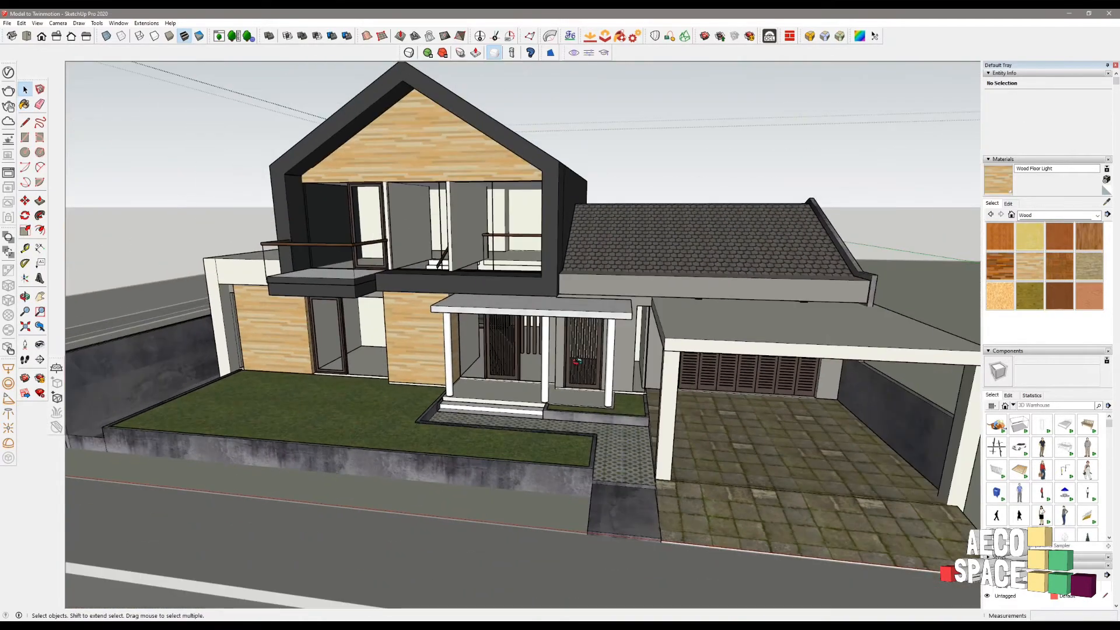
- Paint the neighbouring house's dark gable face Wood Floor Light
shift+middle_drag(799, 382, 486, 396)
shift+middle_drag(721, 400, 216, 365)
shift+middle_drag(846, 368, 179, 429)
triple_click(478, 156)
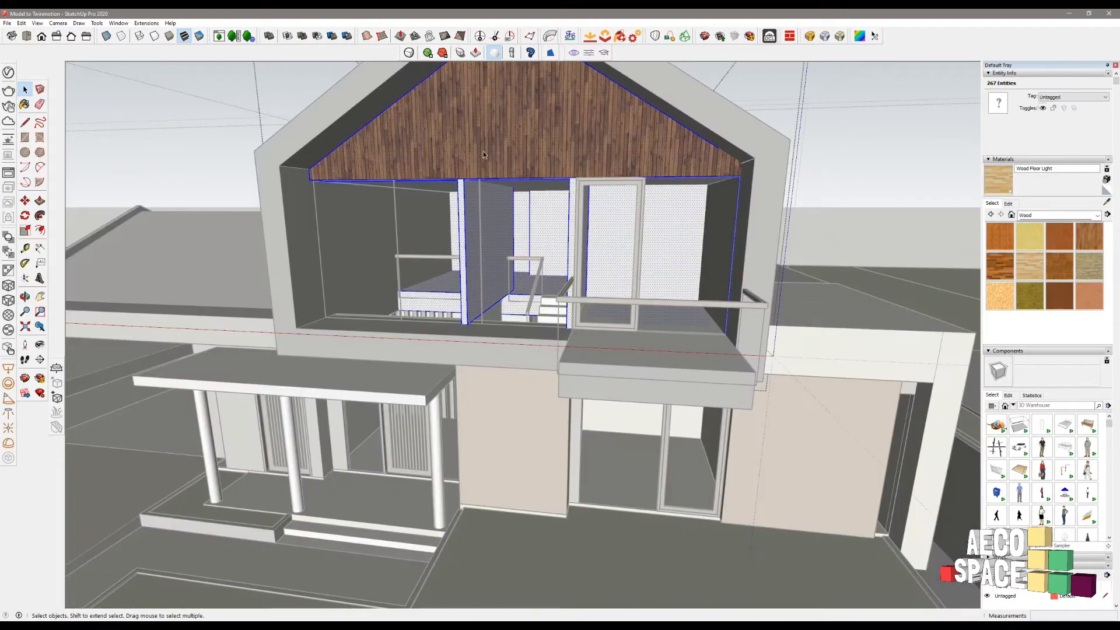
key(b)
click(504, 137)
key(space)
key(Escape)
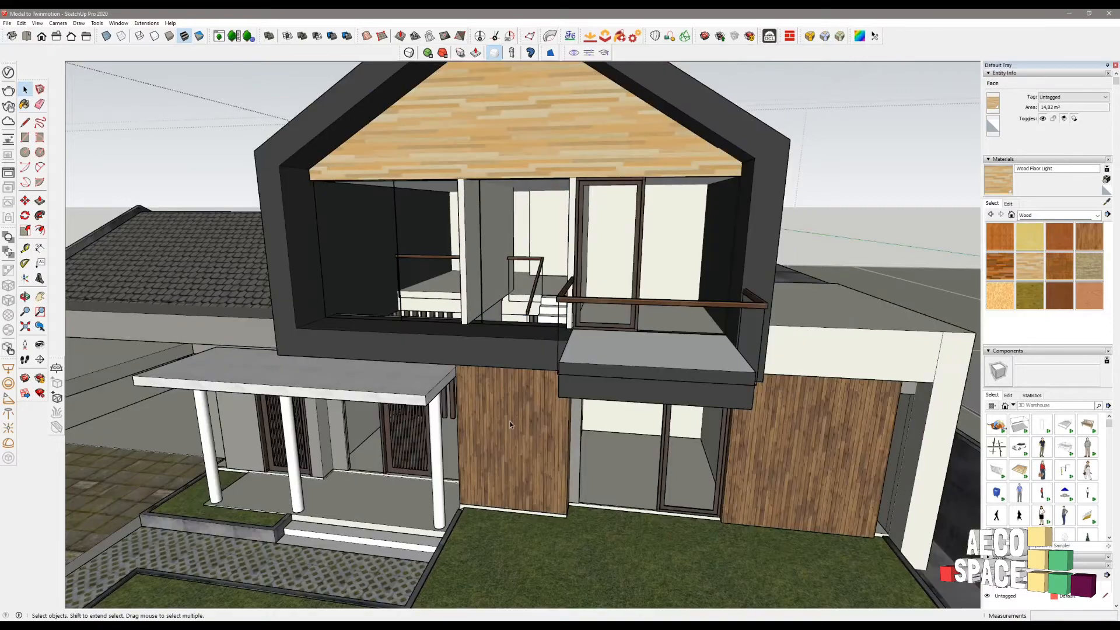
- Paint the lower wall's middle panel and its narrow side Wood Floor Light
click(511, 416)
triple_click(510, 415)
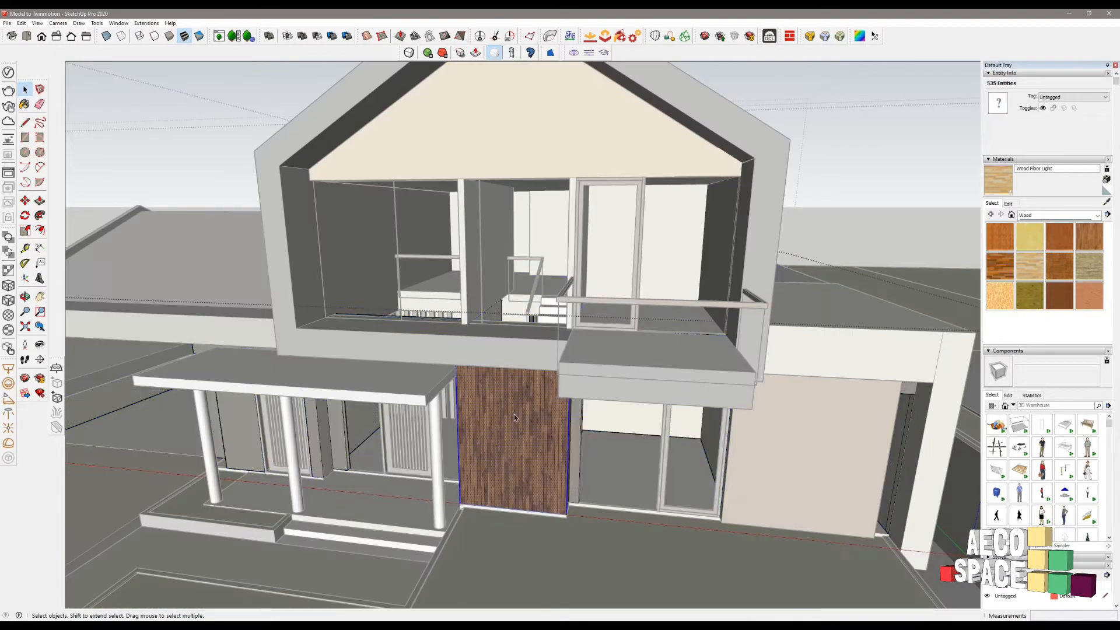
click(520, 418)
scroll(520, 417, up, 2)
key(b)
click(525, 402)
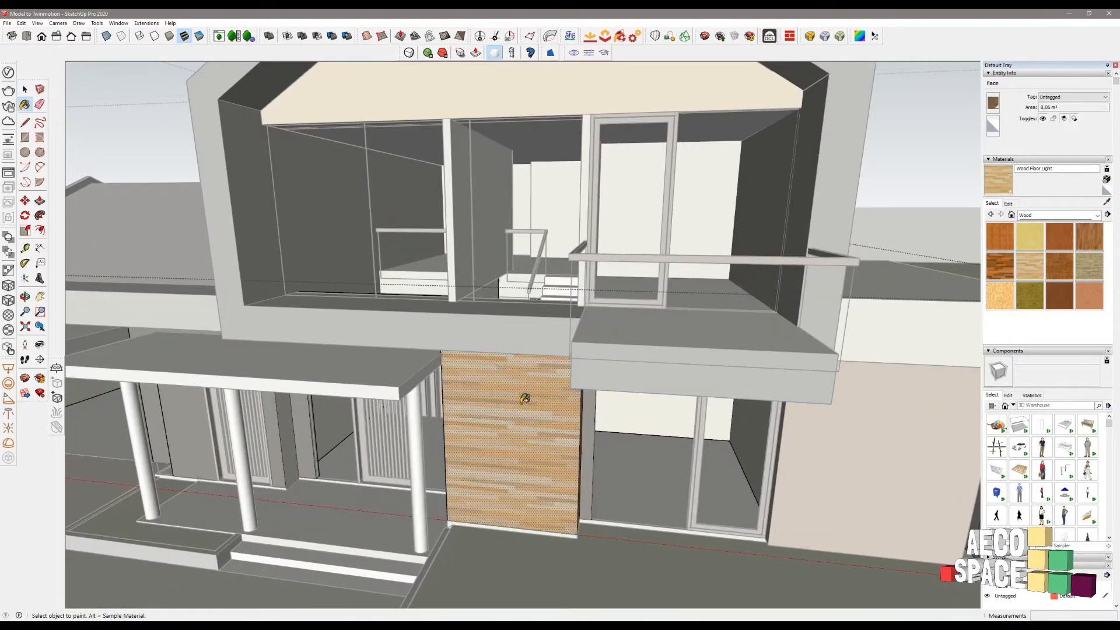
scroll(589, 420, up, 3)
mouse_move(589, 422)
middle_down()
mouse_move(460, 441)
mouse_move(692, 362)
mouse_move(455, 430)
mouse_move(420, 427)
middle_up()
click(570, 399)
click(383, 420)
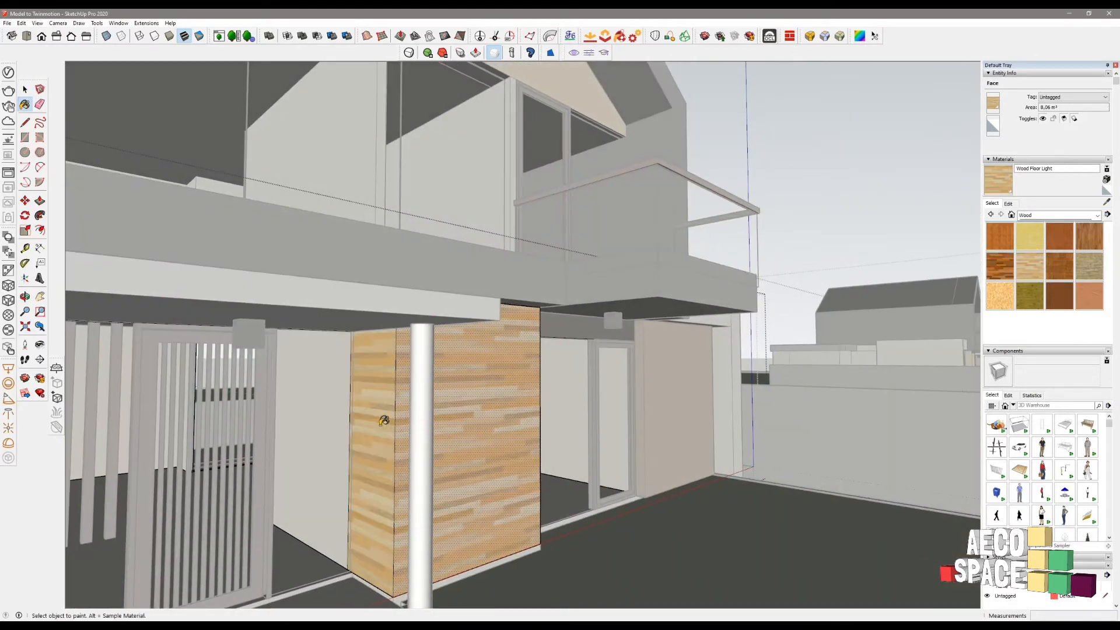
key(space)
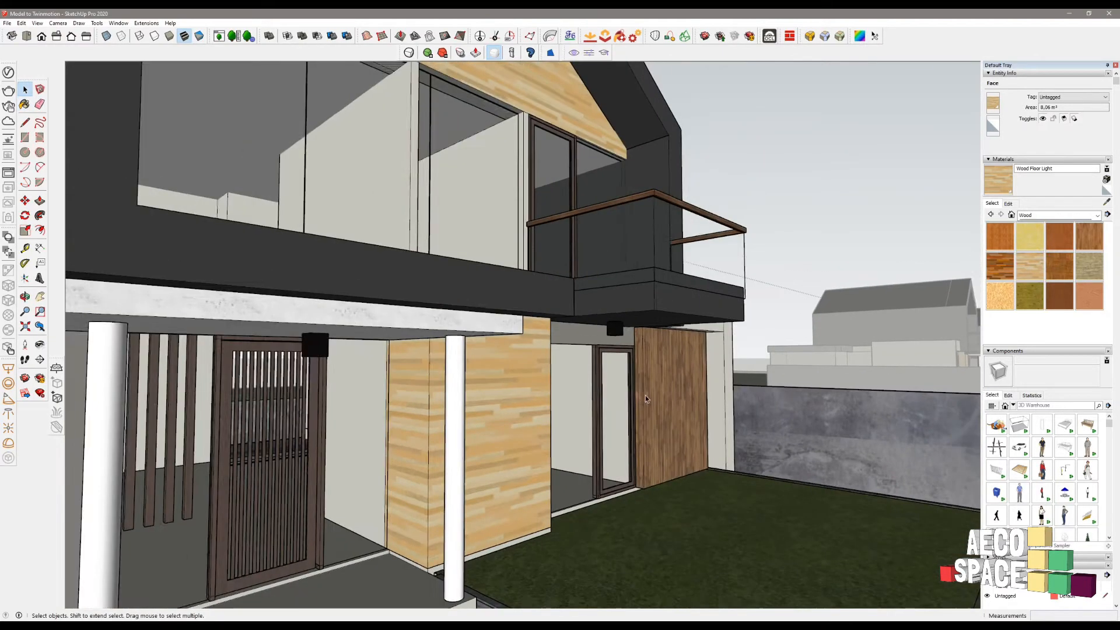
- Paint the dark wood slat panel and its side face Wood Floor Light
scroll(648, 391, up, 8)
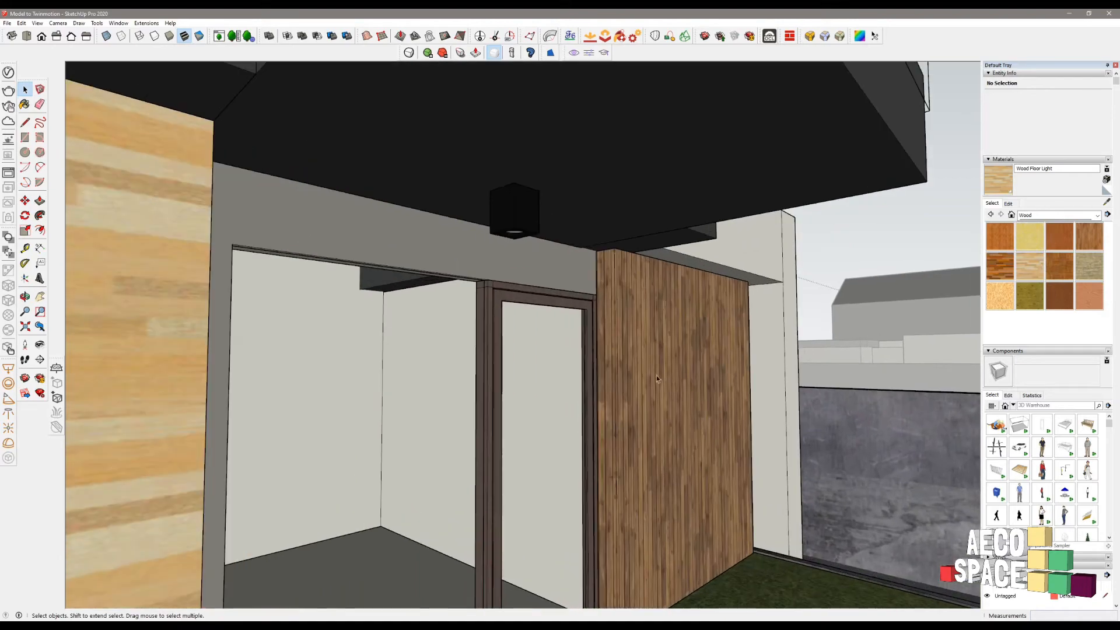
middle_drag(656, 375, 427, 417)
scroll(626, 429, up, 4)
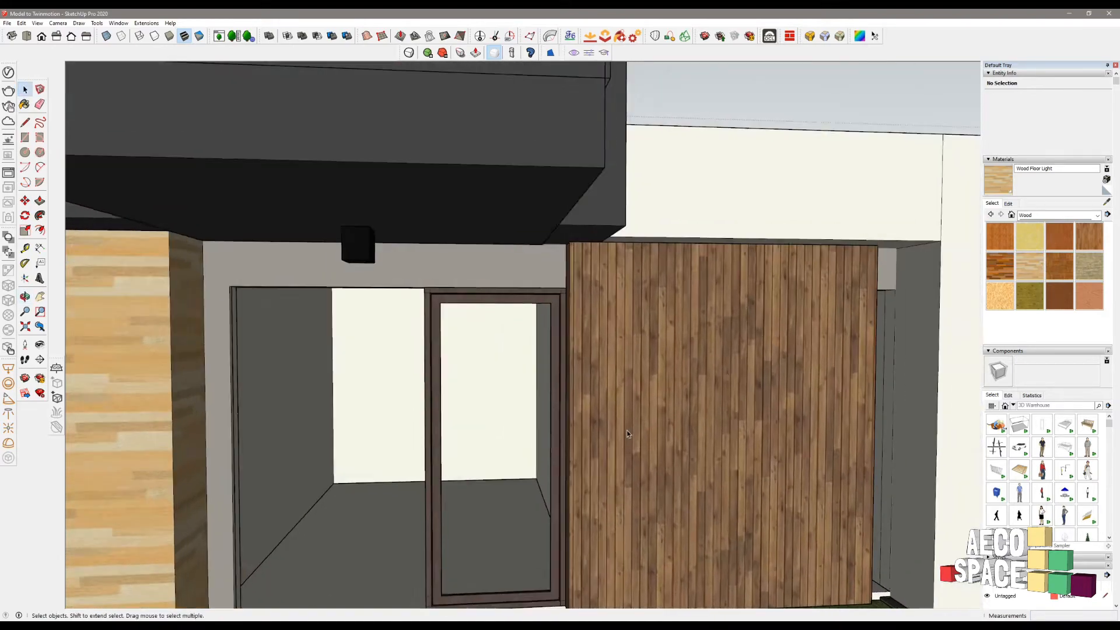
triple_click(635, 416)
key(b)
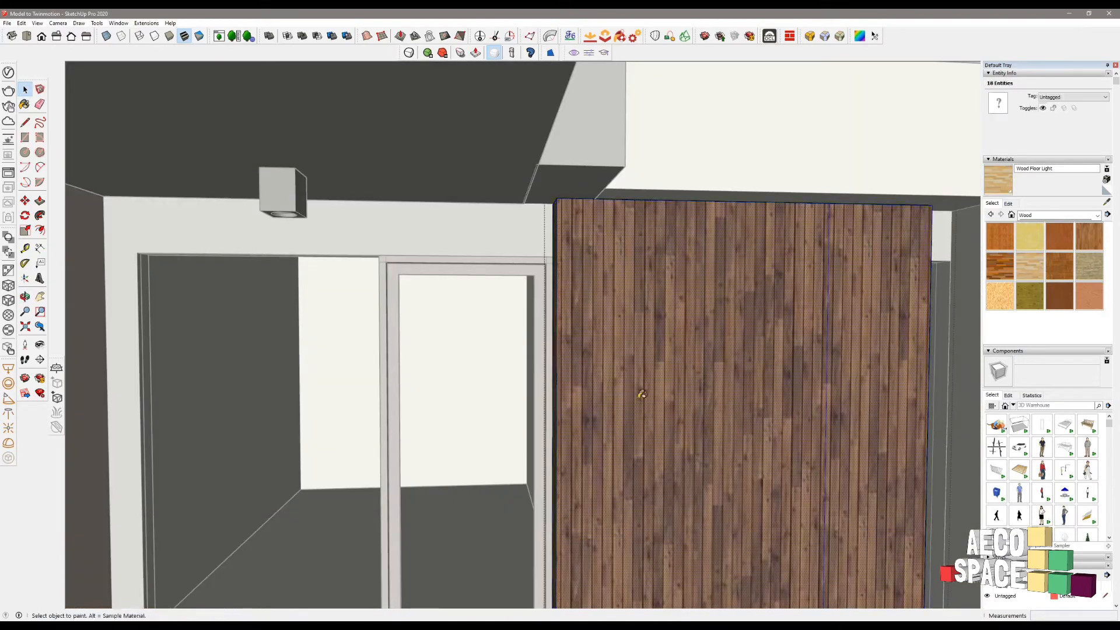
click(619, 403)
scroll(620, 400, down, 5)
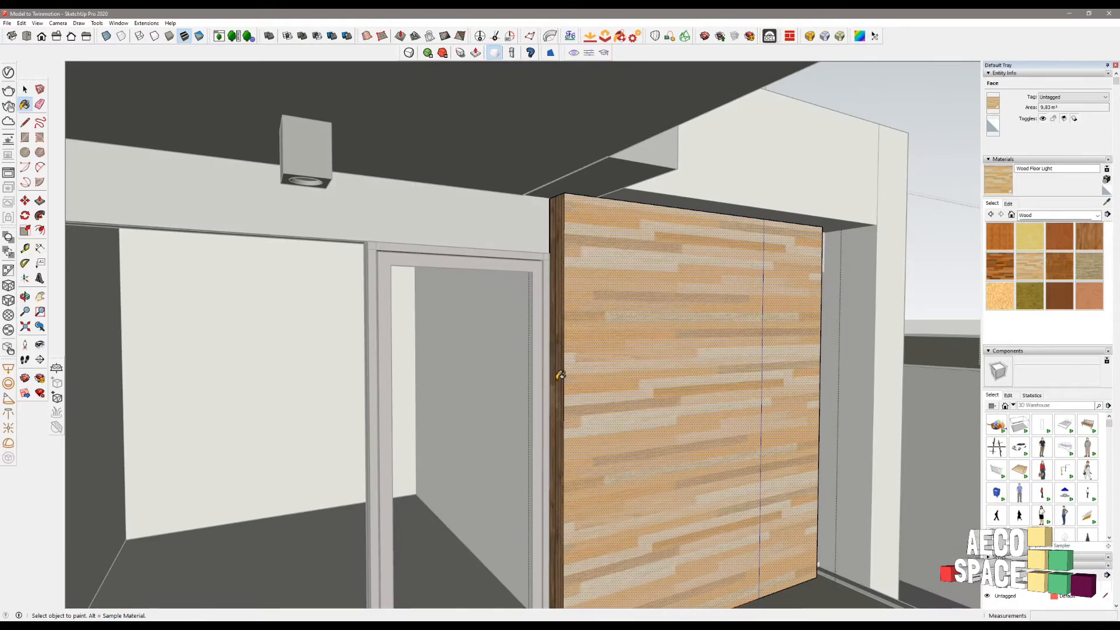
scroll(571, 412, up, 3)
middle_drag(570, 412, 481, 432)
middle_drag(688, 420, 645, 424)
shift+middle_drag(773, 427, 728, 441)
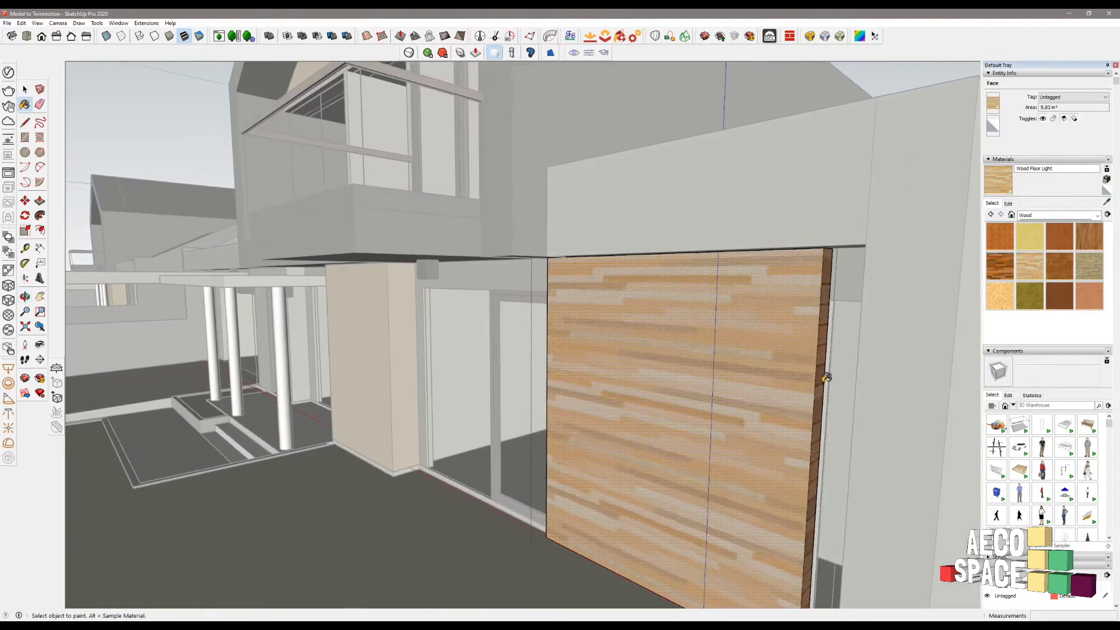
click(821, 347)
key(space)
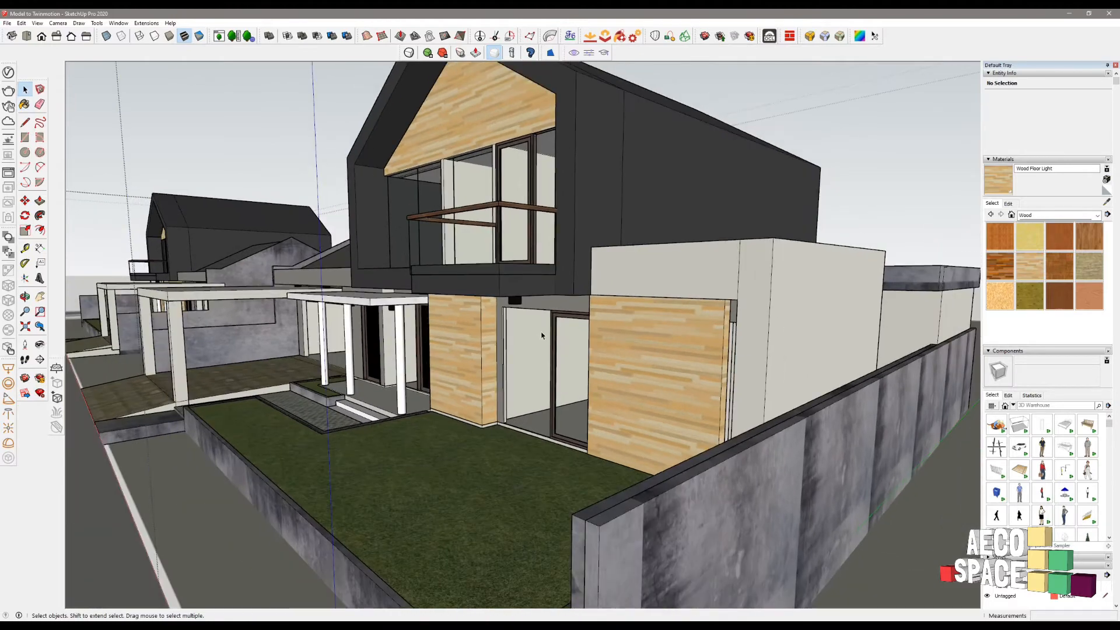
- Orbit around the street to frame the front house's roof gable
scroll(546, 333, down, 4)
middle_drag(467, 357, 799, 379)
scroll(538, 342, down, 4)
scroll(779, 328, down, 3)
scroll(770, 328, down, 3)
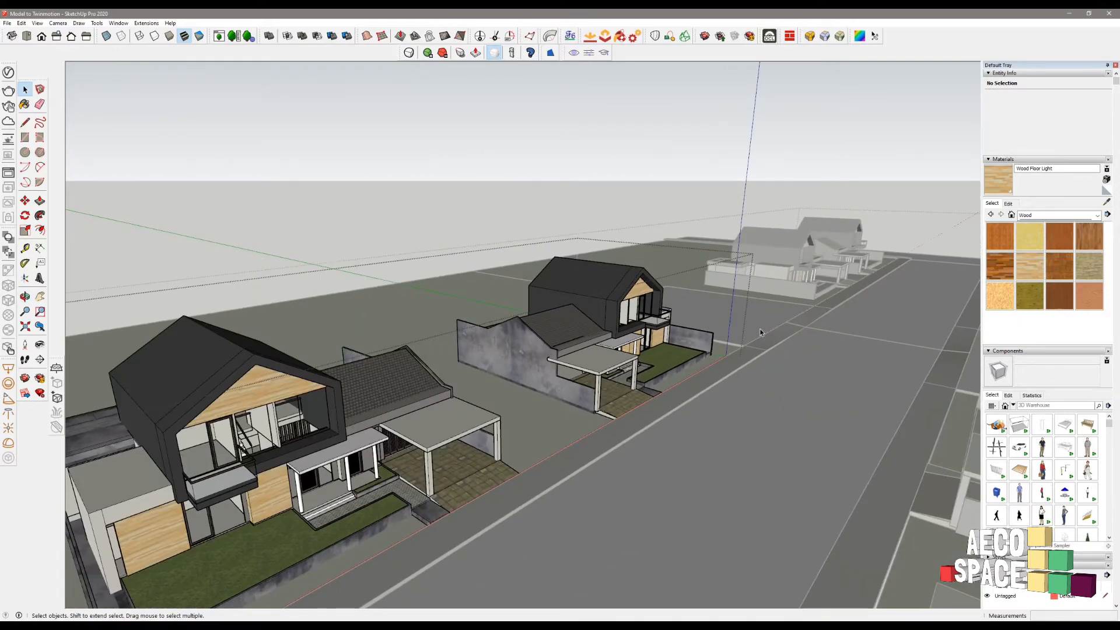
scroll(760, 333, down, 5)
scroll(797, 332, up, 4)
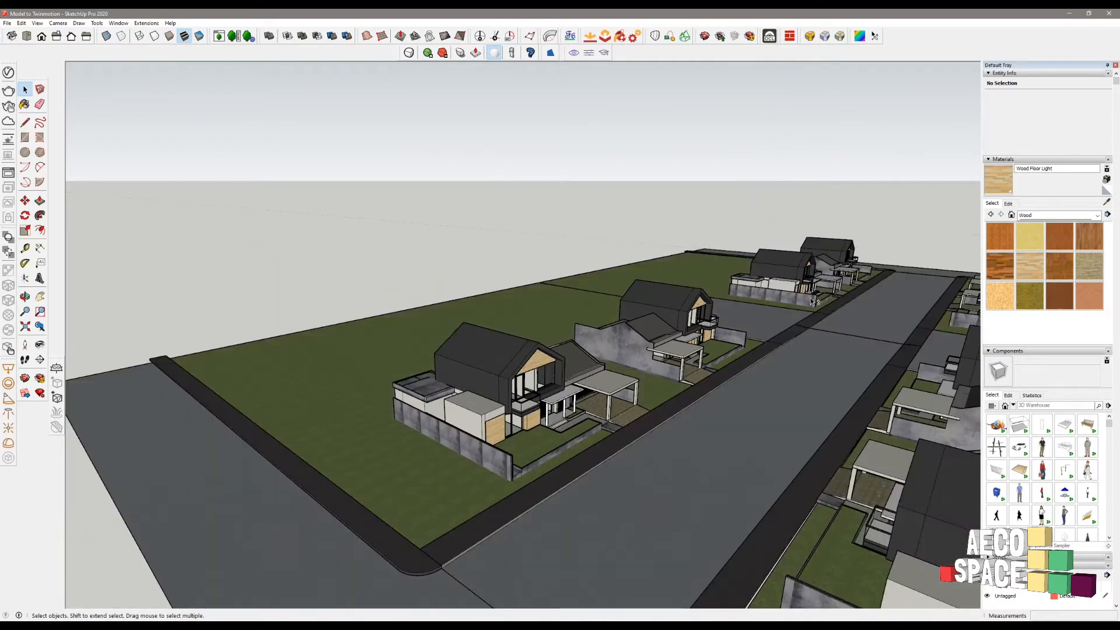
shift+middle_drag(814, 302, 677, 473)
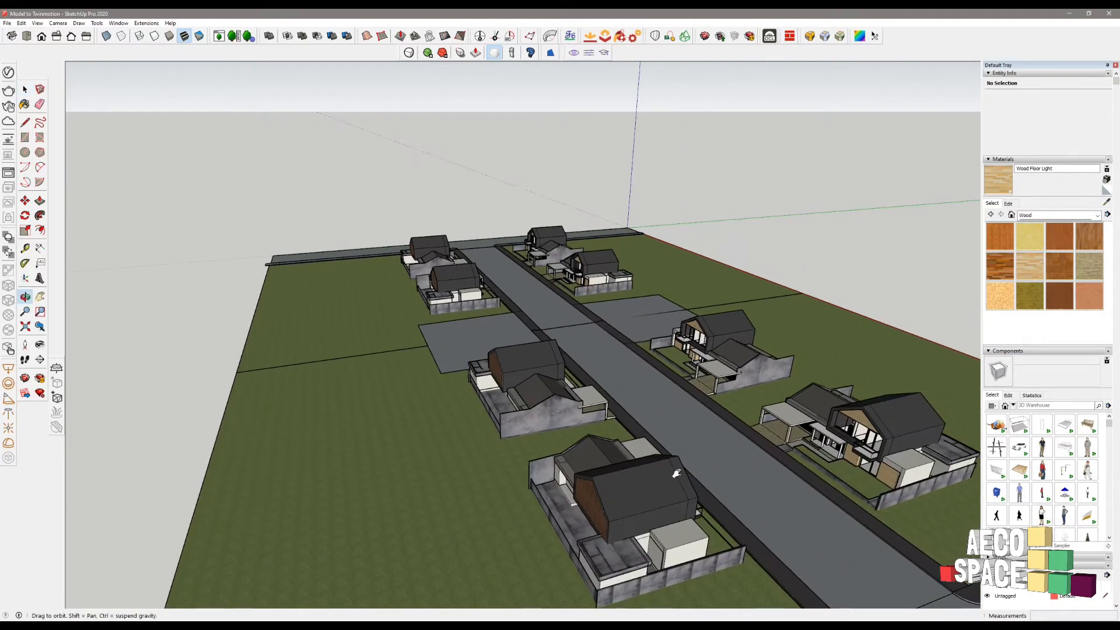
middle_drag(344, 262, 489, 293)
scroll(489, 293, up, 5)
middle_drag(305, 295, 694, 280)
scroll(532, 278, down, 5)
scroll(382, 400, up, 1)
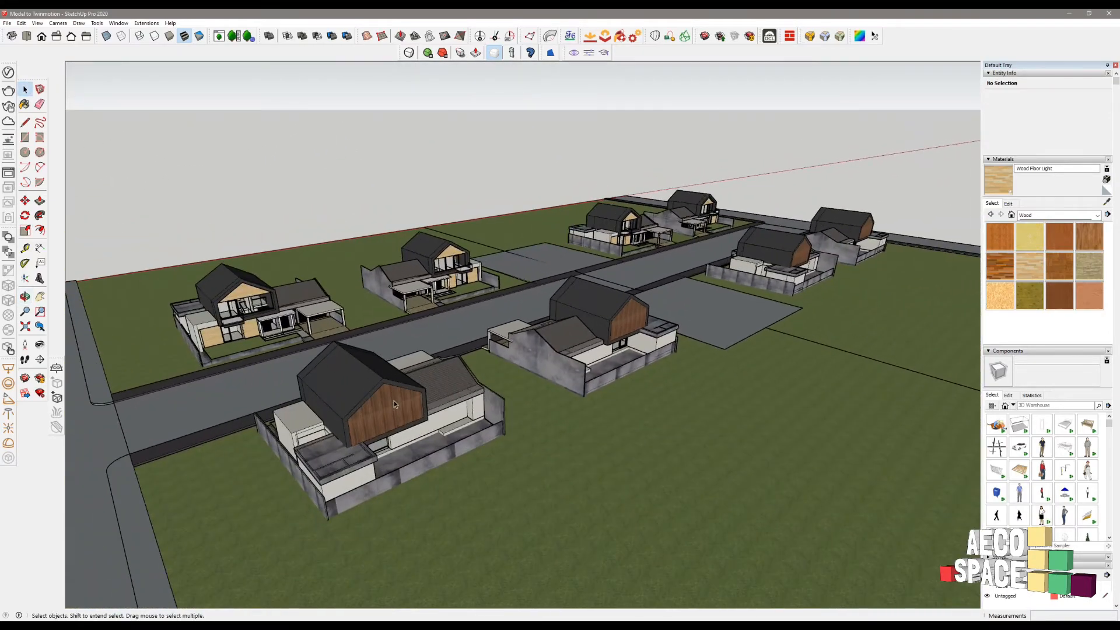
- Paint the front house's roof gable face Wood Floor Light
double_click(394, 400)
double_click(388, 401)
double_click(388, 401)
click(388, 401)
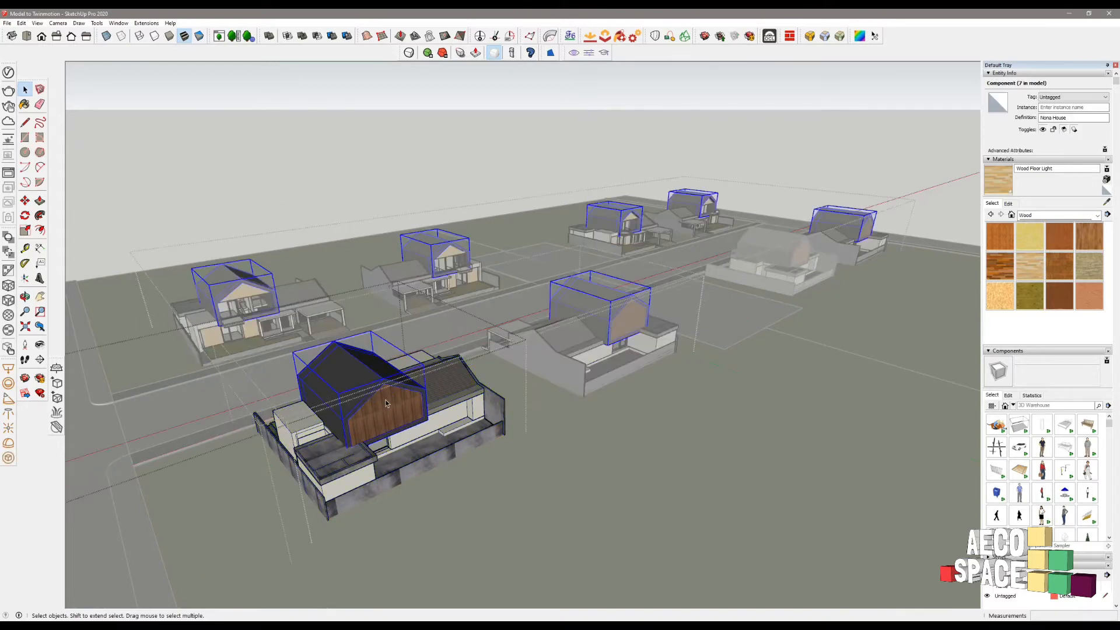
triple_click(386, 402)
click(397, 400)
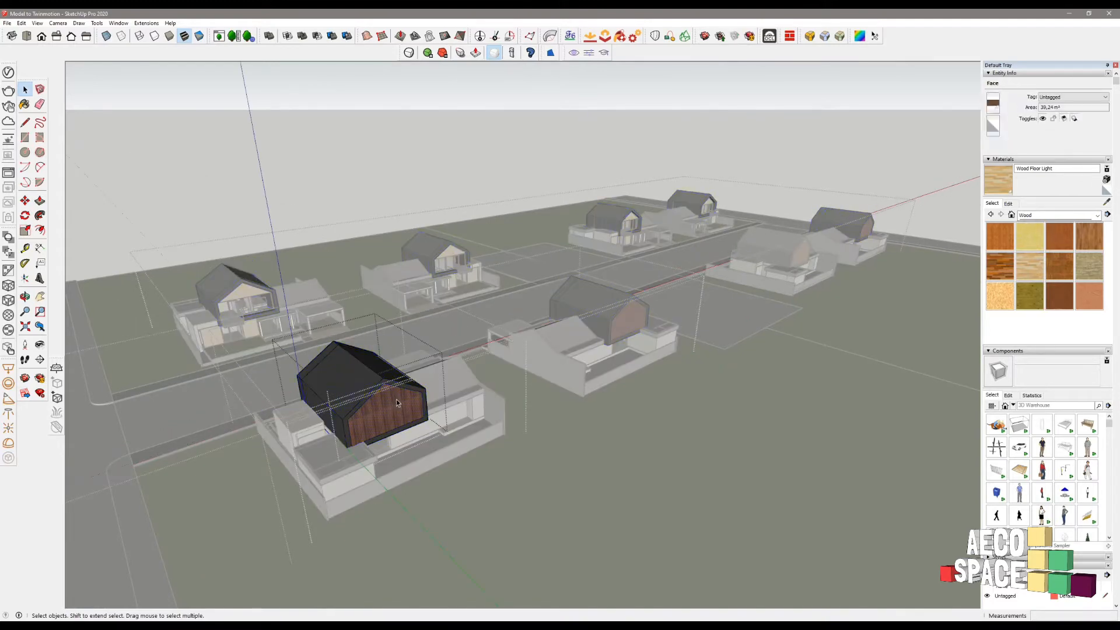
key(b)
click(397, 400)
key(space)
key(Escape)
key(Escape)
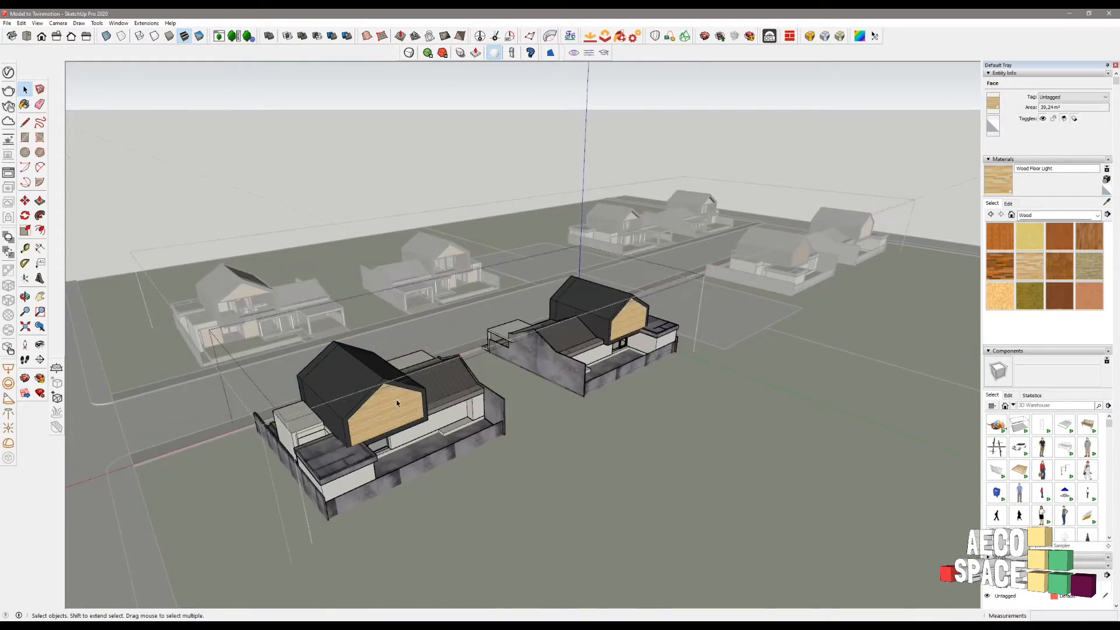
key(Escape)
key(Escape)
- Paint the right-hand house's roof gable face Wood Floor Light
scroll(397, 402, down, 1)
scroll(773, 273, up, 1)
scroll(773, 273, up, 2)
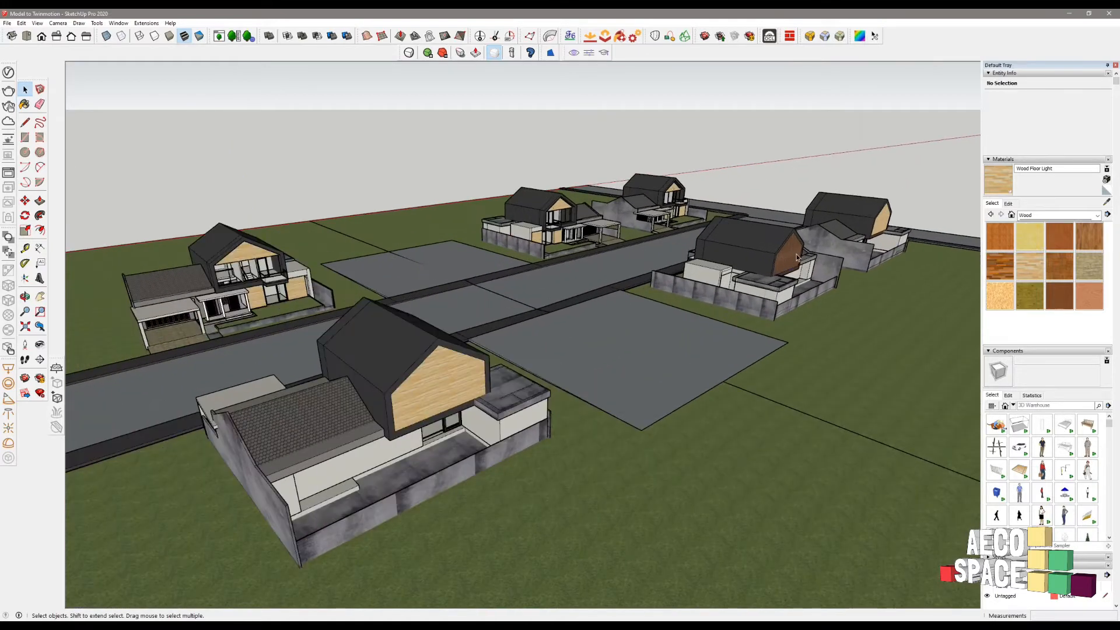
double_click(794, 257)
double_click(795, 257)
double_click(796, 258)
triple_click(795, 257)
triple_click(796, 255)
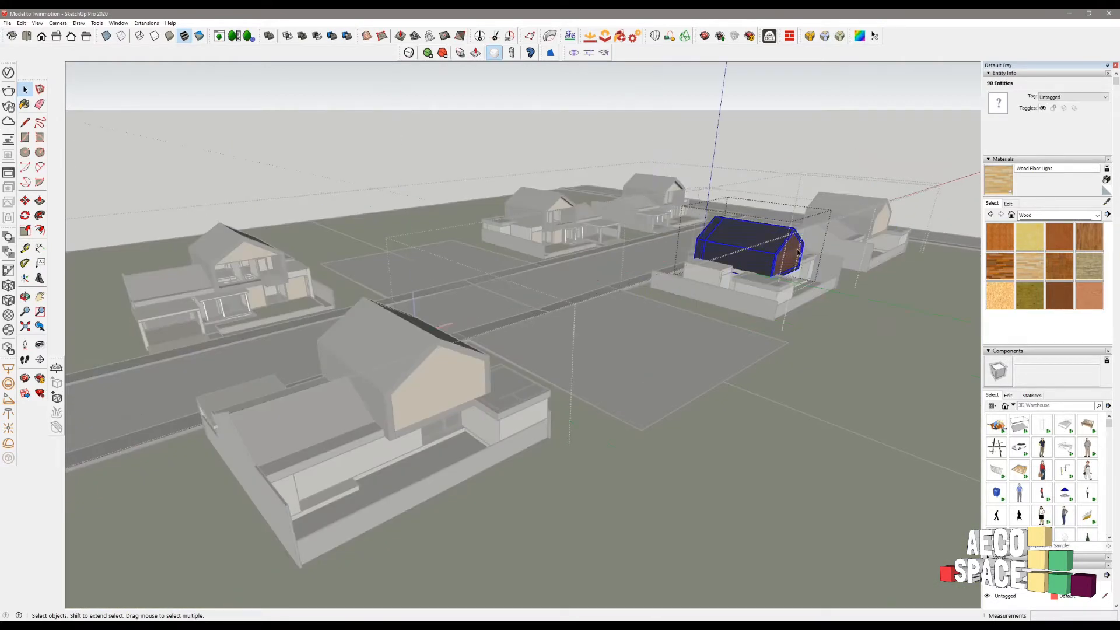
click(792, 253)
key(b)
click(791, 254)
key(space)
key(Escape)
key(Escape)
key(Escape)
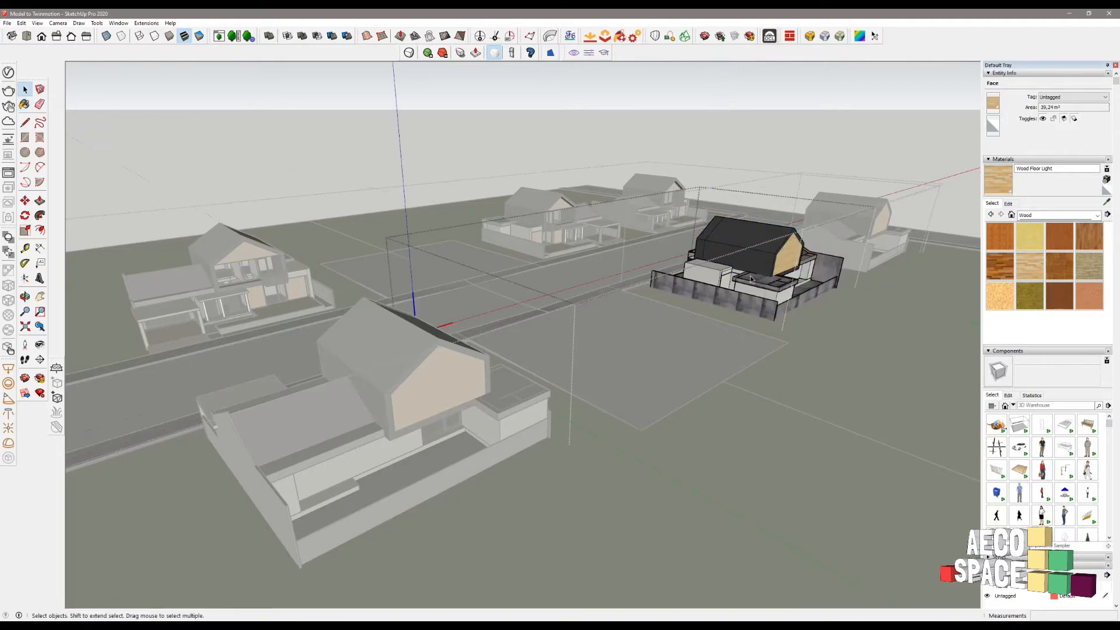
key(Escape)
scroll(751, 281, down, 2)
middle_drag(202, 382, 530, 373)
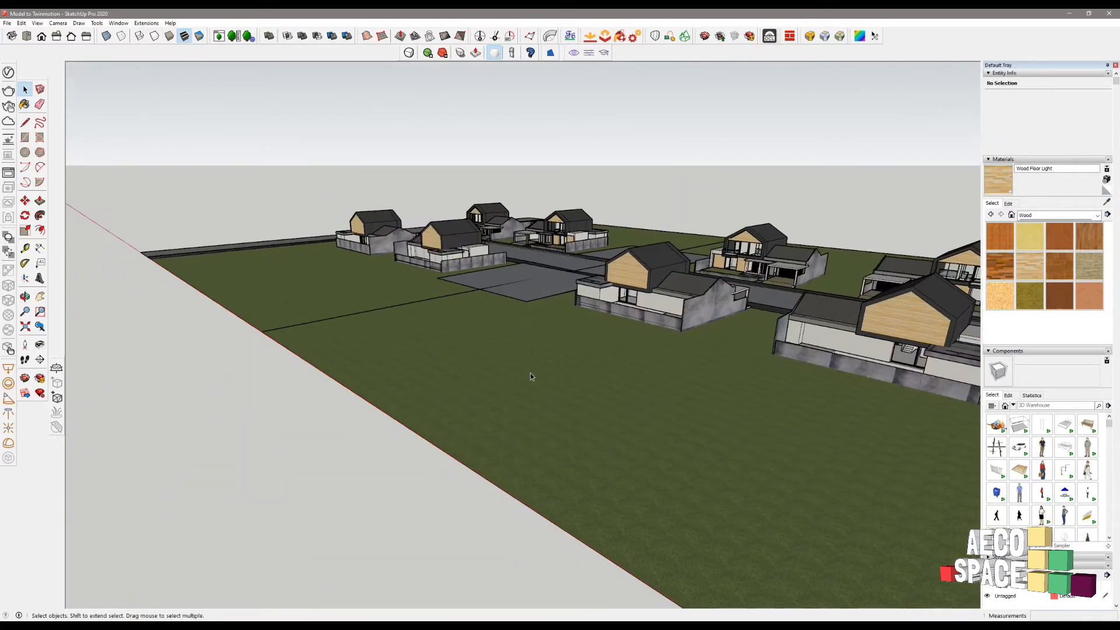
scroll(531, 373, down, 3)
mouse_move(640, 370)
middle_down()
mouse_move(675, 378)
mouse_move(725, 313)
mouse_move(759, 318)
middle_up()
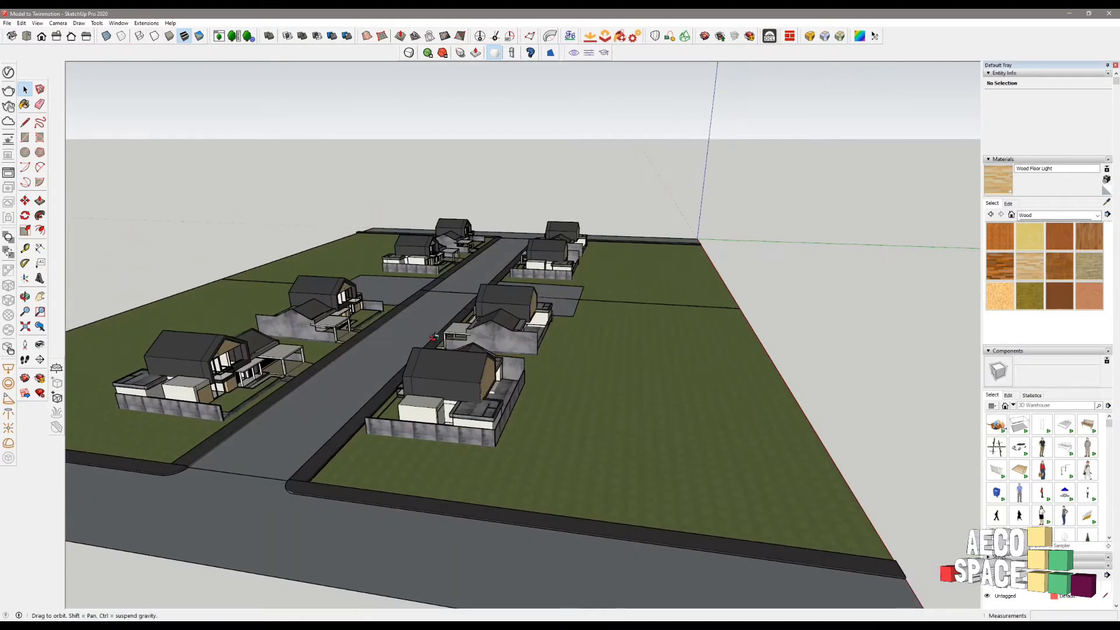
mouse_move(388, 344)
middle_down()
mouse_move(504, 333)
mouse_move(438, 334)
middle_up()
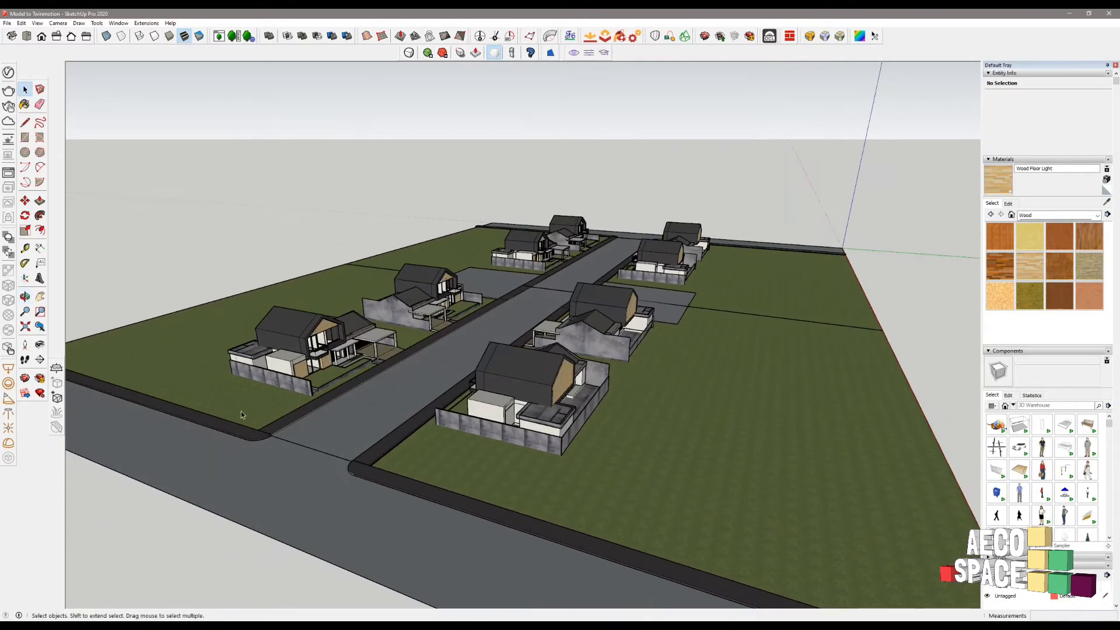
scroll(343, 349, up, 3)
scroll(360, 341, up, 3)
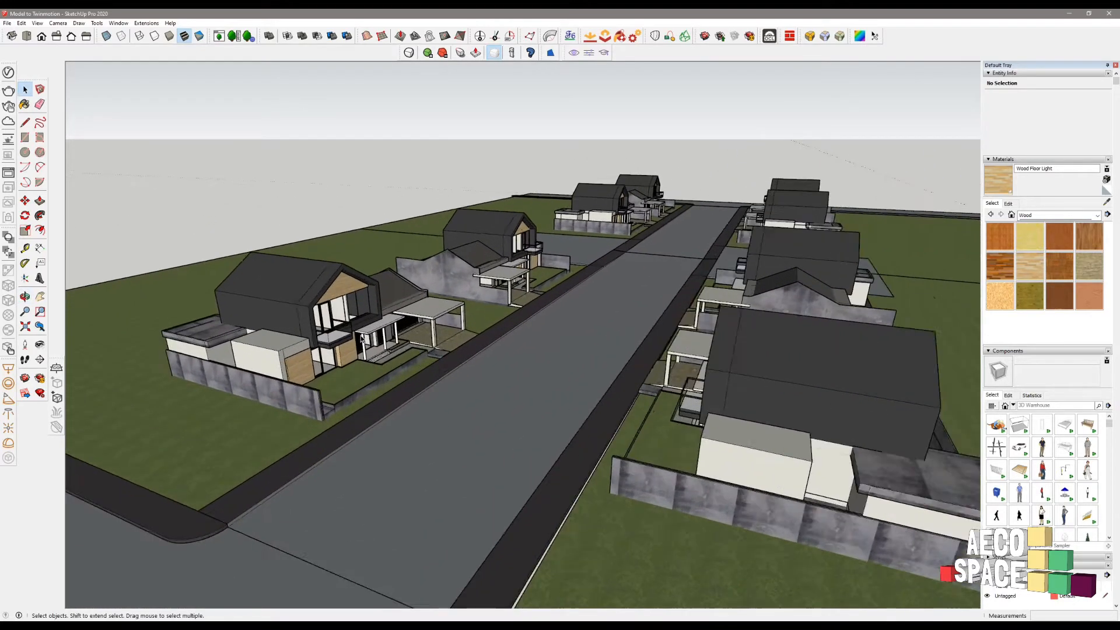
scroll(362, 338, up, 3)
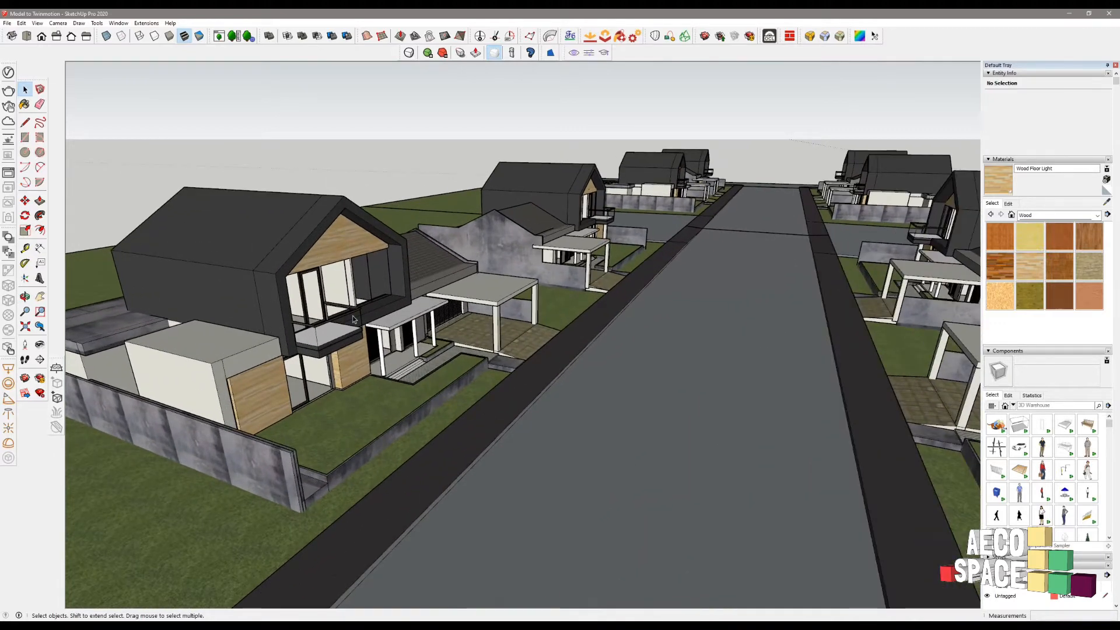
scroll(334, 333, up, 2)
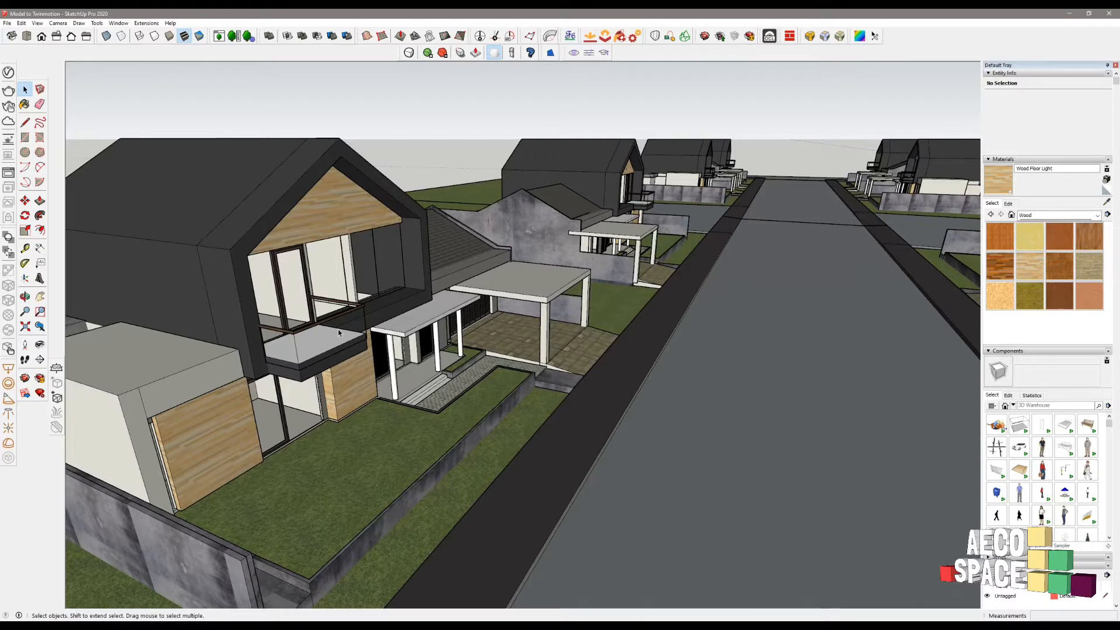
scroll(315, 298, up, 2)
scroll(443, 331, down, 3)
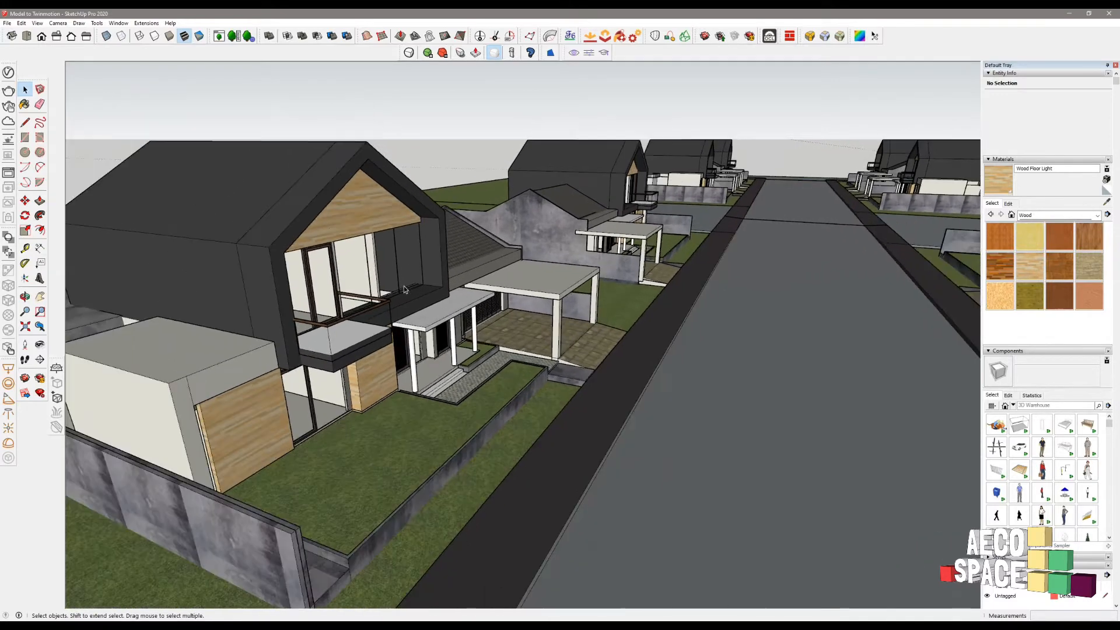
scroll(483, 371, down, 2)
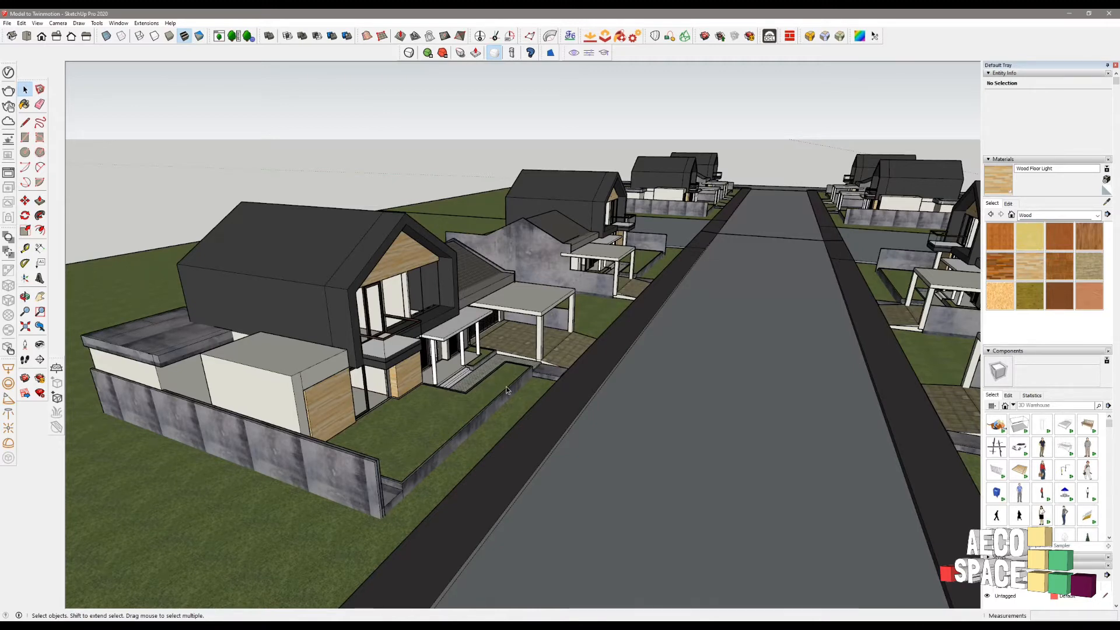
mouse_move(506, 387)
middle_down()
mouse_move(565, 382)
mouse_move(528, 385)
middle_up()
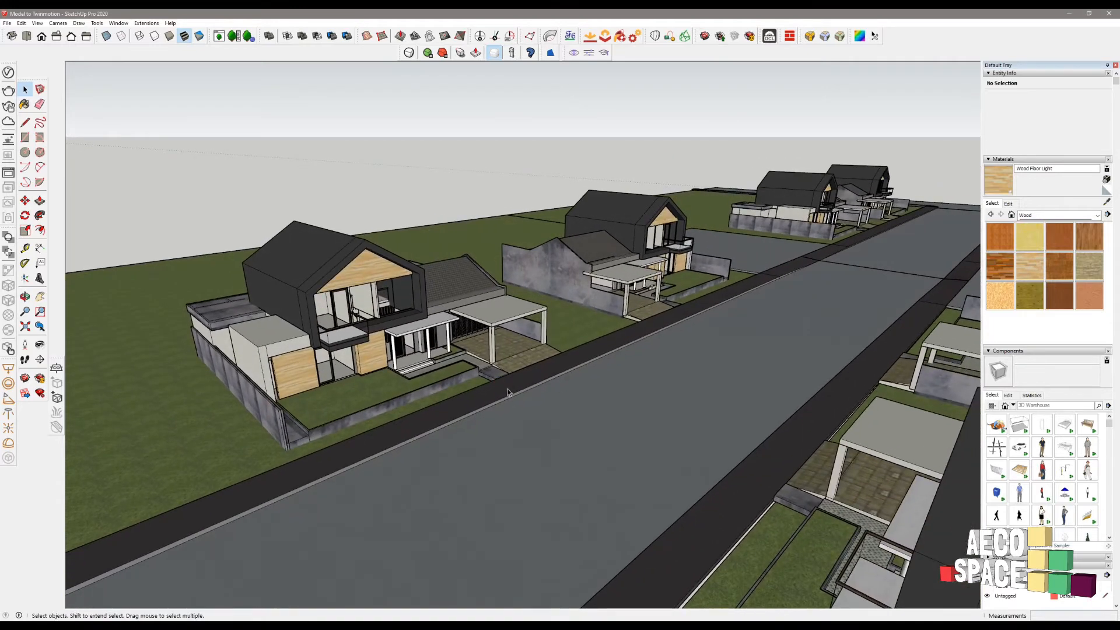
mouse_move(618, 381)
middle_down()
mouse_move(570, 383)
mouse_move(740, 428)
middle_up()
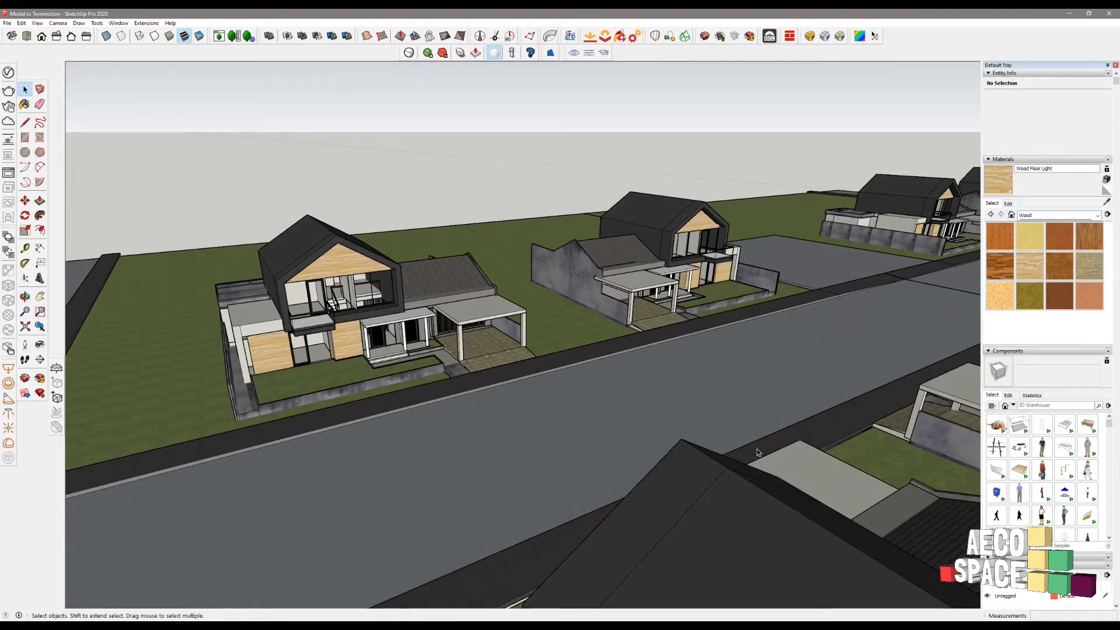
middle_drag(760, 478, 916, 450)
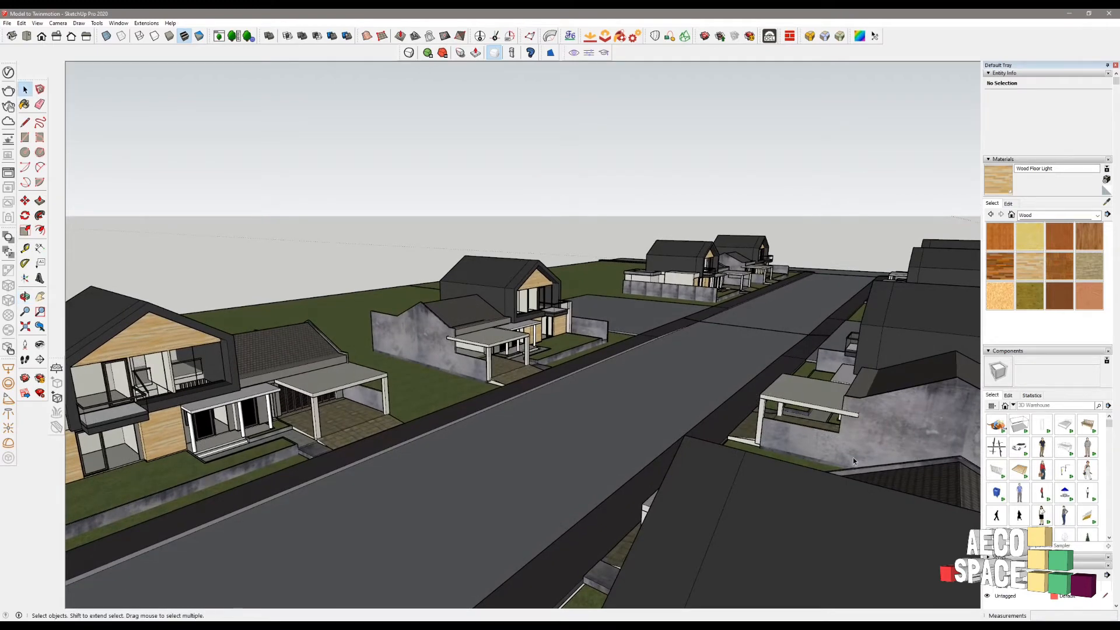
middle_drag(853, 458, 1002, 421)
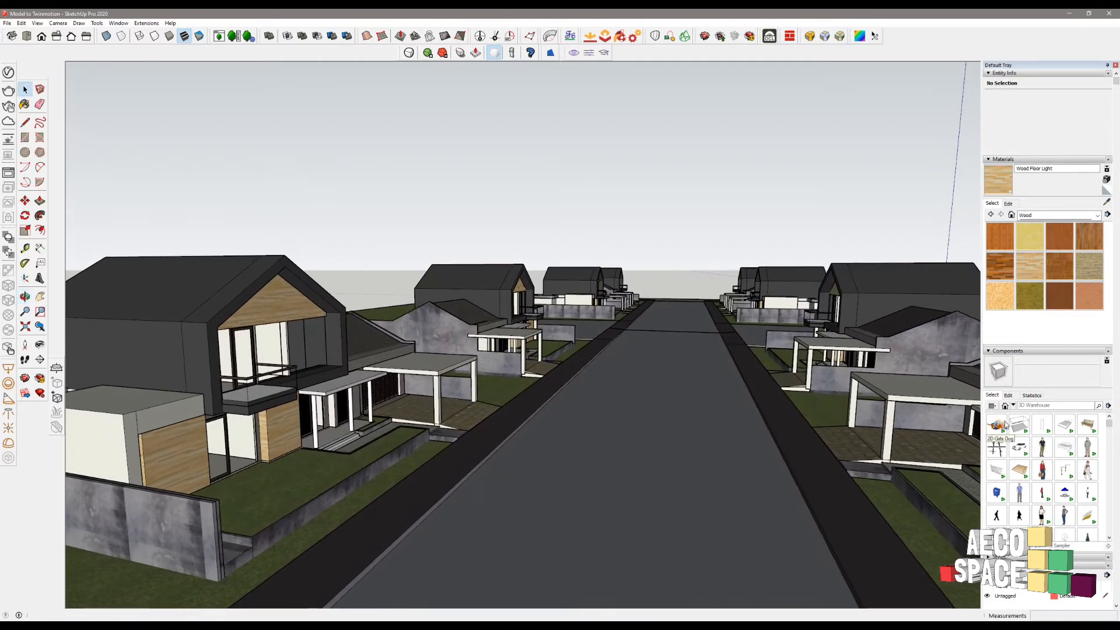
scroll(1005, 424, down, 2)
scroll(992, 403, down, 3)
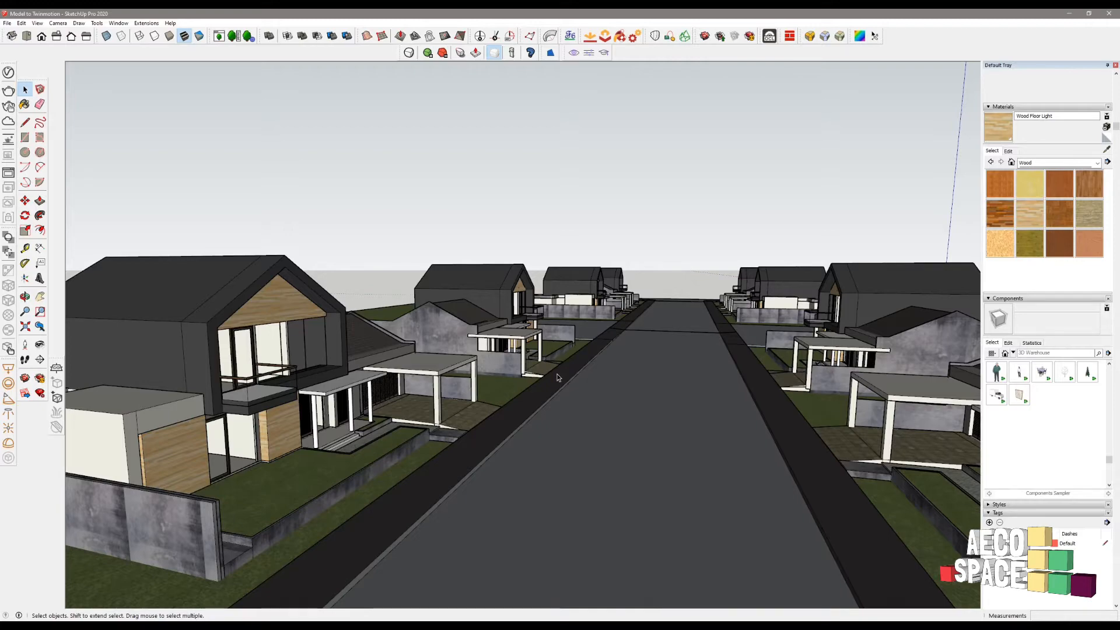
- Float the Twinmotion link toolbar, redock it, and orbit along the street
mouse_move(565, 380)
middle_down()
mouse_move(630, 369)
mouse_move(638, 380)
mouse_move(578, 390)
middle_up()
scroll(629, 376, down, 3)
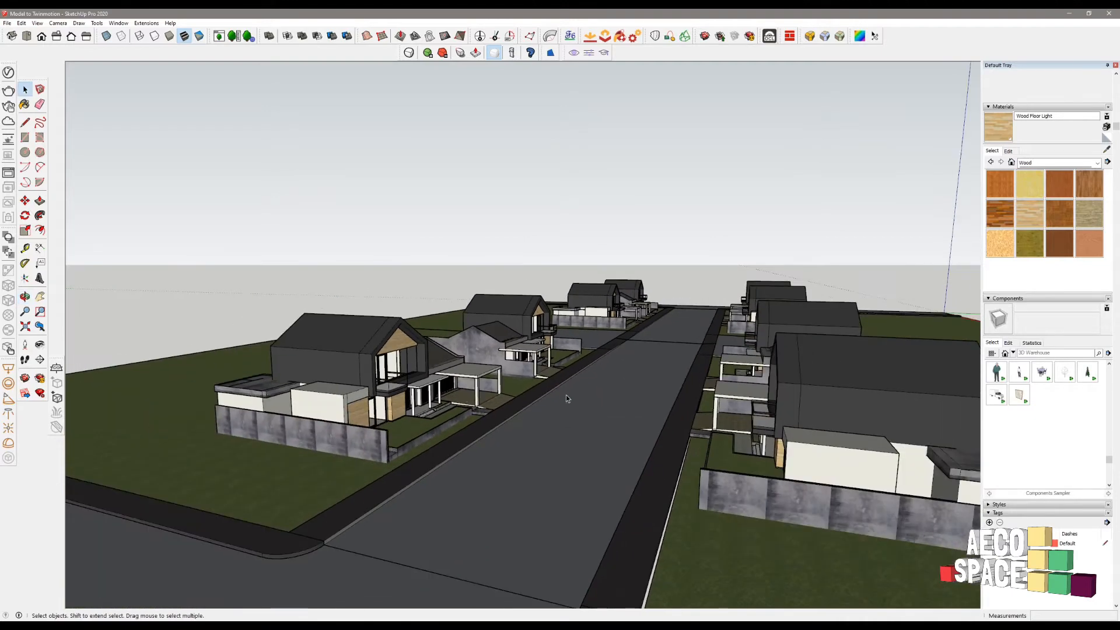
scroll(554, 388, up, 3)
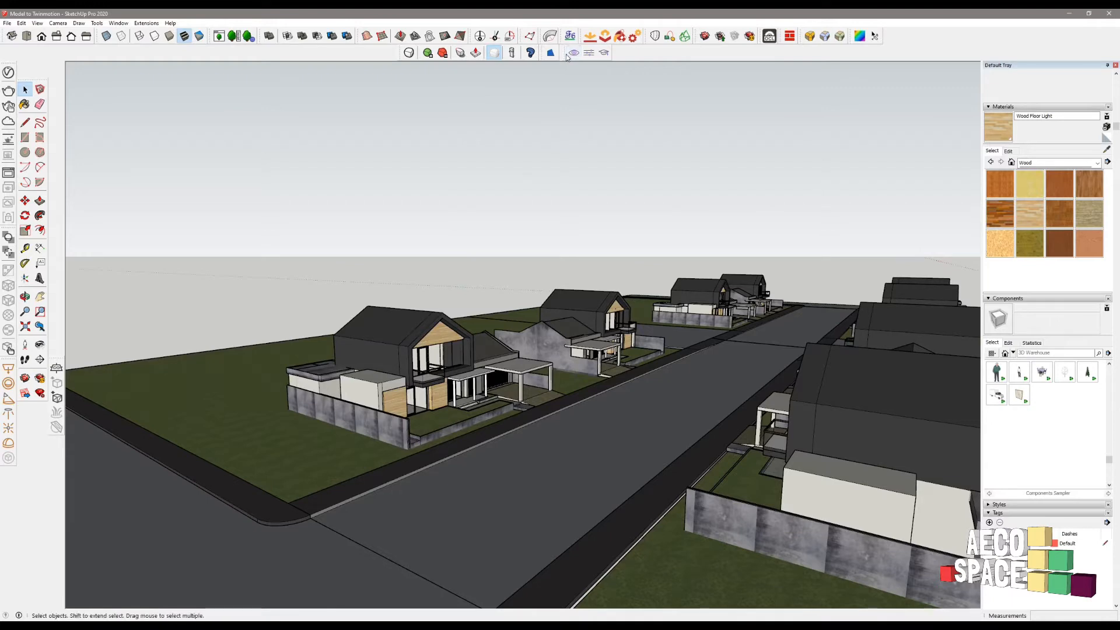
drag(565, 55, 582, 136)
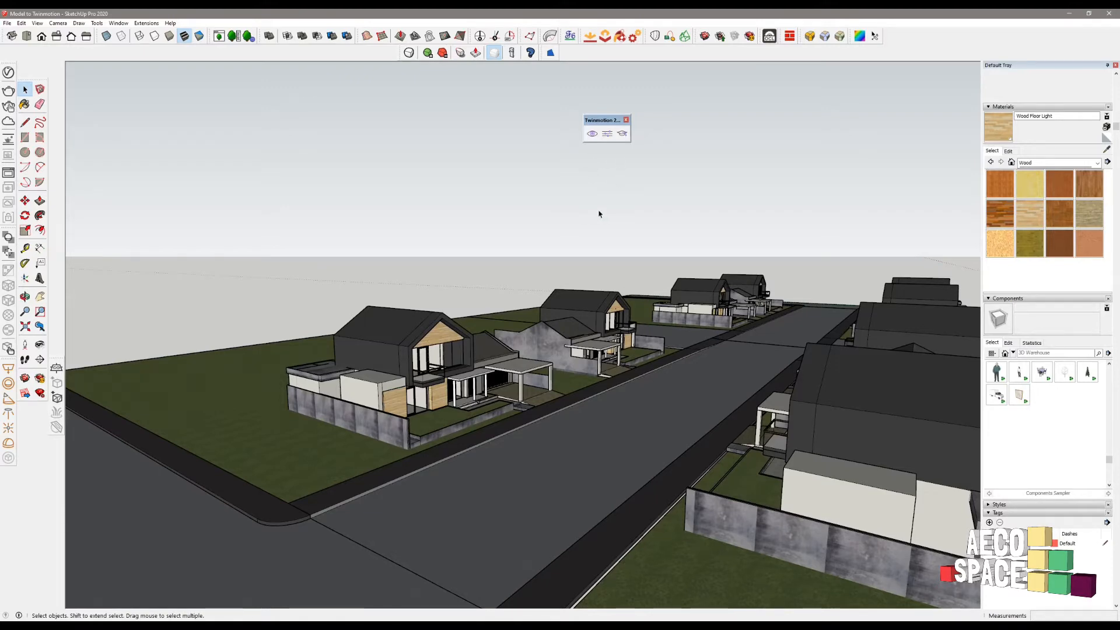
drag(599, 120, 581, 52)
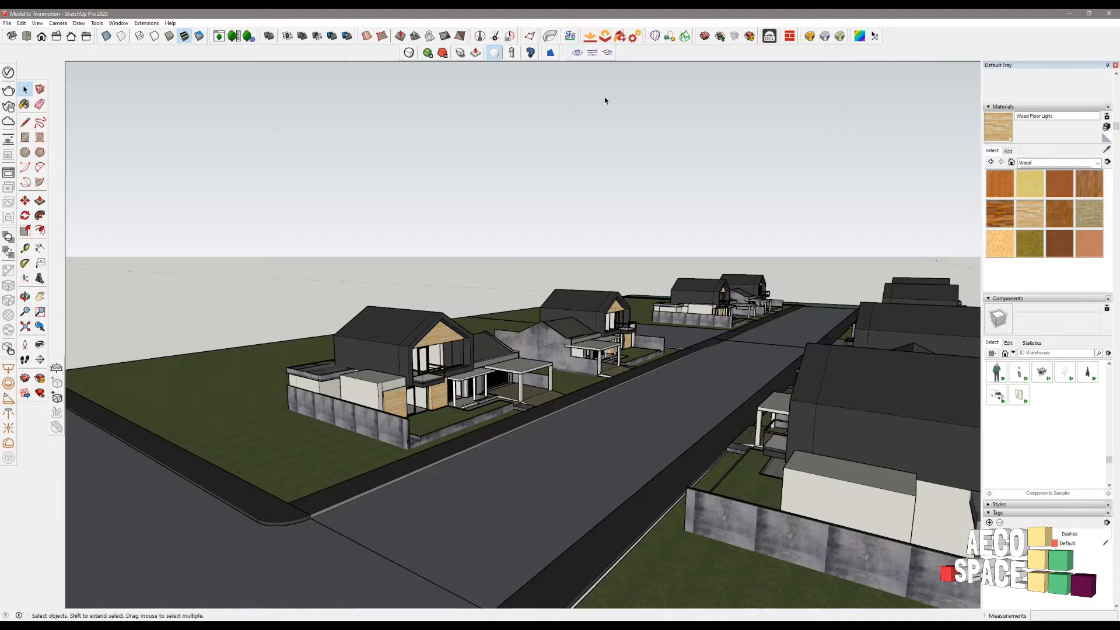
middle_drag(515, 245, 722, 328)
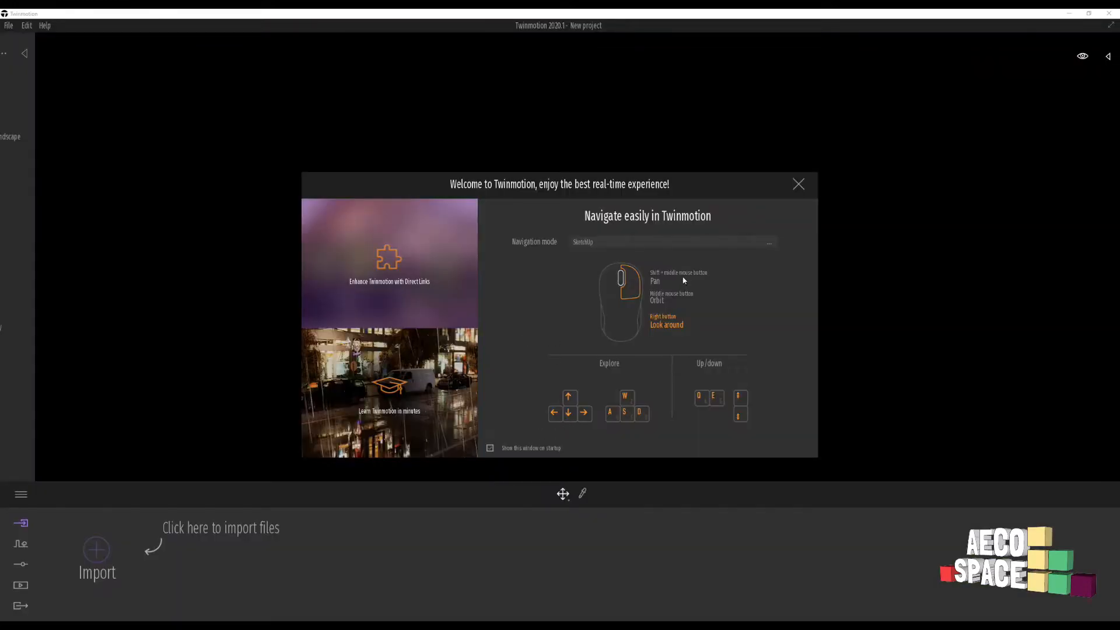
- Keep SketchUp as the navigation mode and dismiss the welcome window
click(615, 245)
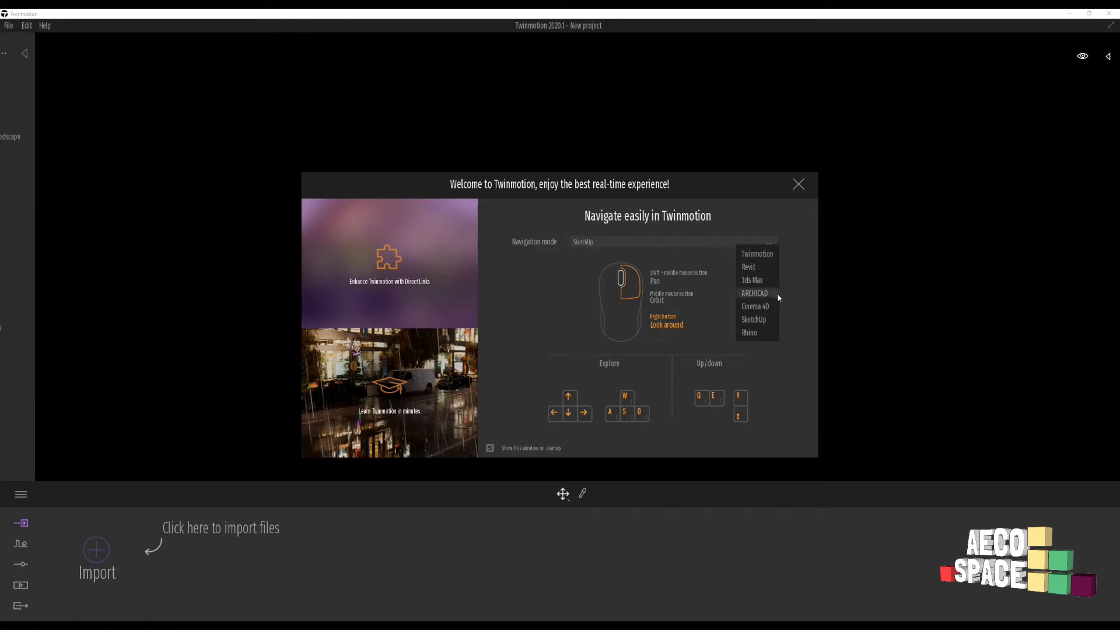
click(759, 320)
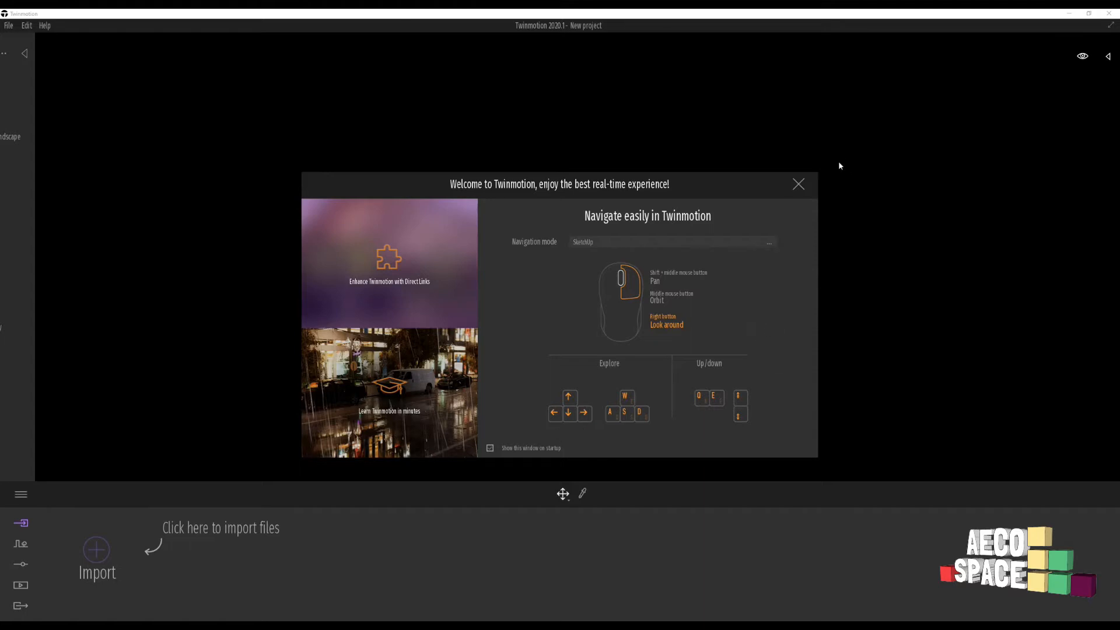
click(799, 185)
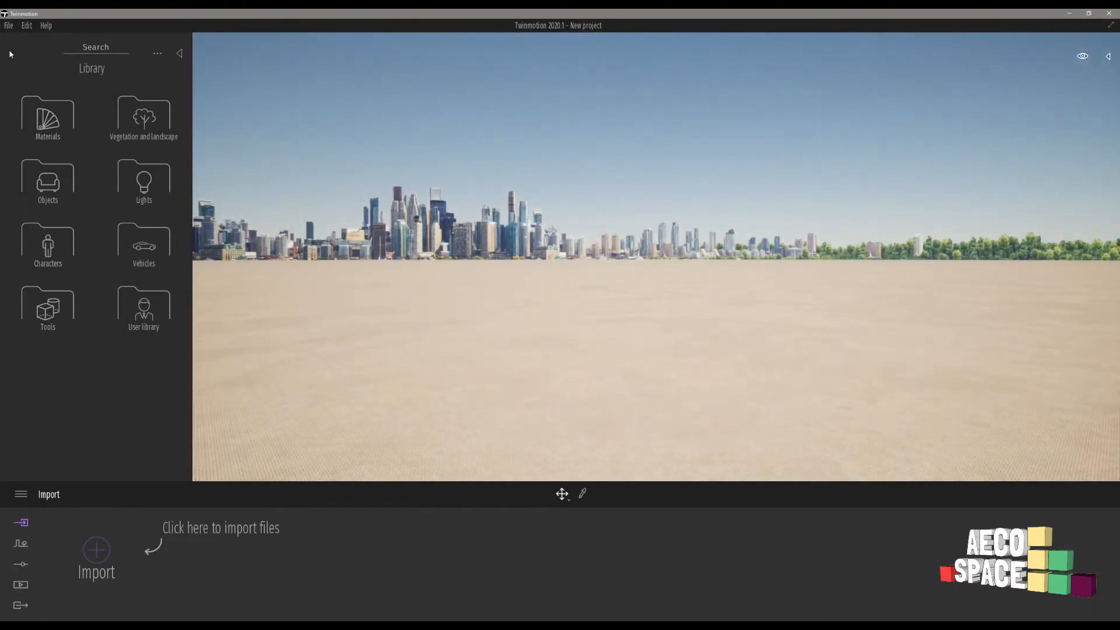
- Start a geometry import with Collapse set to Keep hierarchy, then browse for the file
click(9, 27)
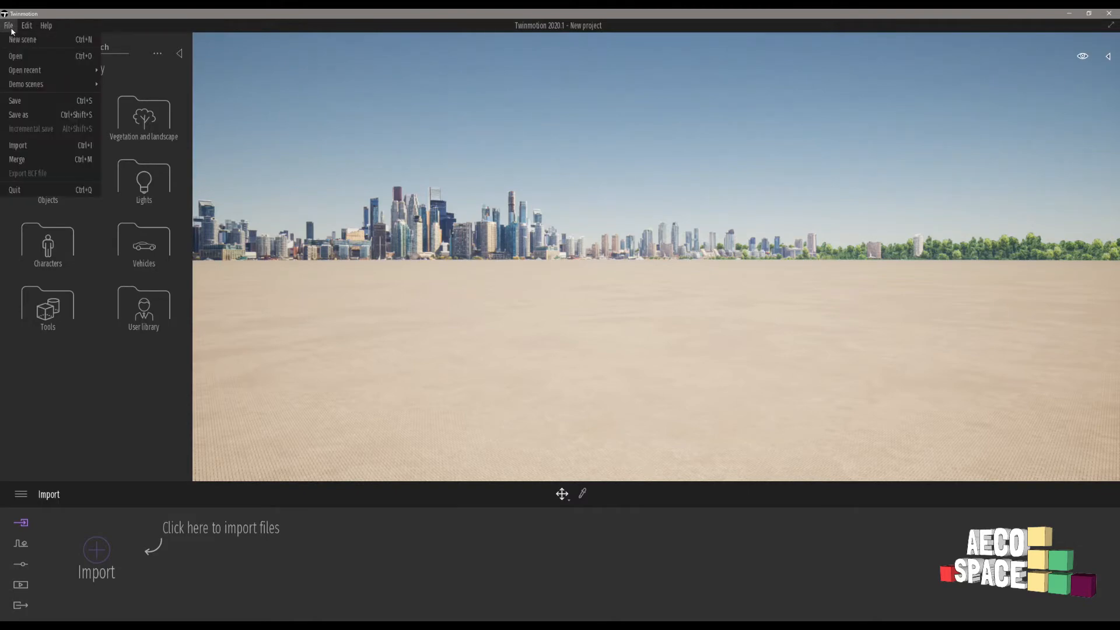
mouse_move(41, 27)
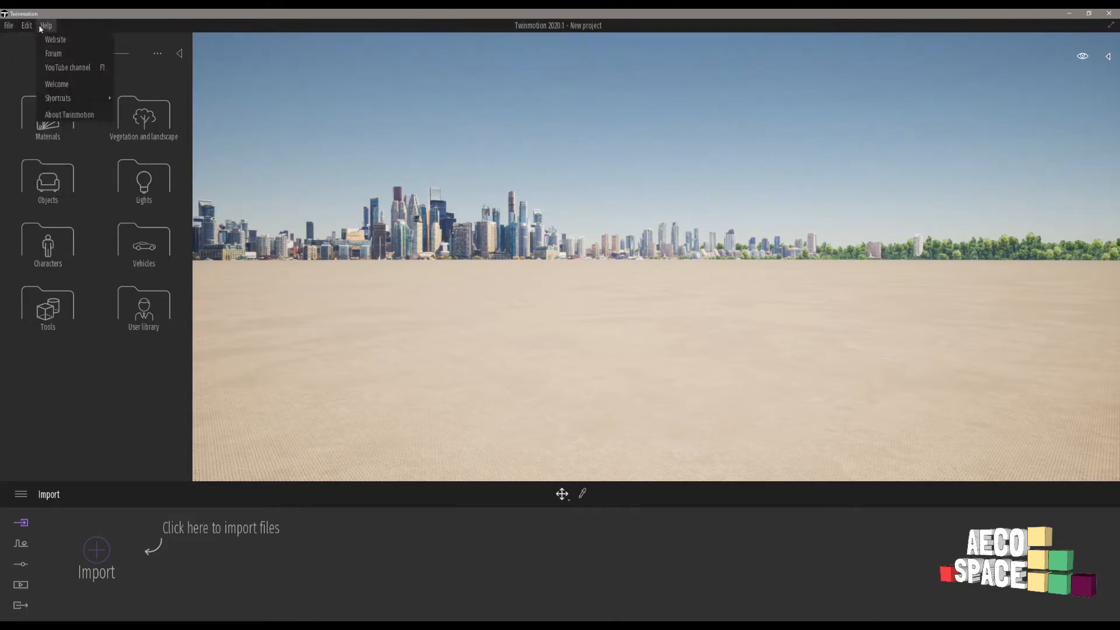
click(9, 25)
click(8, 26)
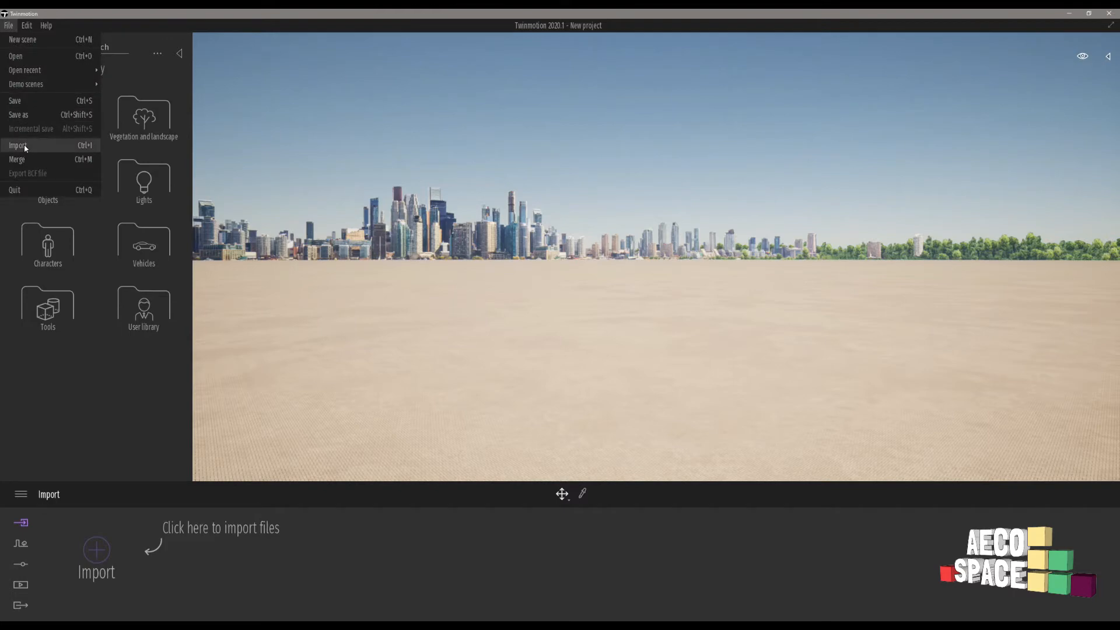
click(24, 144)
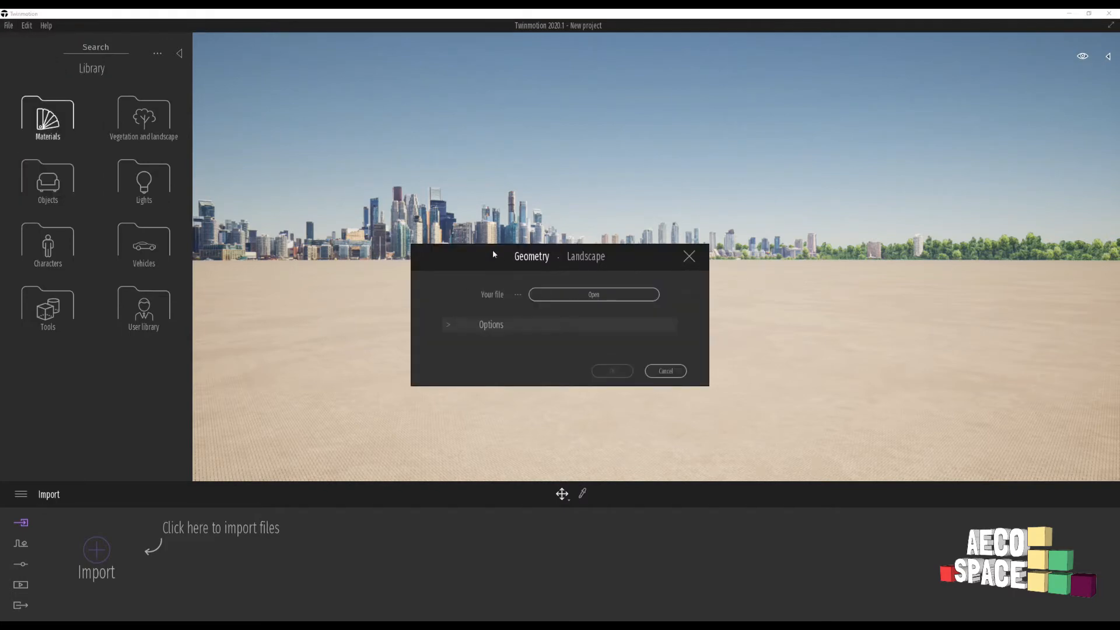
drag(493, 251, 515, 207)
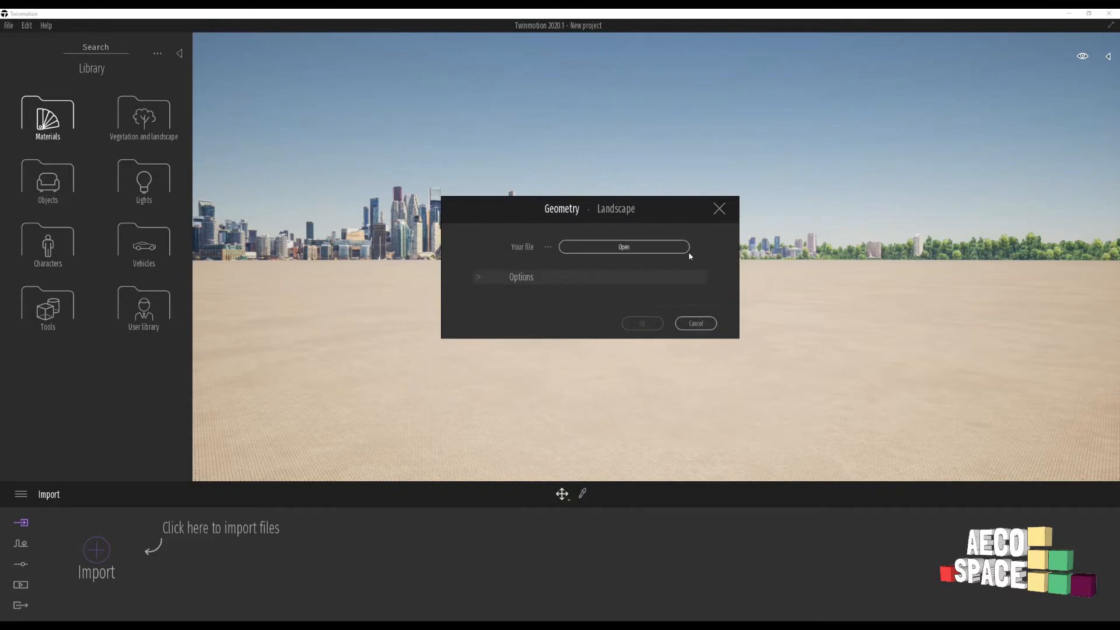
click(513, 280)
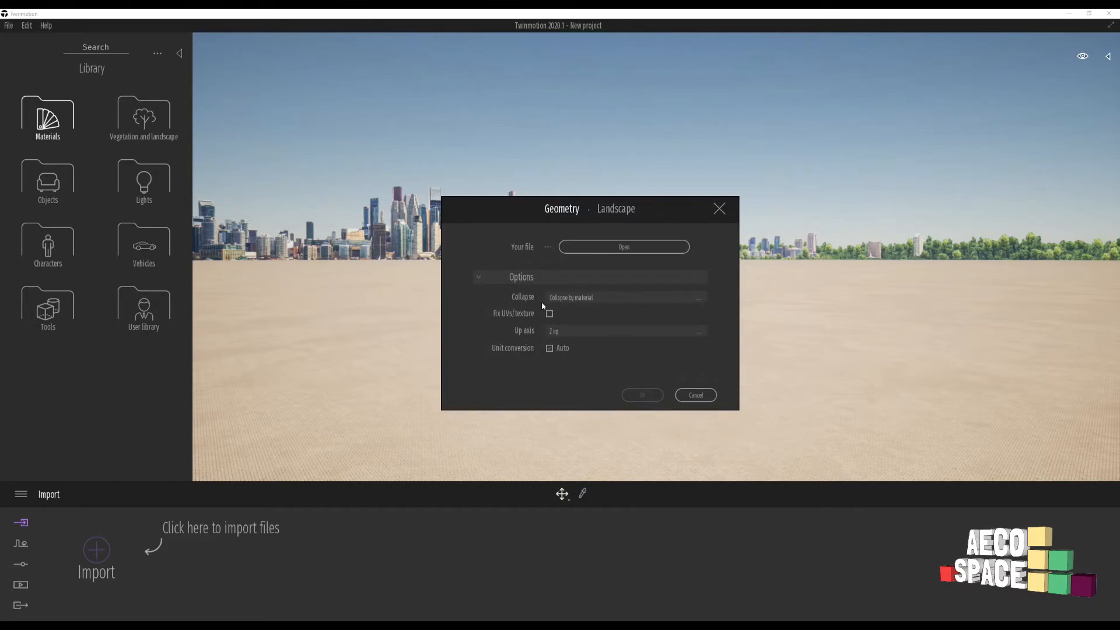
click(562, 299)
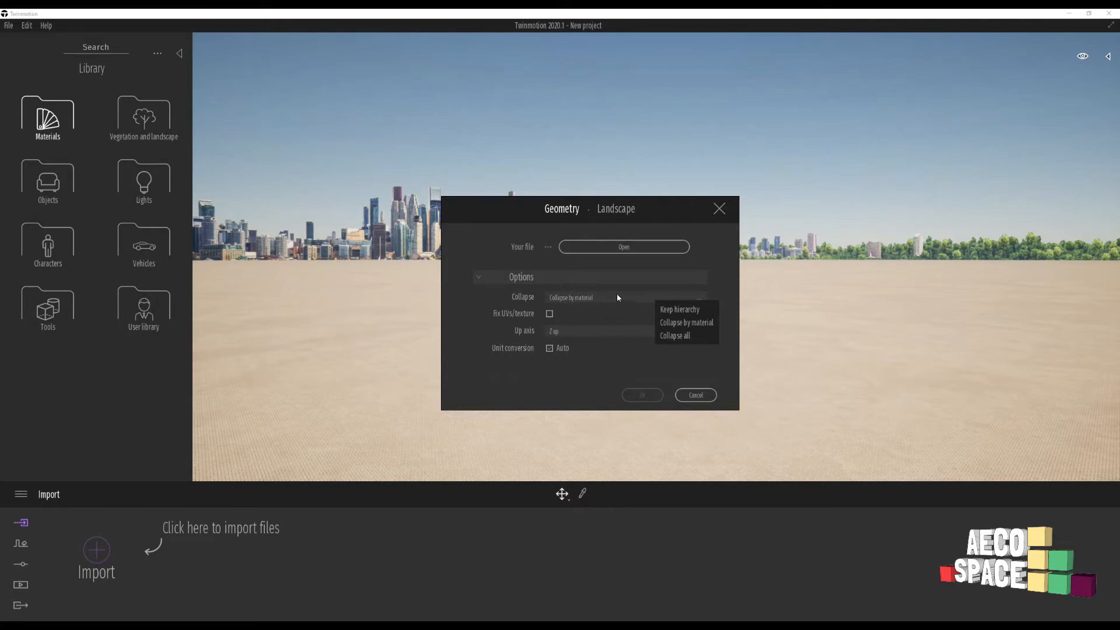
click(681, 310)
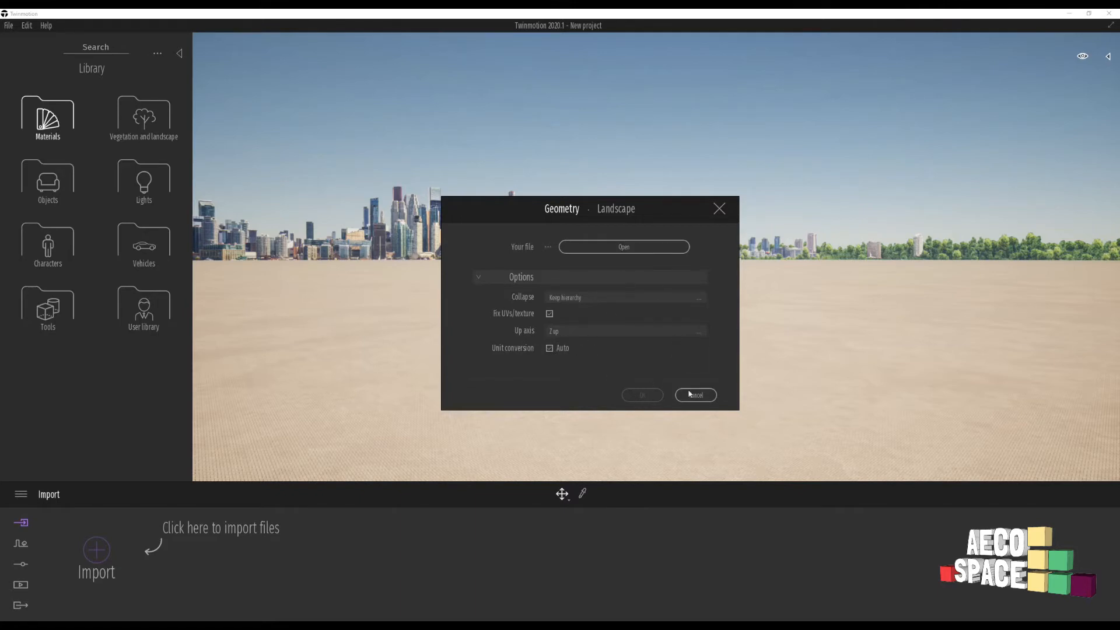
click(617, 246)
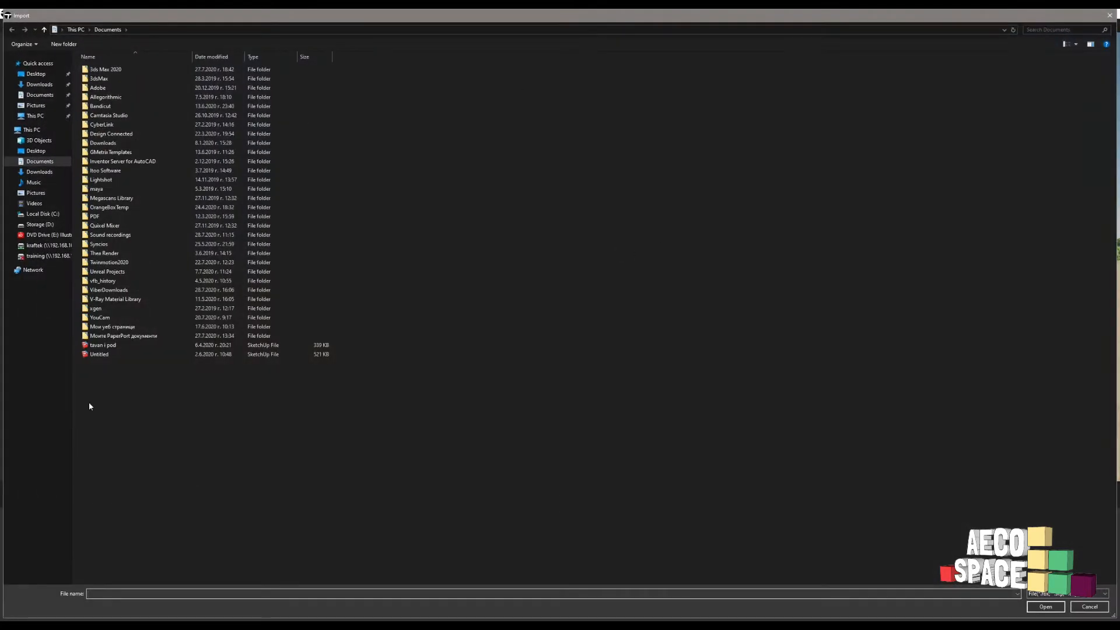
- Import 'Model to Twinmotion' from Desktop > Project Tw, confirming the Geometry dialog
click(37, 75)
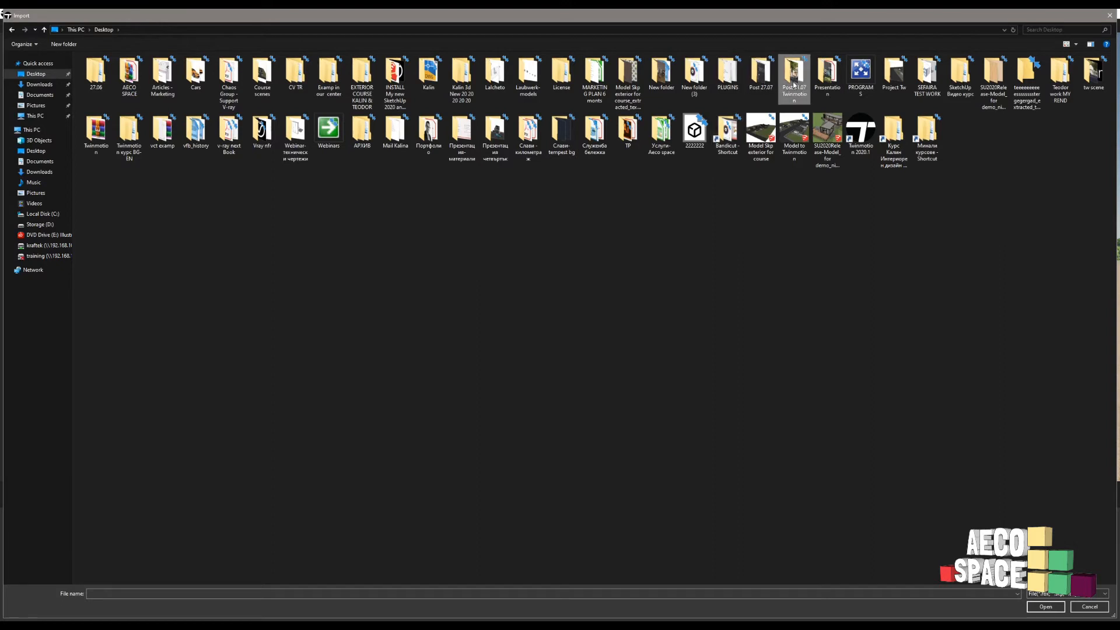
double_click(893, 73)
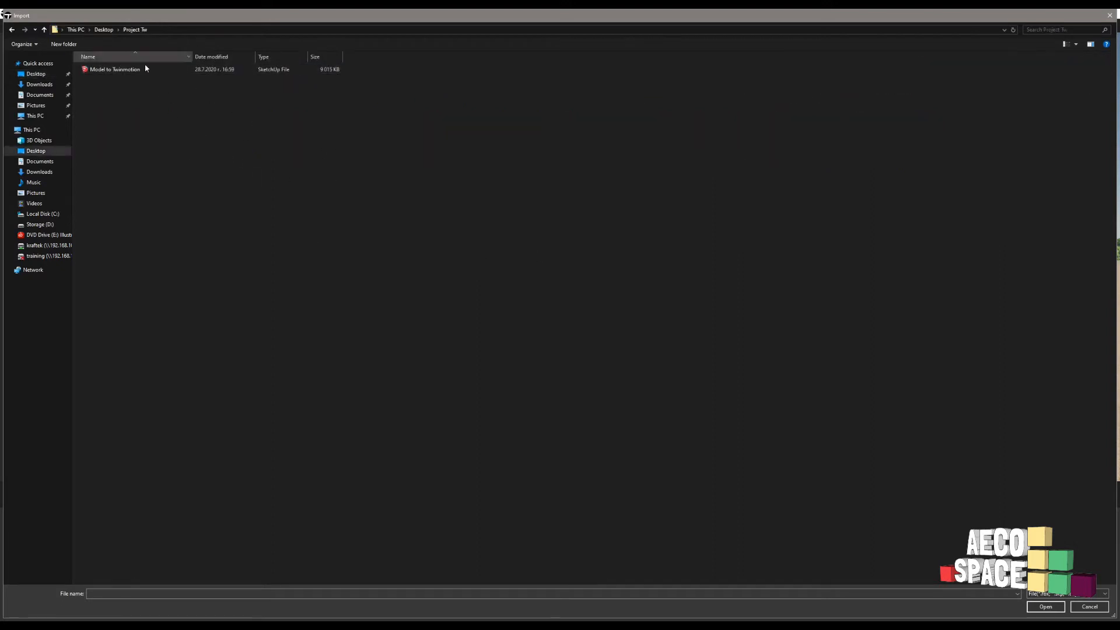
click(121, 70)
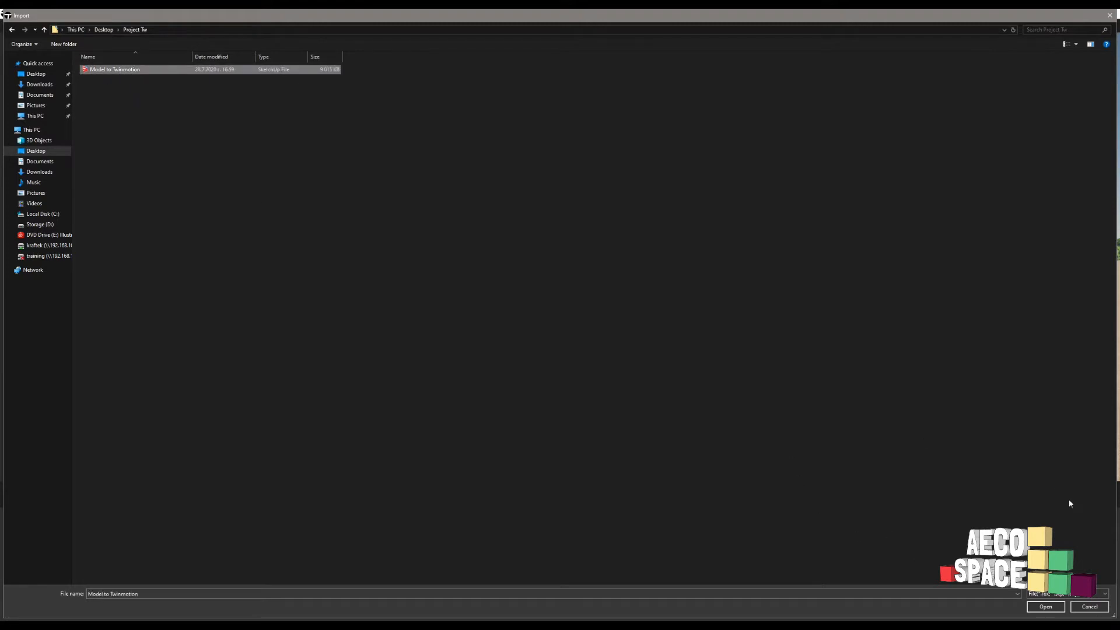
click(1046, 606)
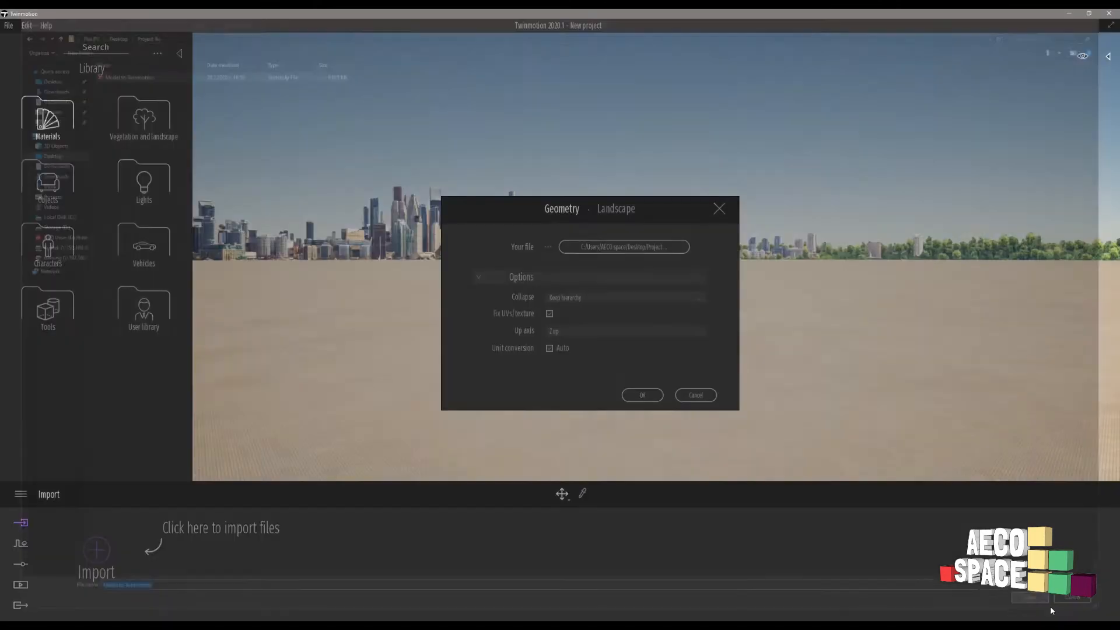
click(635, 396)
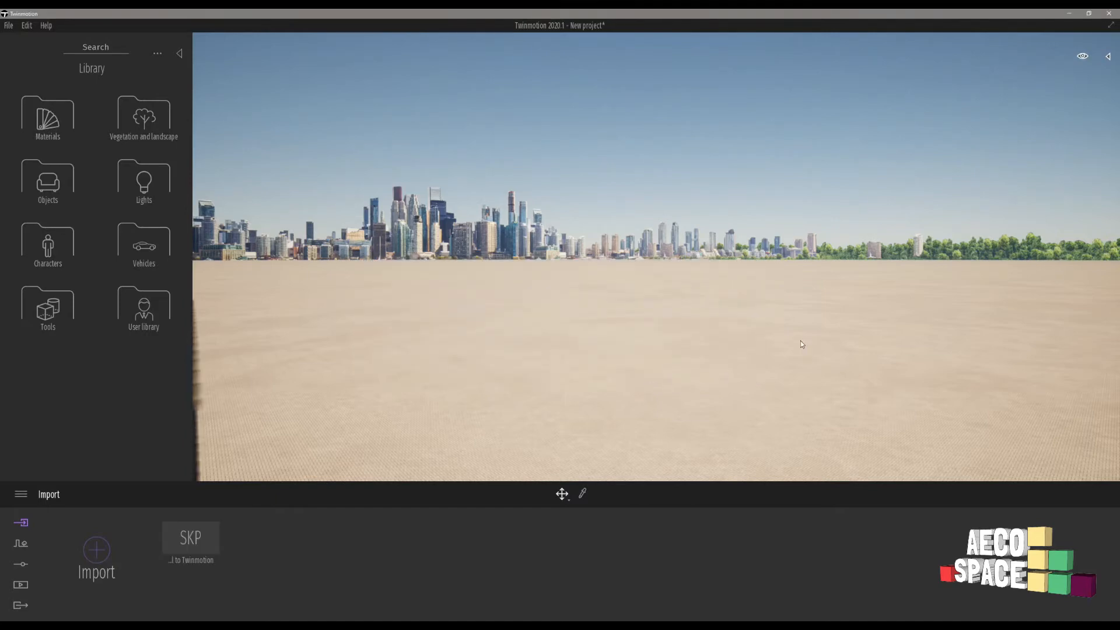
- Fly the camera up to the imported houses and on down the street
right_drag(801, 341, 508, 343)
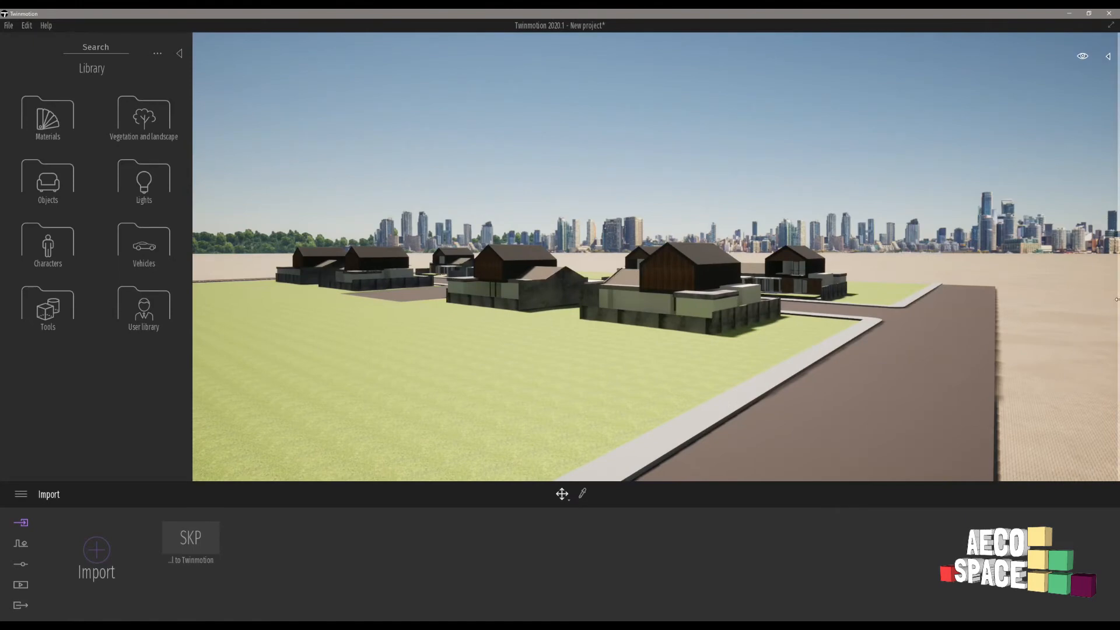
key(w)
key(w)
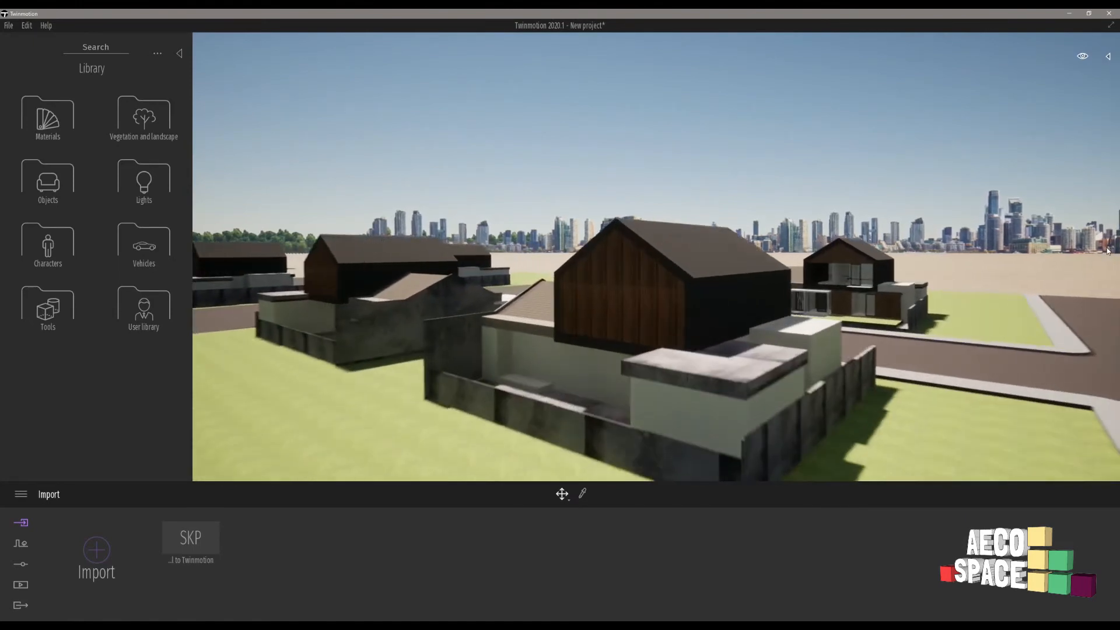
key(w)
right_drag(729, 271, 758, 268)
key(s)
key(d)
key(w)
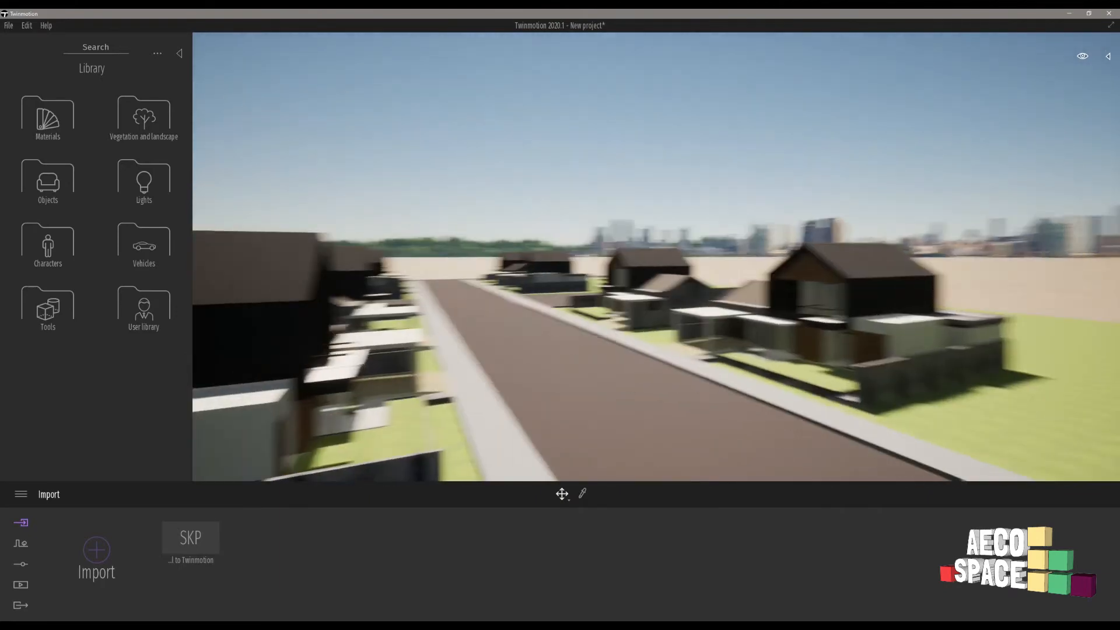
key(w)
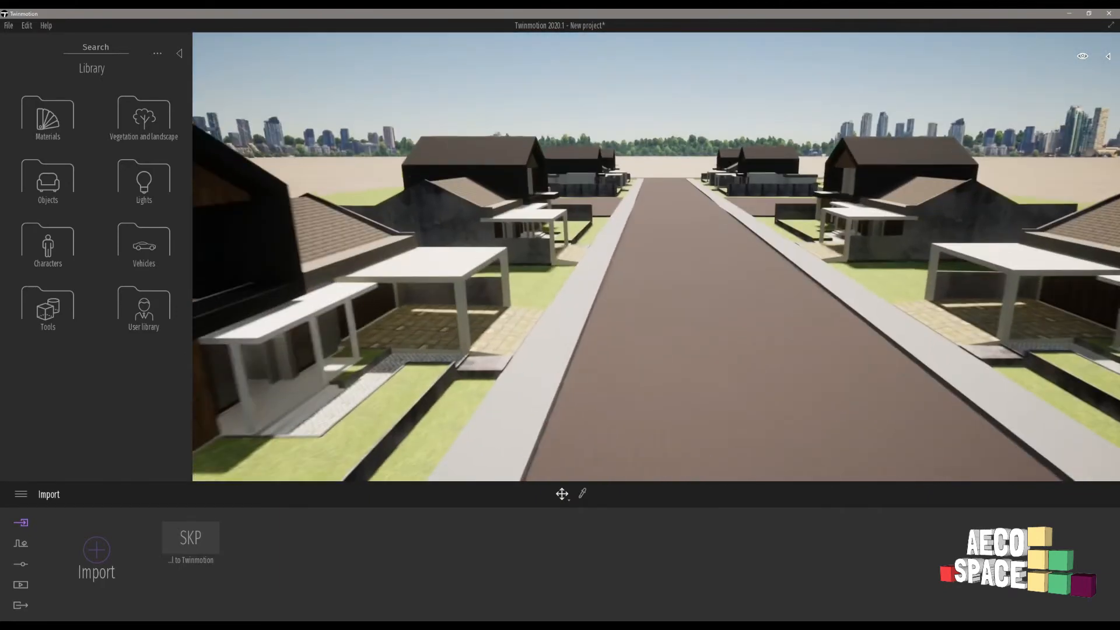
key(w)
right_drag(656, 257, 691, 207)
key(w)
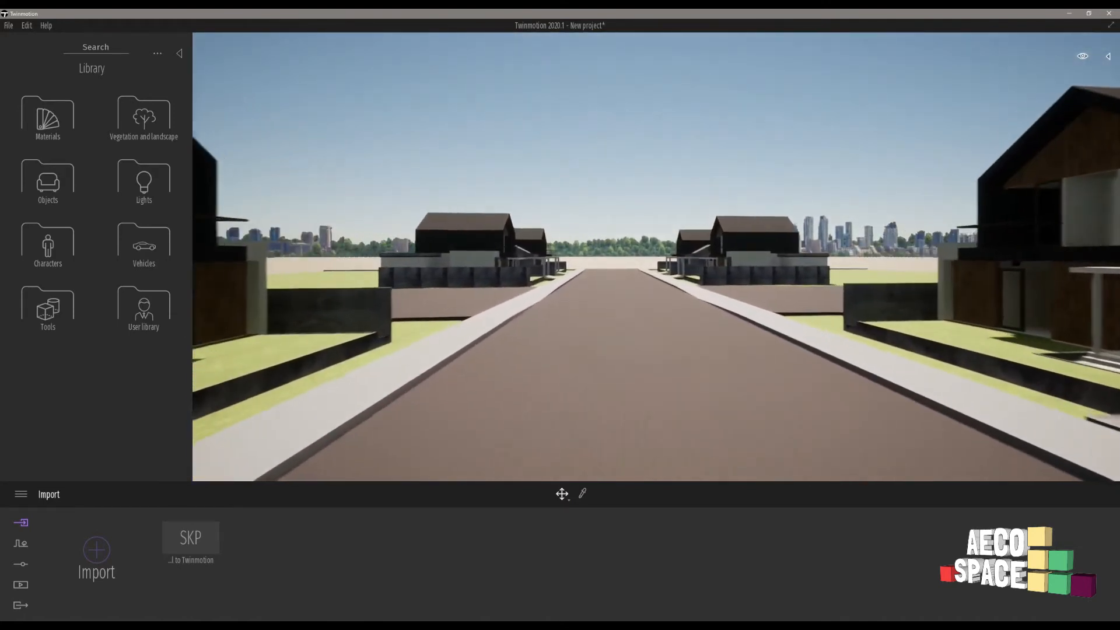
key(w)
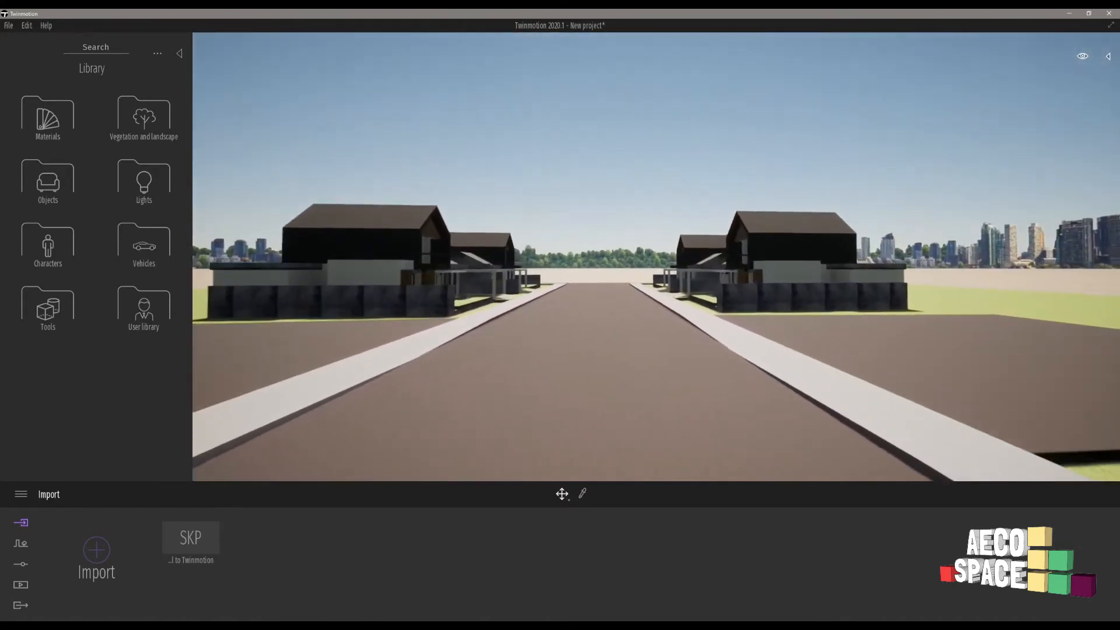
- Swing the view across the street, adjust camera height, and look down over the whole housing layout
right_drag(815, 270, 700, 271)
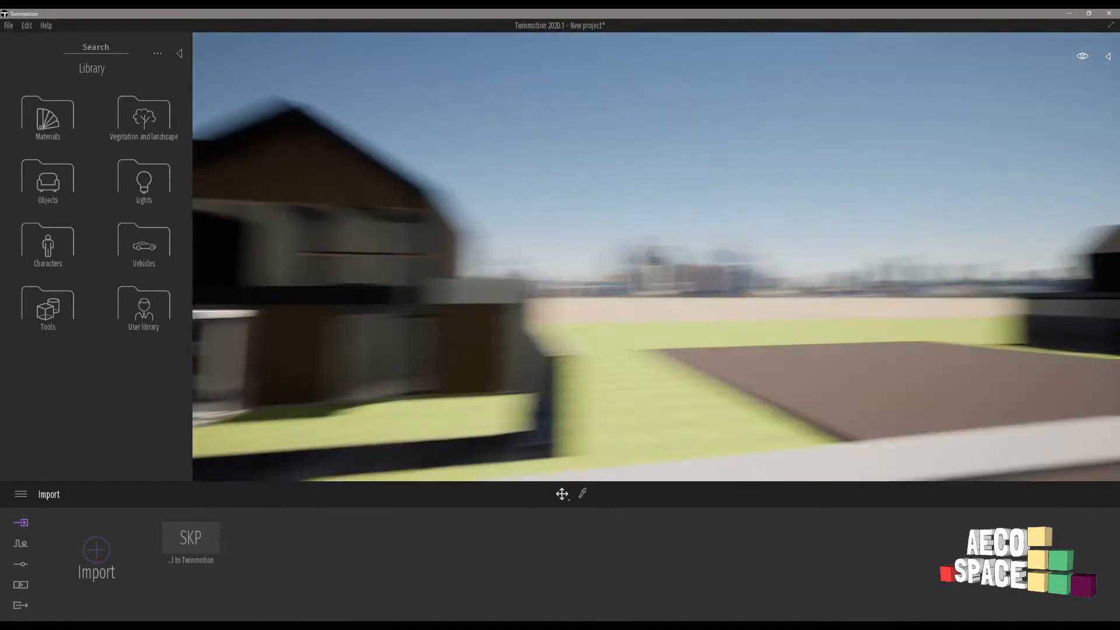
right_drag(815, 270, 671, 270)
right_drag(910, 224, 997, 236)
key(a)
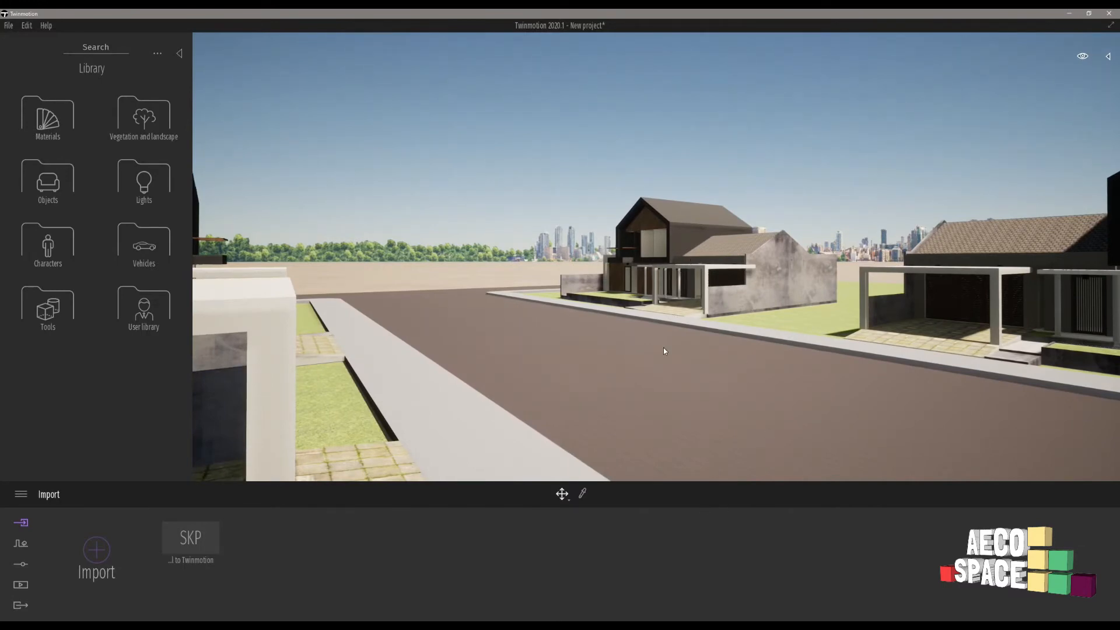
key(q)
key(e)
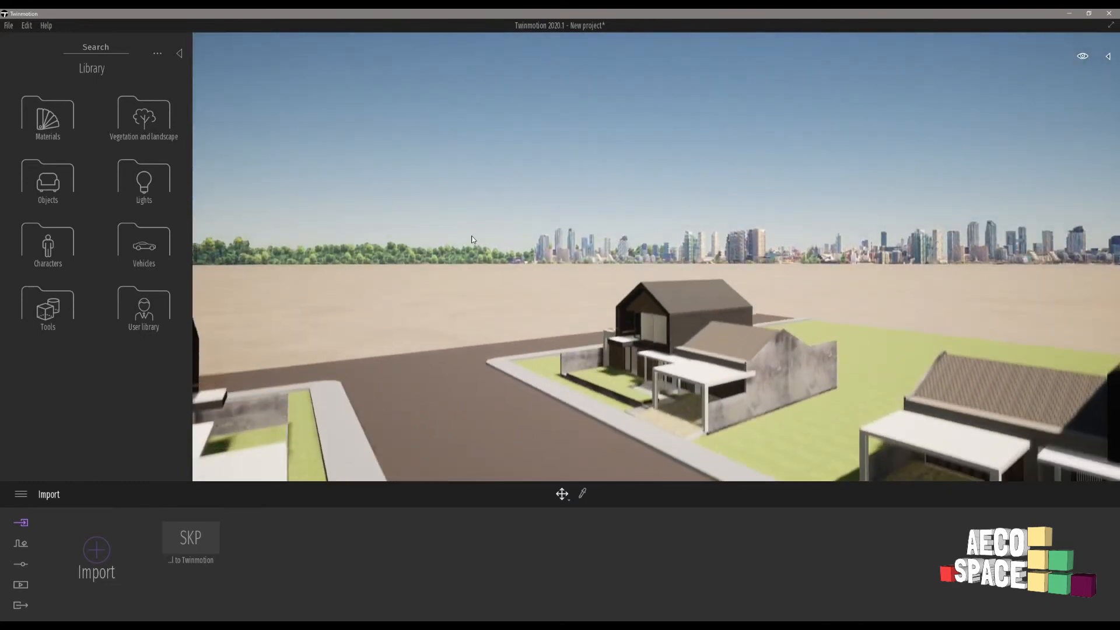
right_drag(669, 349, 1070, 406)
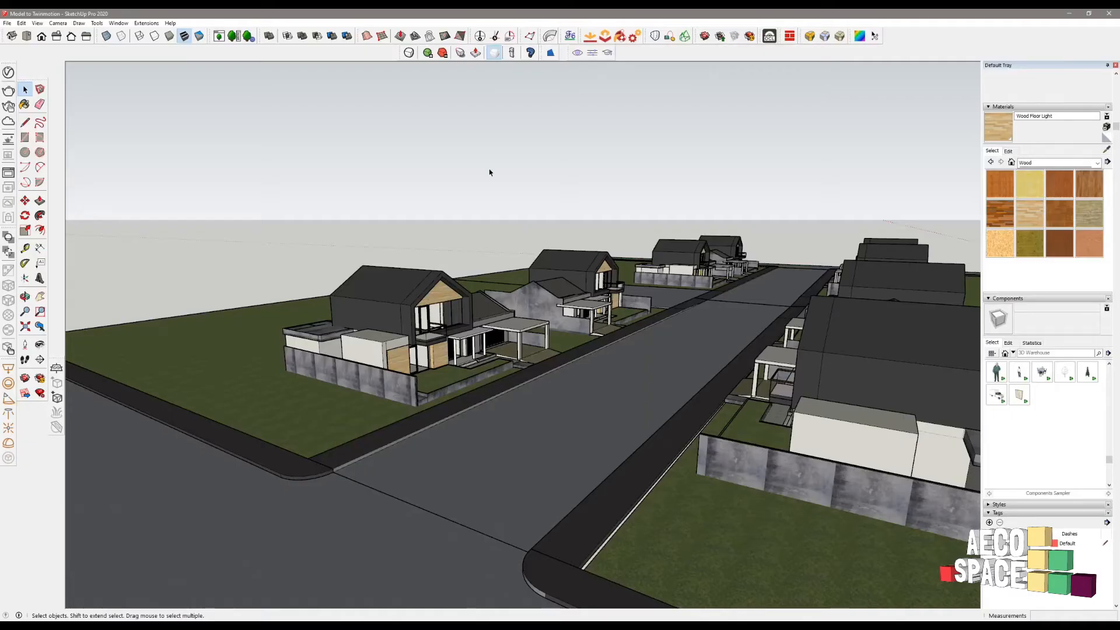
scroll(490, 173, down, 3)
mouse_move(490, 172)
middle_down()
mouse_move(471, 268)
mouse_move(511, 313)
middle_up()
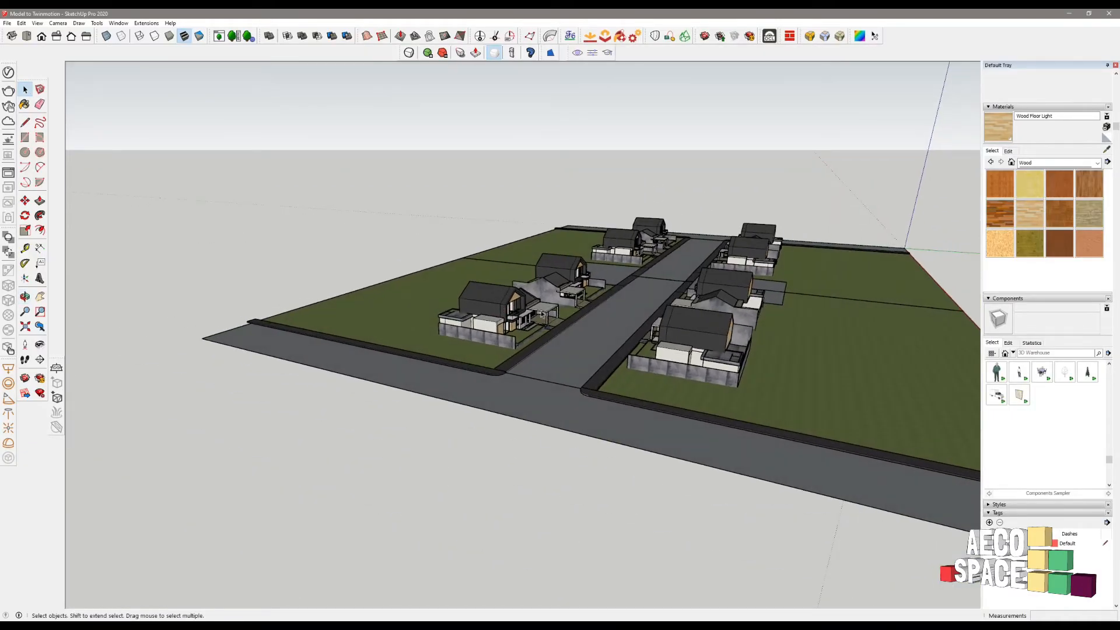
- Draw a rectangle on the road and push-pull it up into a box
scroll(662, 274, up, 5)
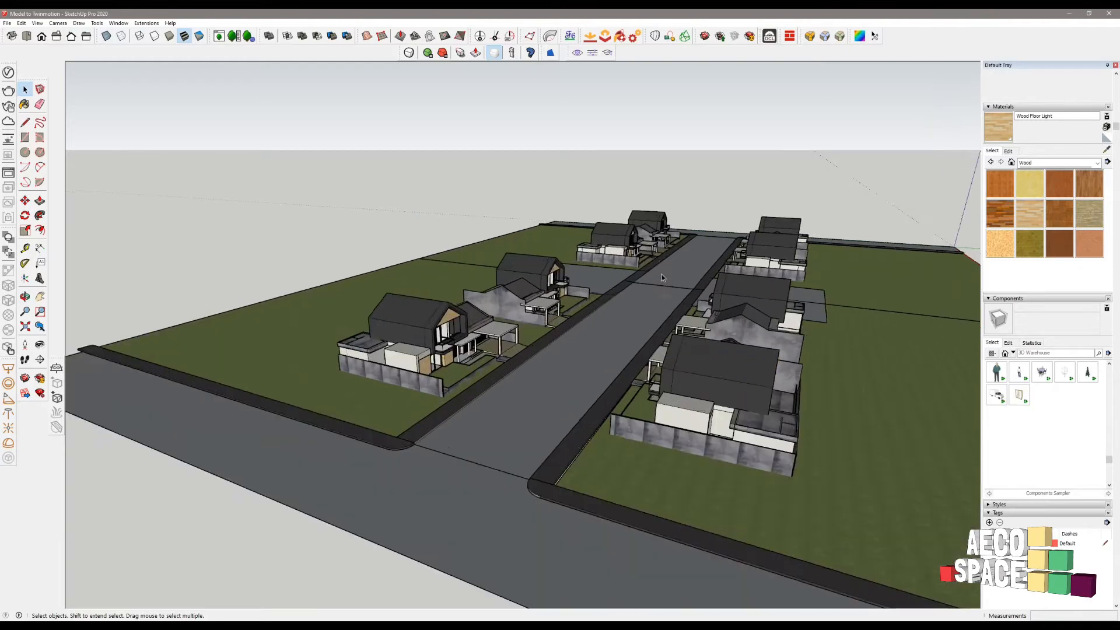
key(r)
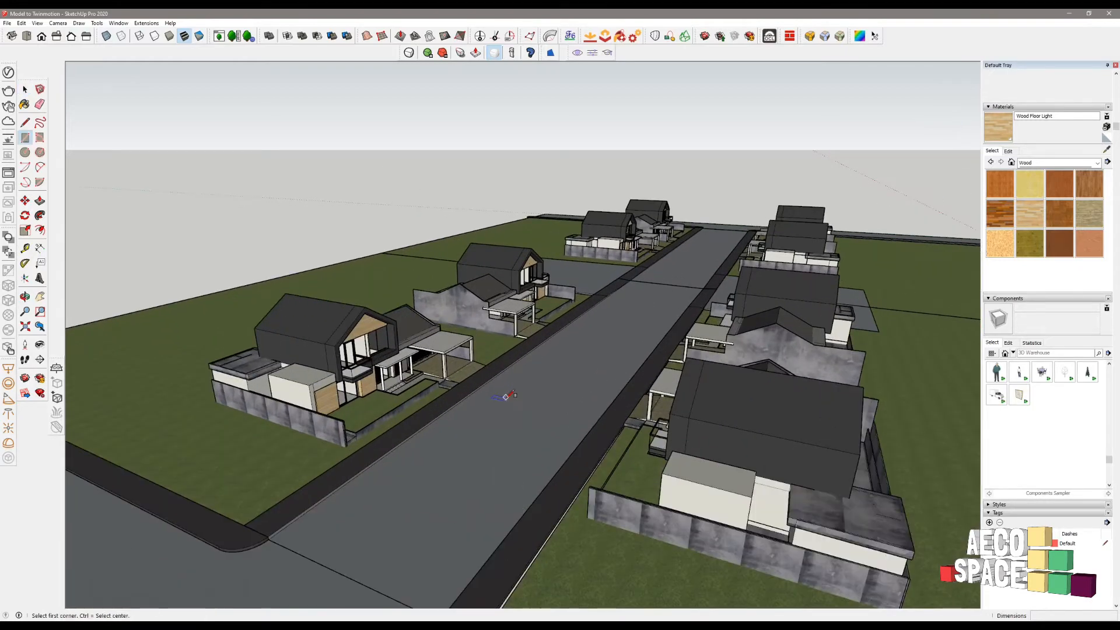
click(508, 397)
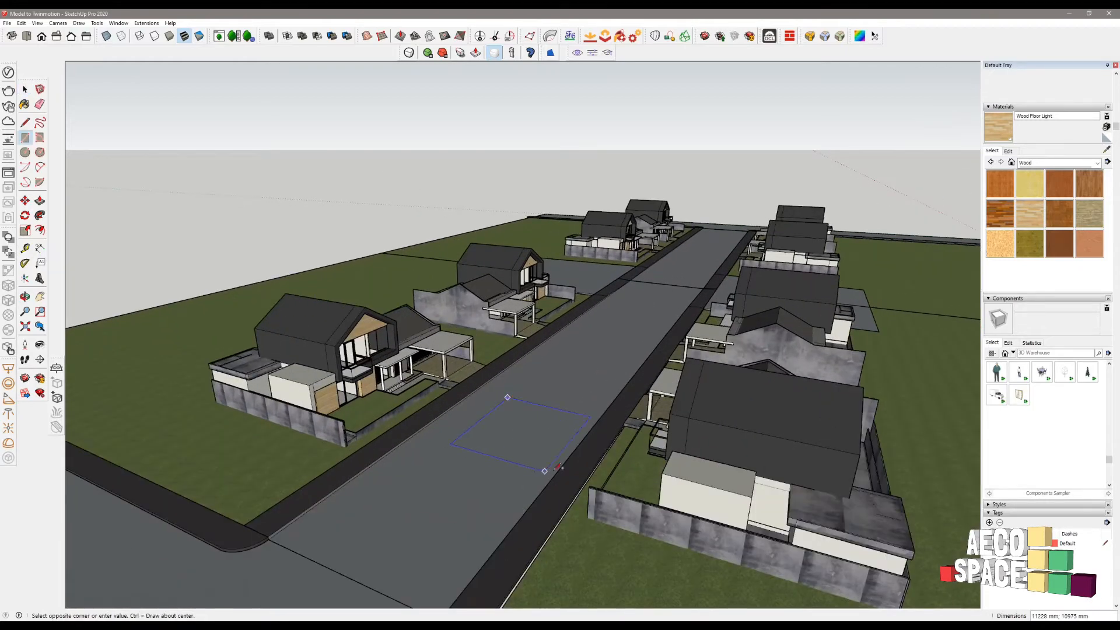
click(551, 469)
key(space)
key(p)
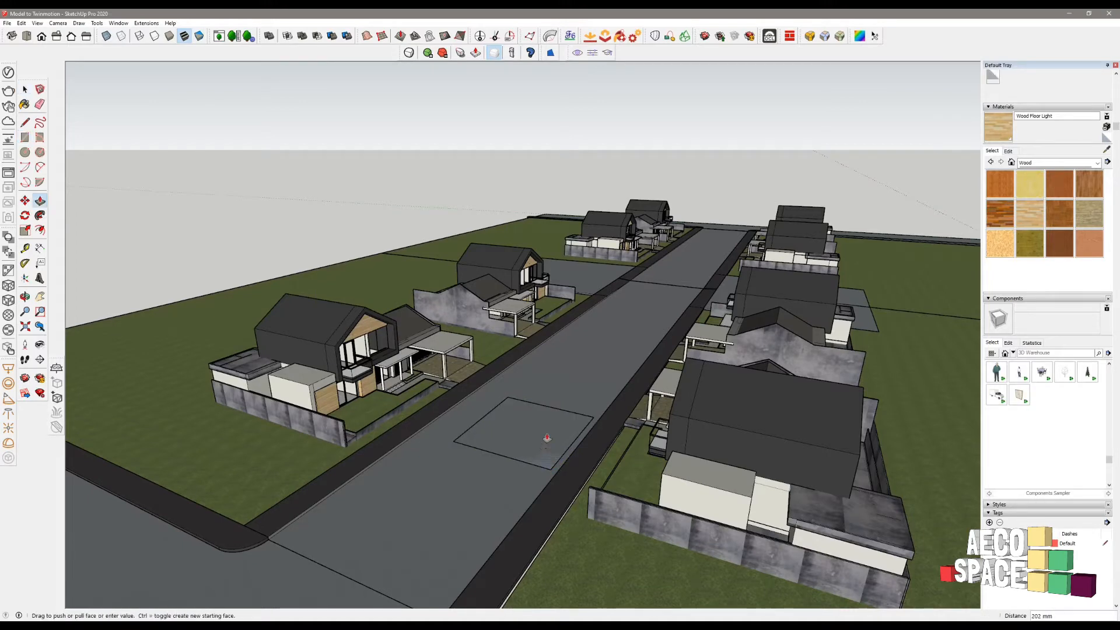
click(549, 440)
click(549, 386)
key(space)
- Group the box and paint it with the Wood Board Cork material
triple_click(547, 401)
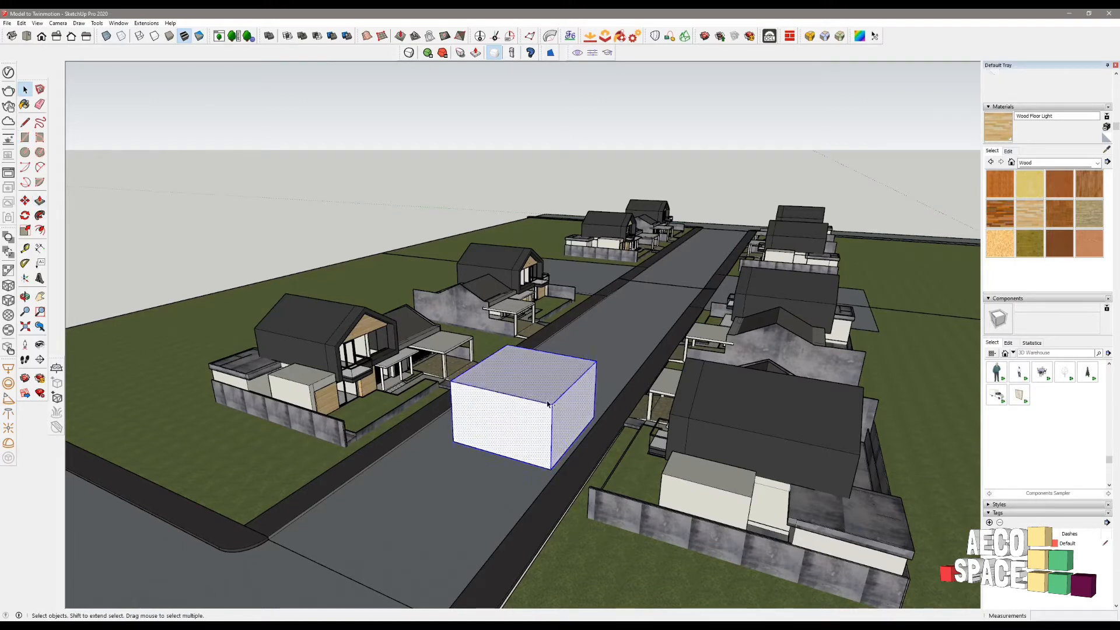
key(g)
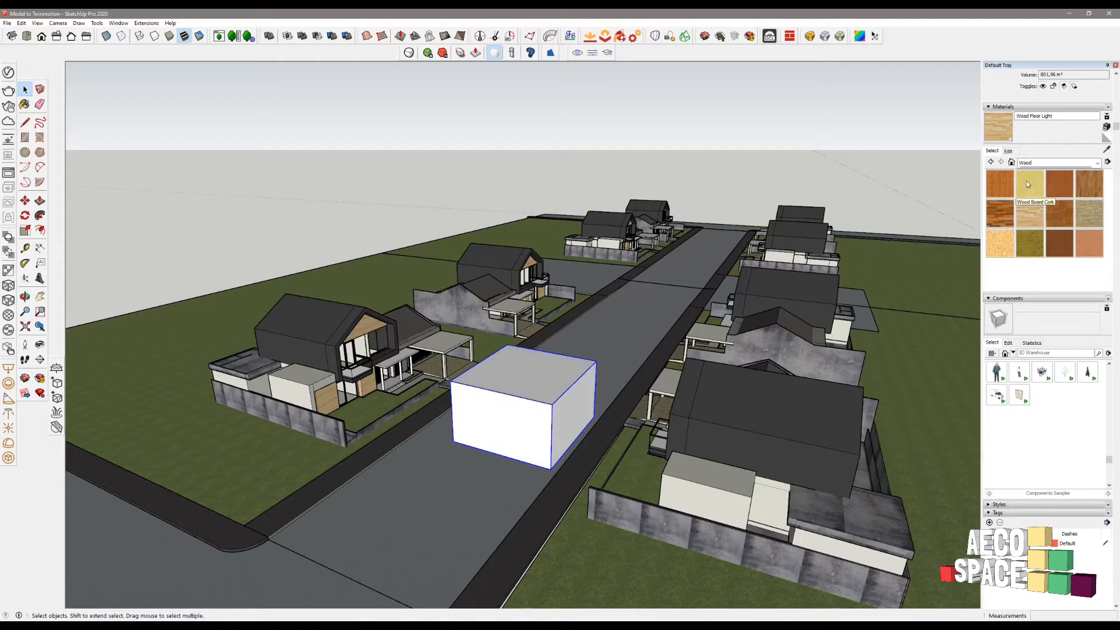
click(1027, 180)
click(532, 388)
key(o)
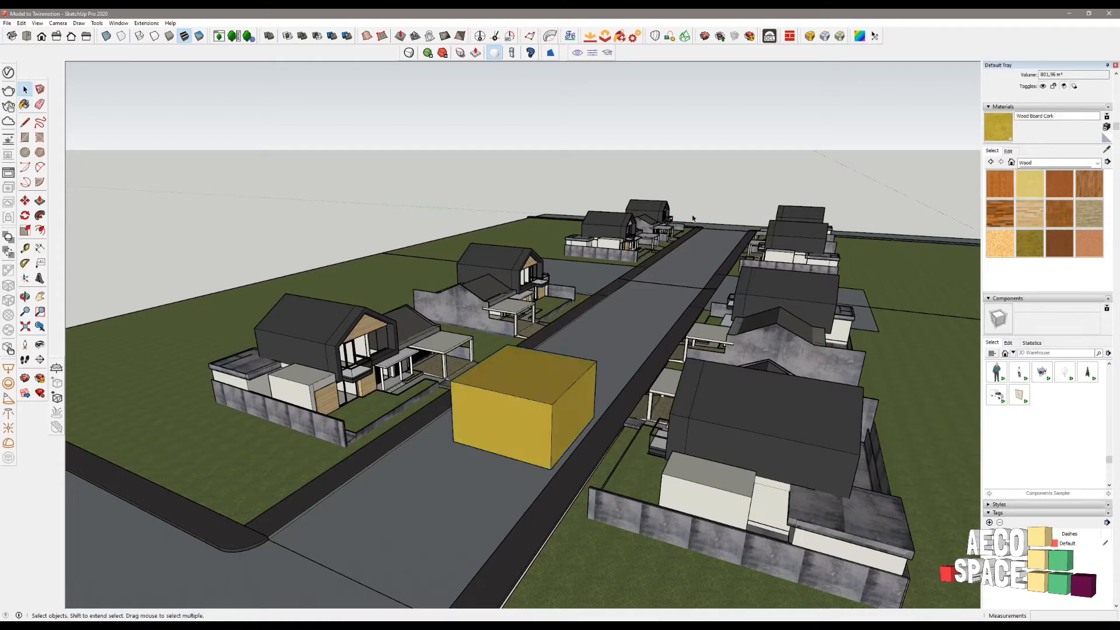
scroll(527, 415, up, 5)
key(space)
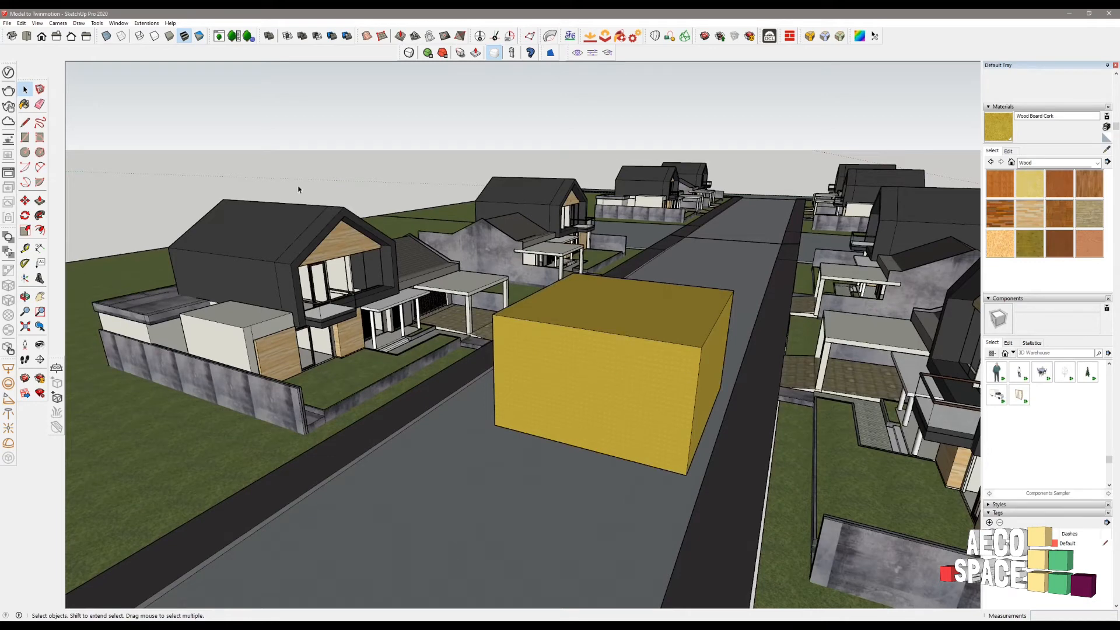
- Save the street model and return to Twinmotion
click(7, 24)
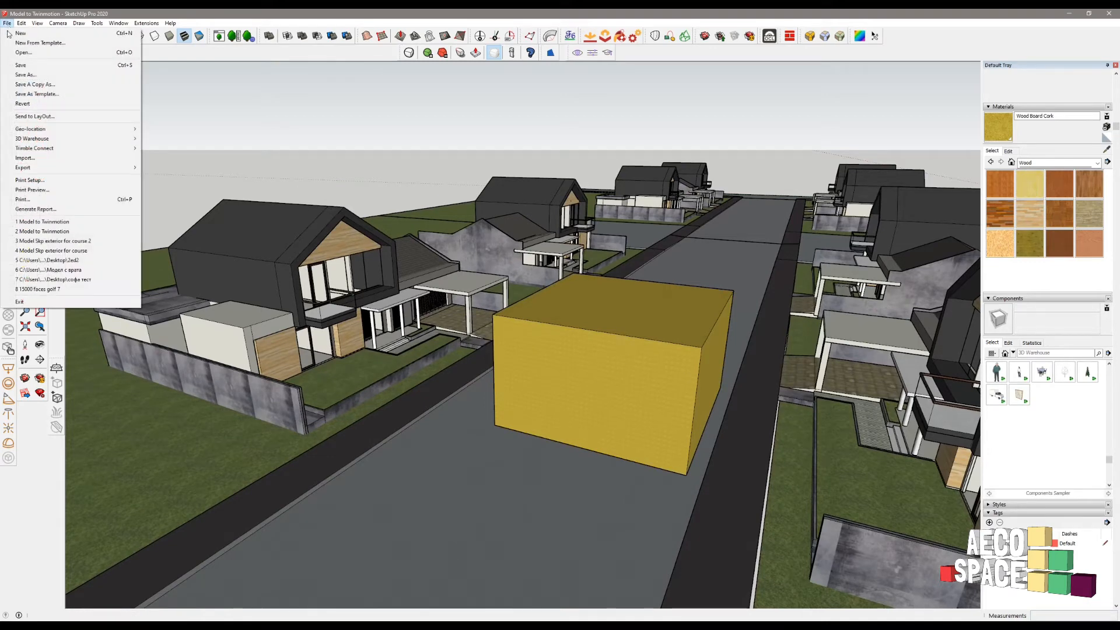
click(43, 67)
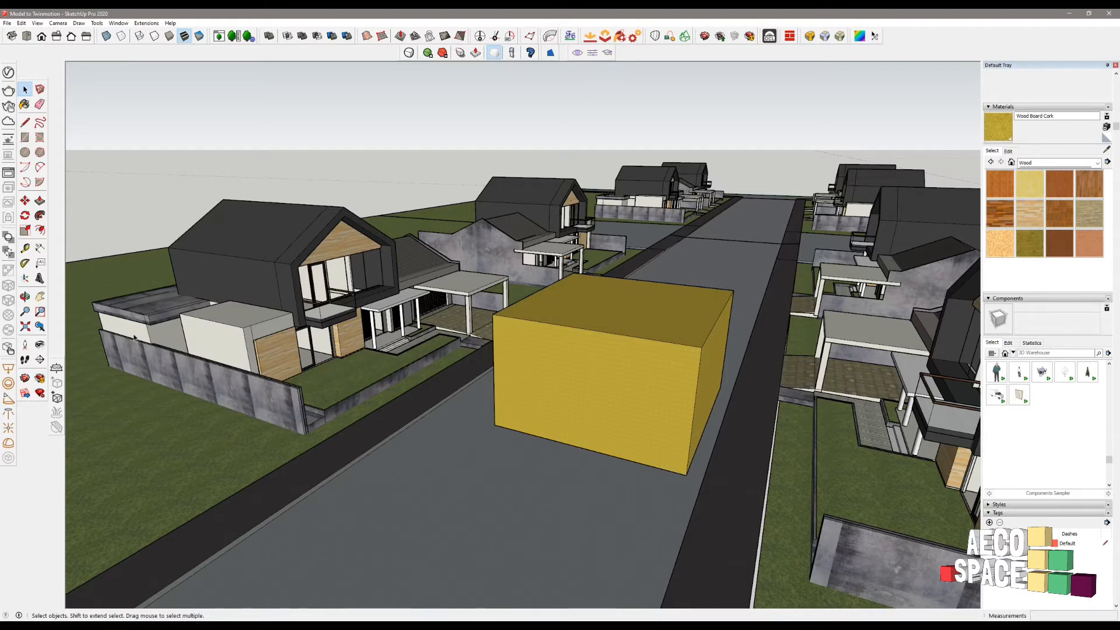
click(195, 622)
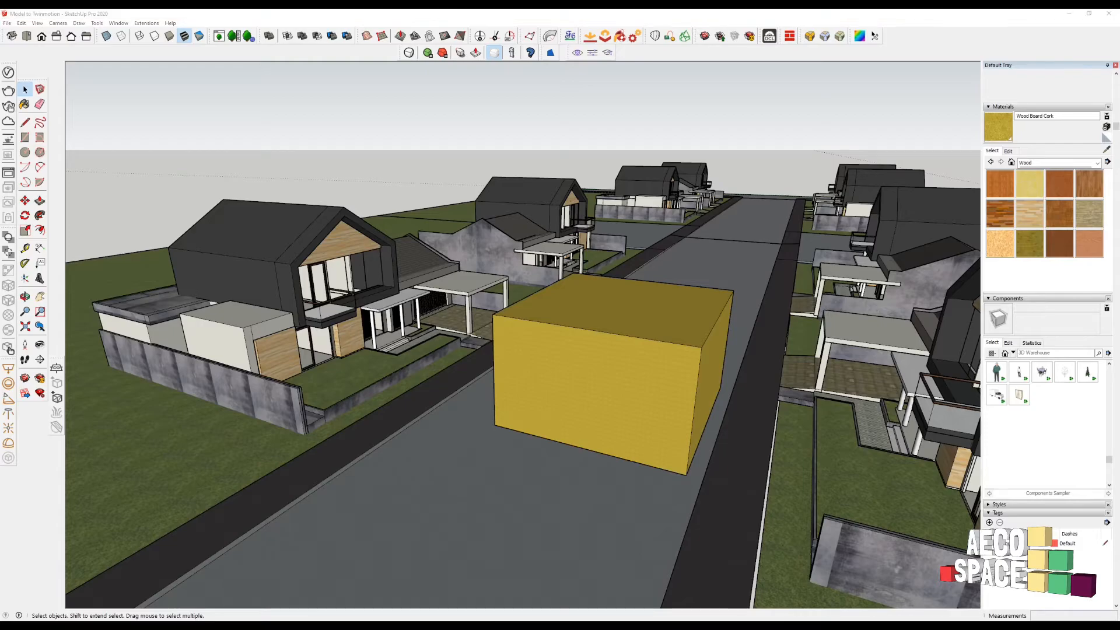
mouse_move(206, 520)
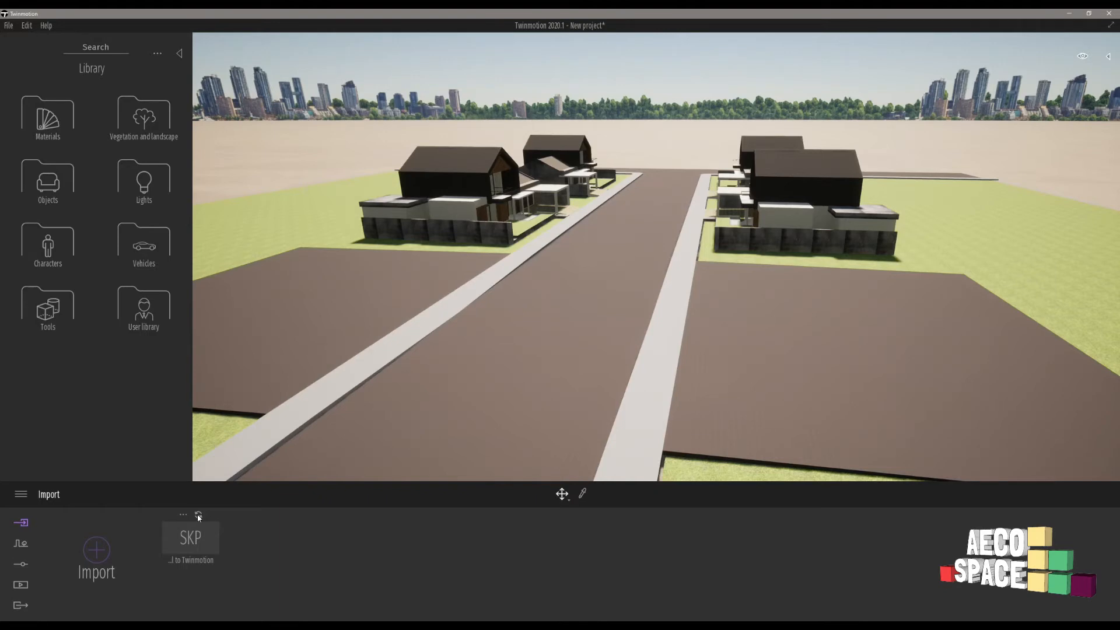
- Re-sync the imported SketchUp model and select the new box on the road
click(199, 516)
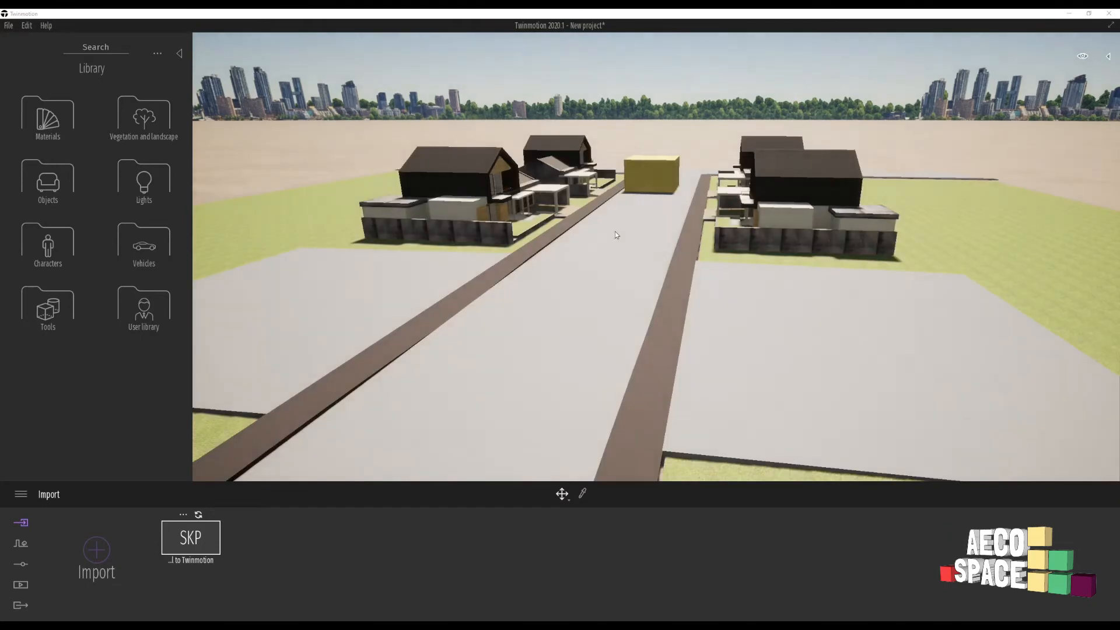
click(640, 169)
scroll(639, 169, up, 2)
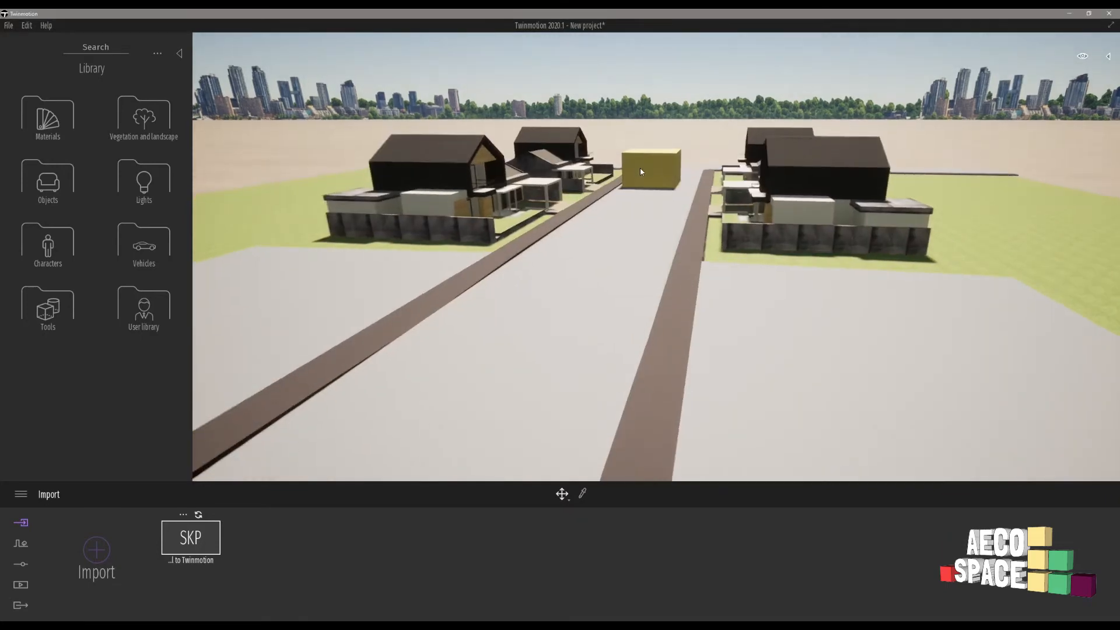
scroll(640, 171, up, 5)
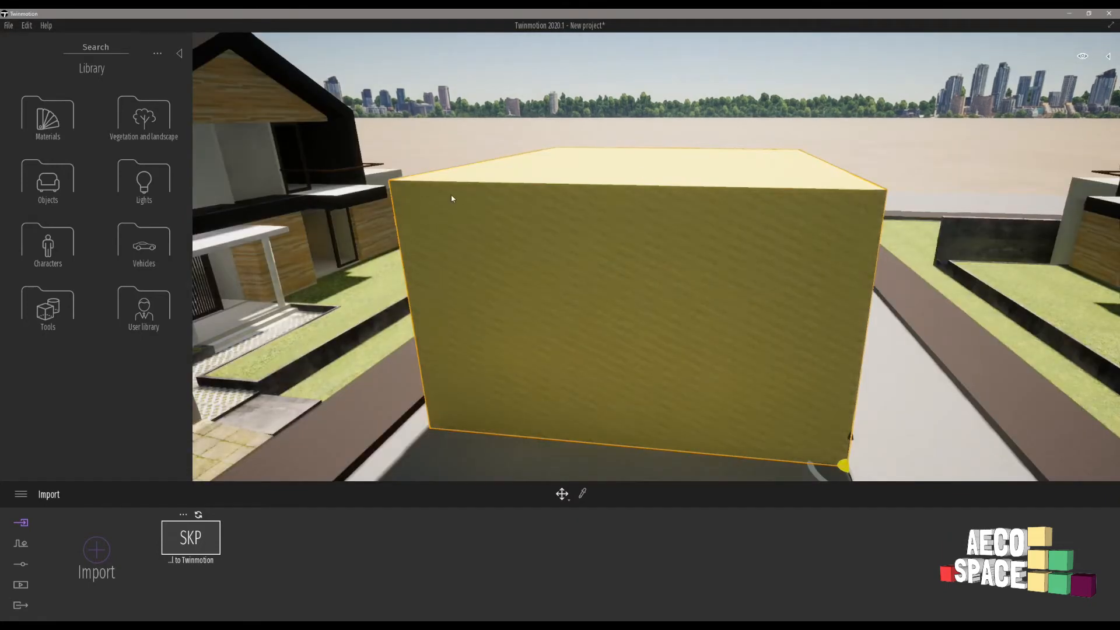
- Orbit and zoom around the box standing on the street between the houses
middle_drag(461, 229, 671, 237)
shift+middle_drag(657, 257, 572, 177)
shift+middle_drag(502, 221, 584, 247)
scroll(584, 247, down, 5)
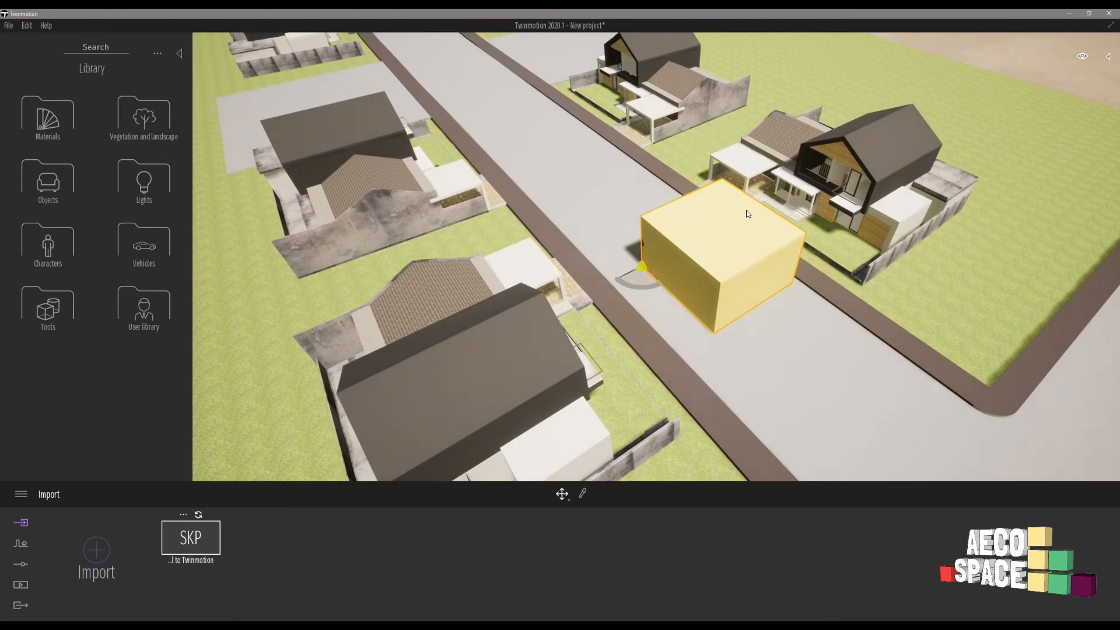
scroll(756, 318, down, 3)
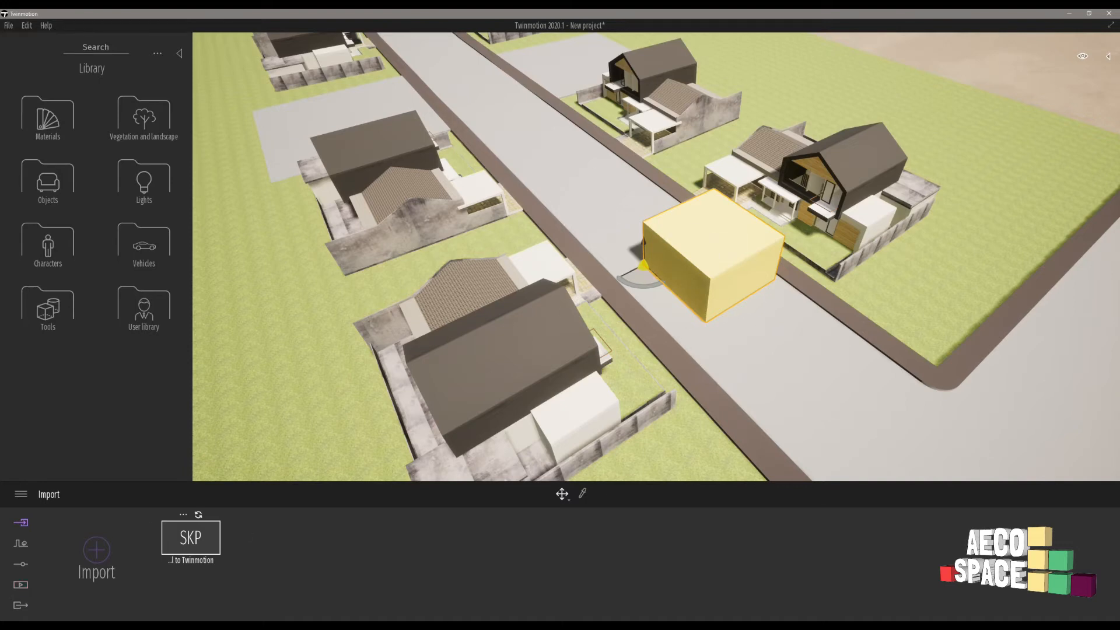
key(super)
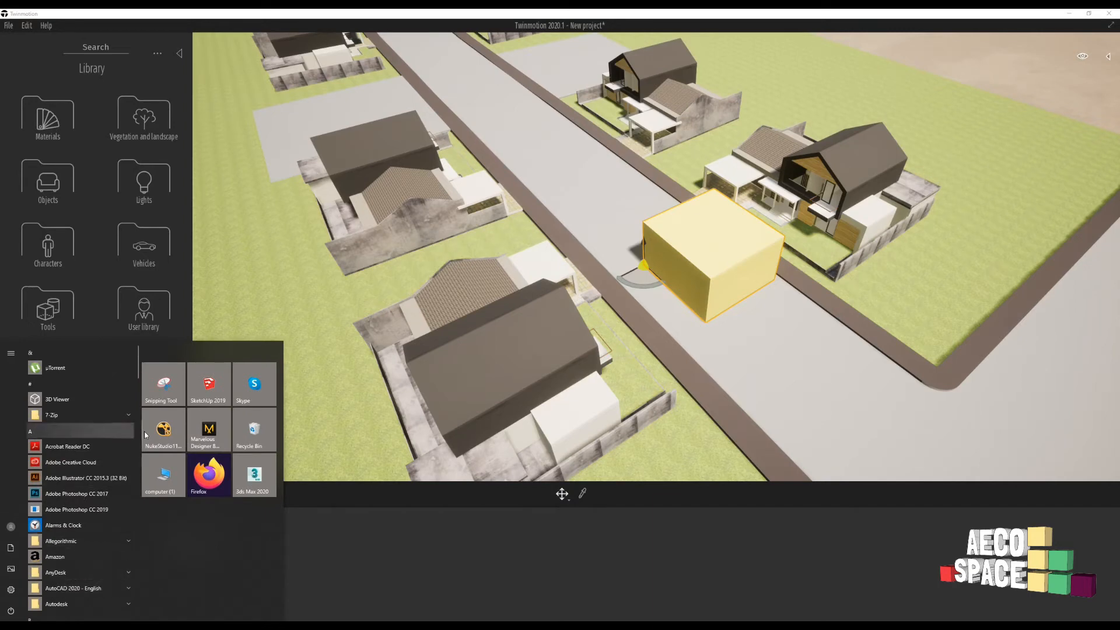
- Search 'sk' in the Start menu and launch SketchUp Pro 2020
text(ske)
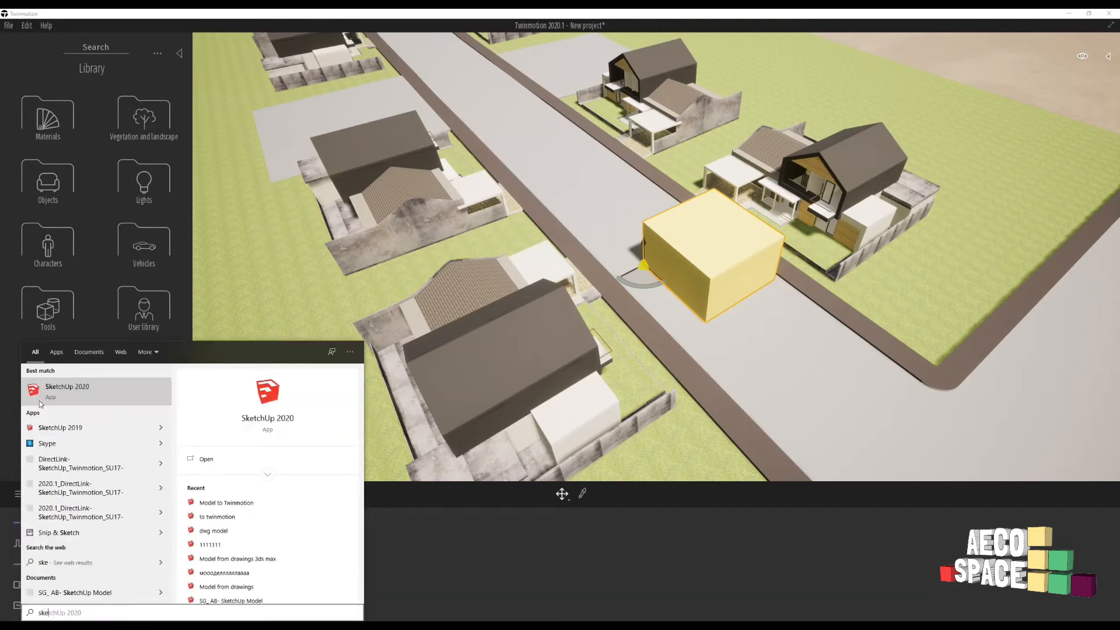
click(69, 390)
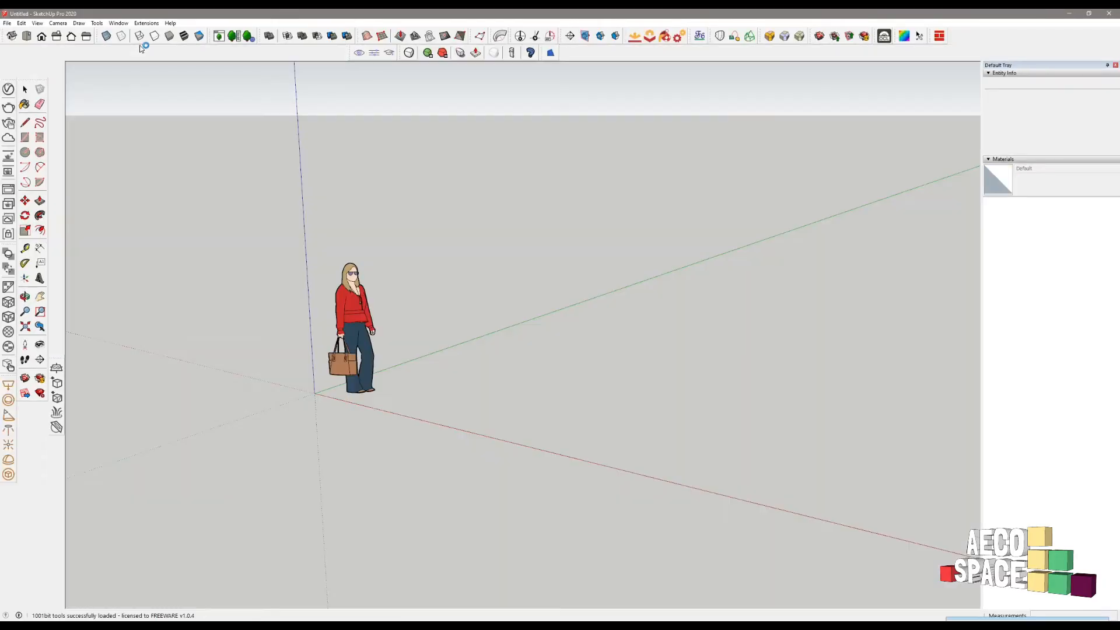
- Open the 3D Warehouse window and position it on screen
click(119, 23)
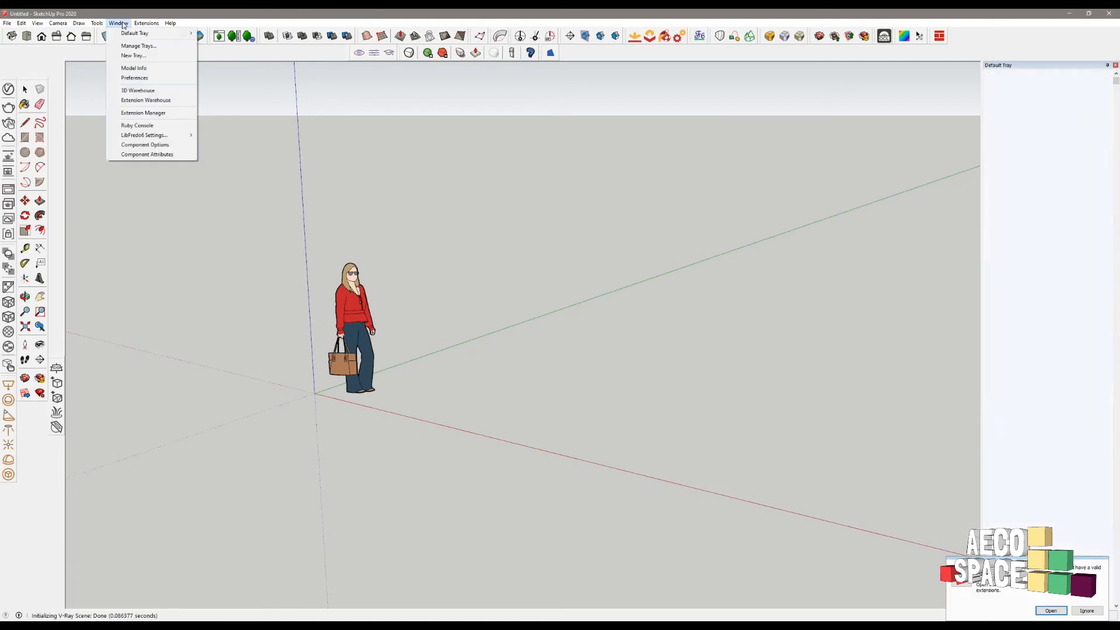
click(140, 91)
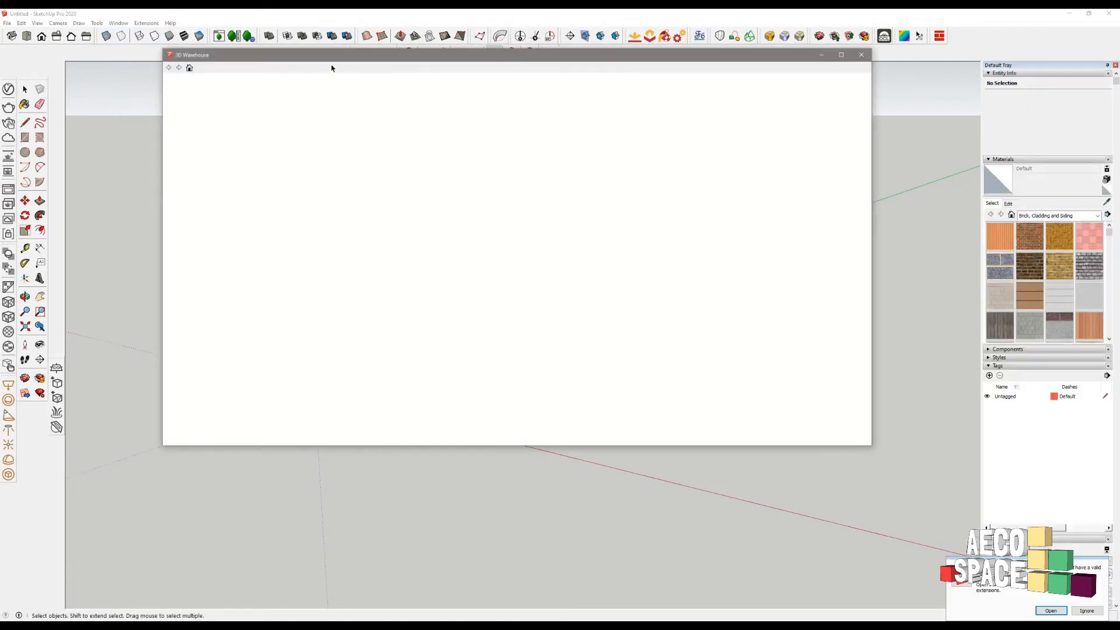
drag(339, 56, 425, 44)
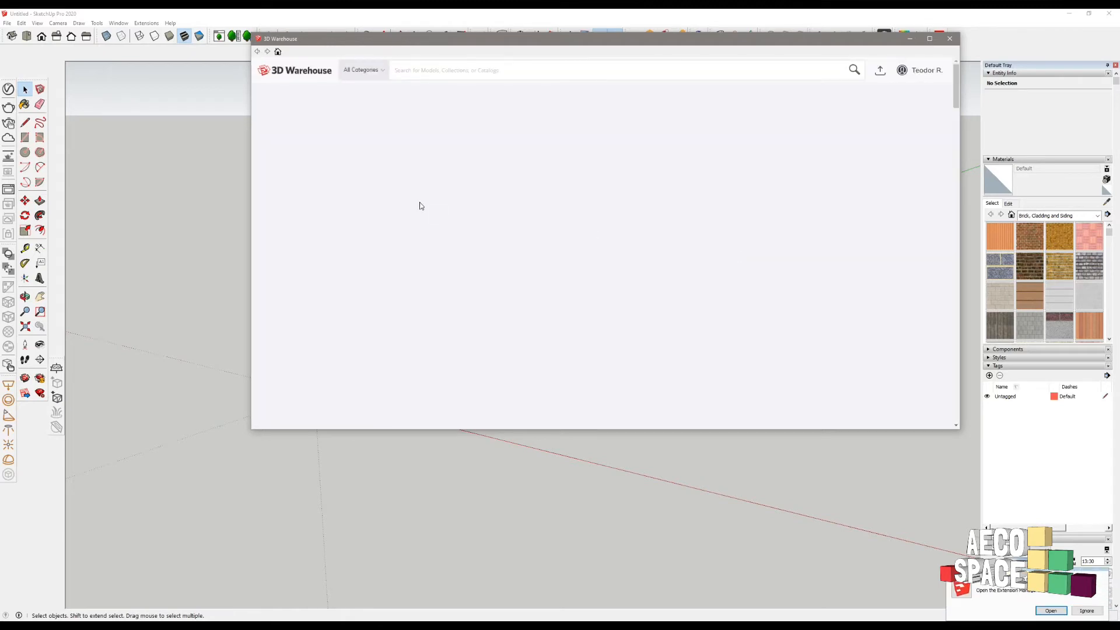
drag(511, 44, 435, 56)
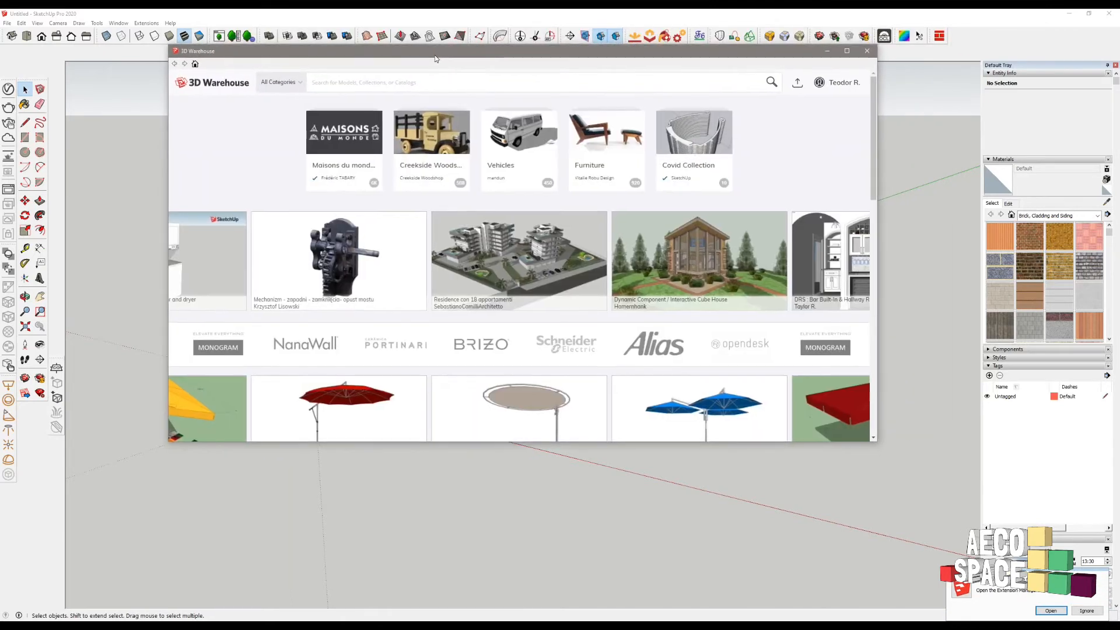
- Download the blue 2012 Skoda Octavia estate from the Vehicles collection into the model
click(507, 145)
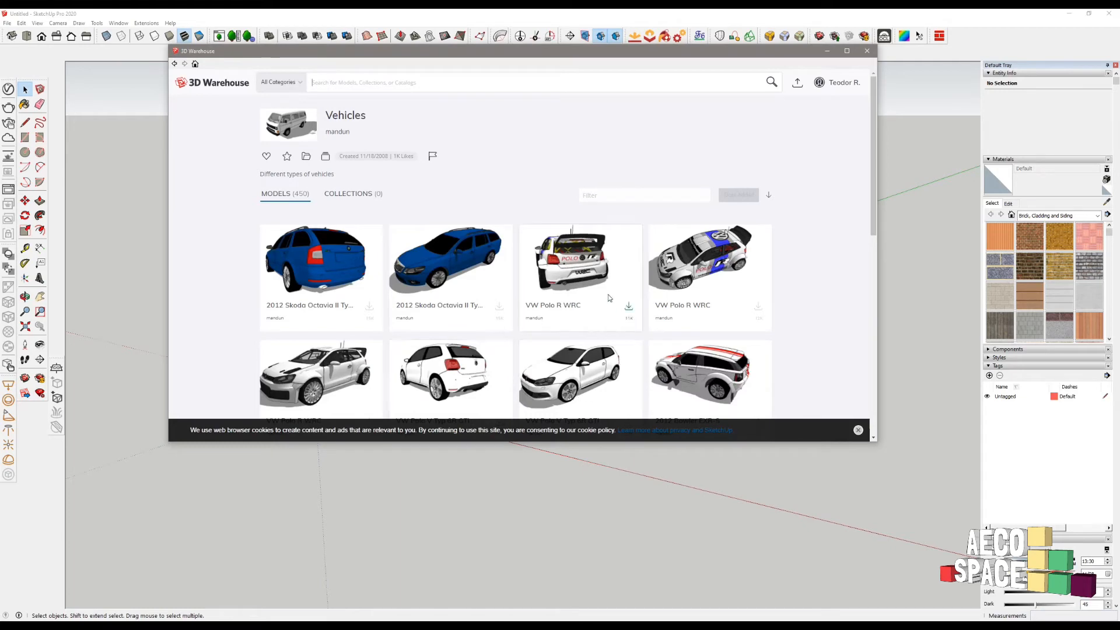
click(457, 261)
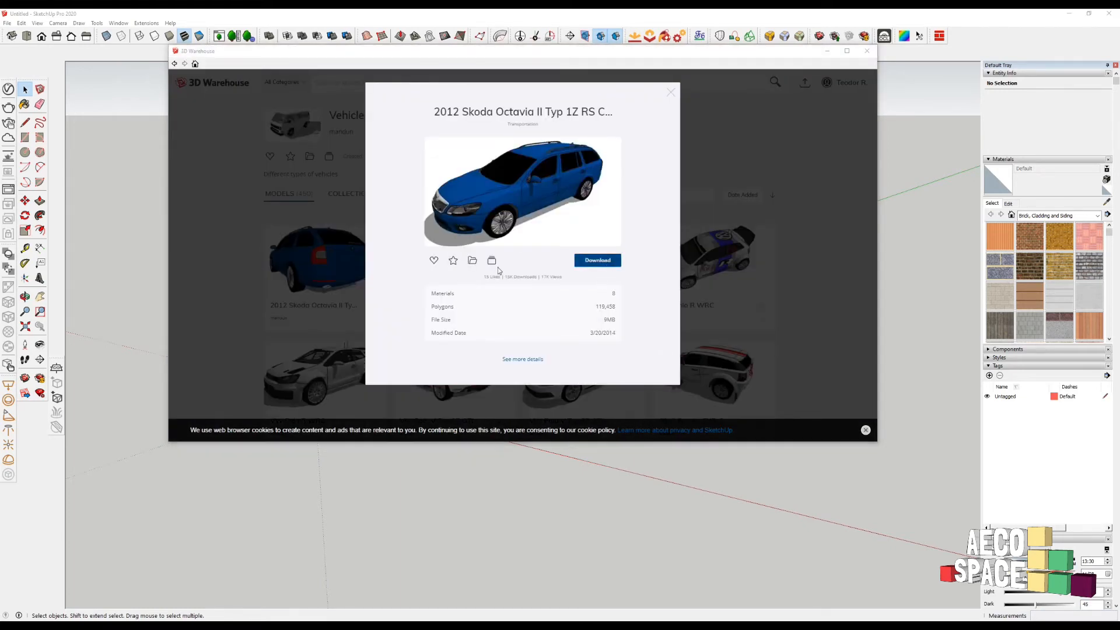
click(486, 268)
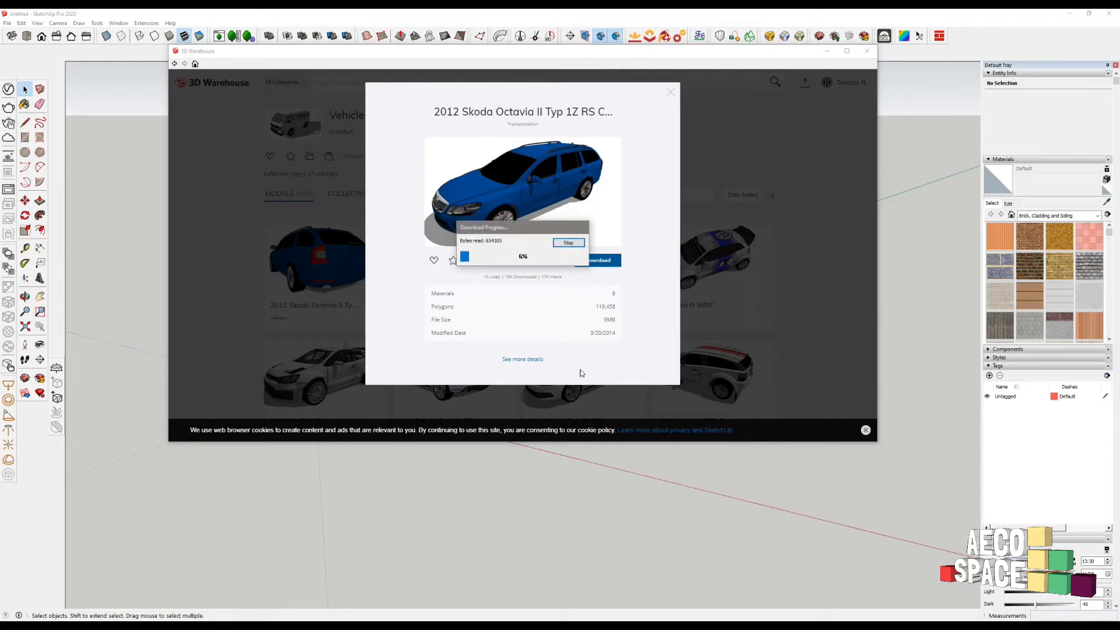
drag(511, 232, 720, 181)
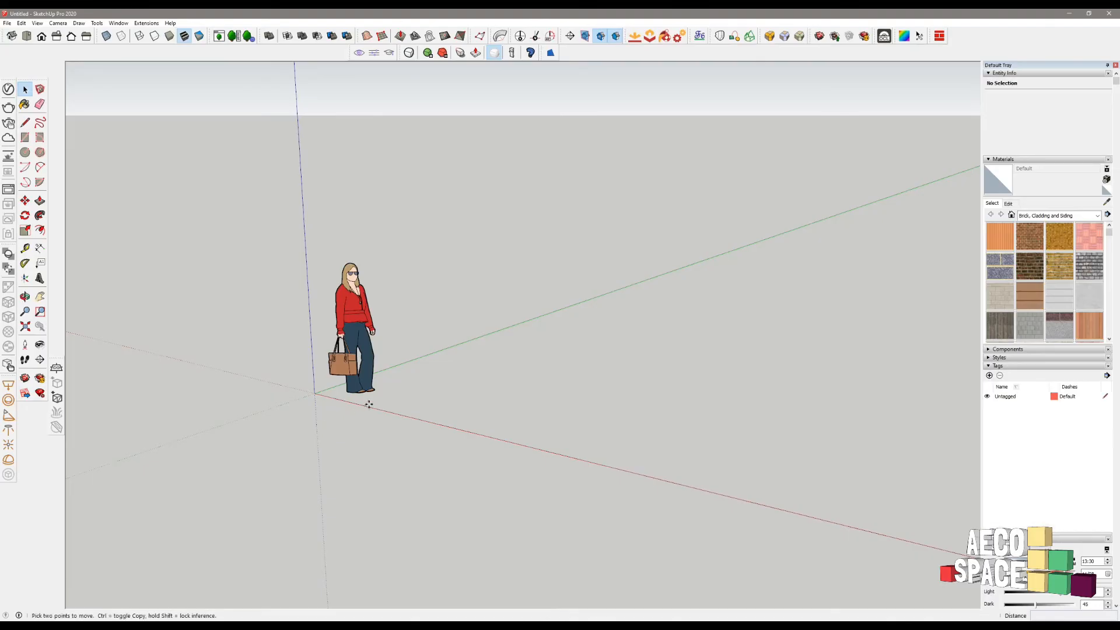
- Place the downloaded car and delete the default scale figure
click(340, 384)
scroll(429, 316, down, 5)
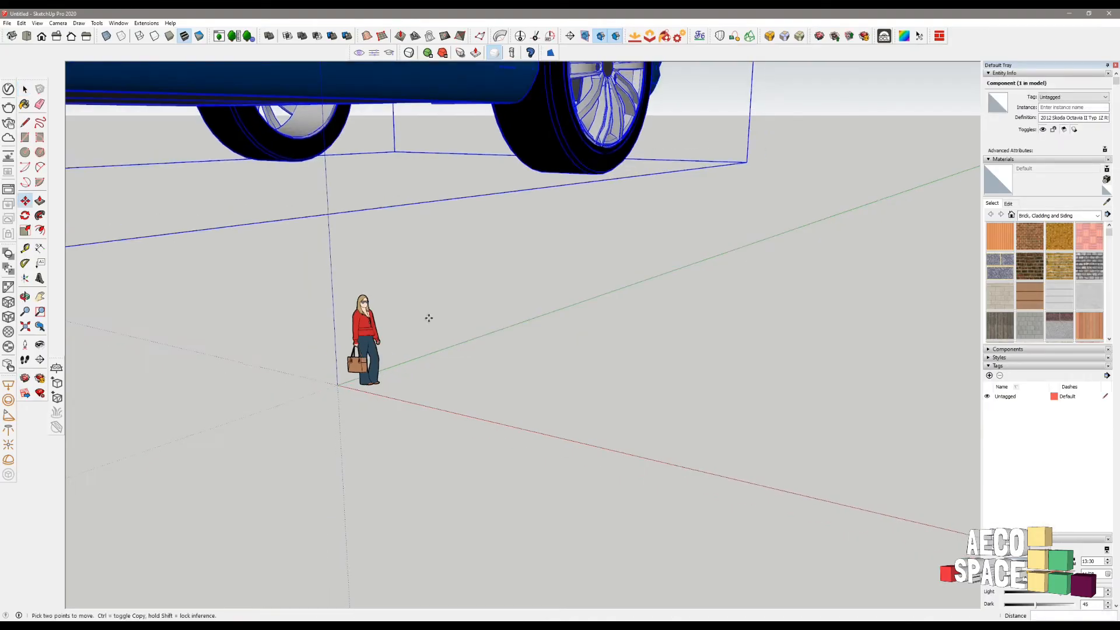
click(411, 320)
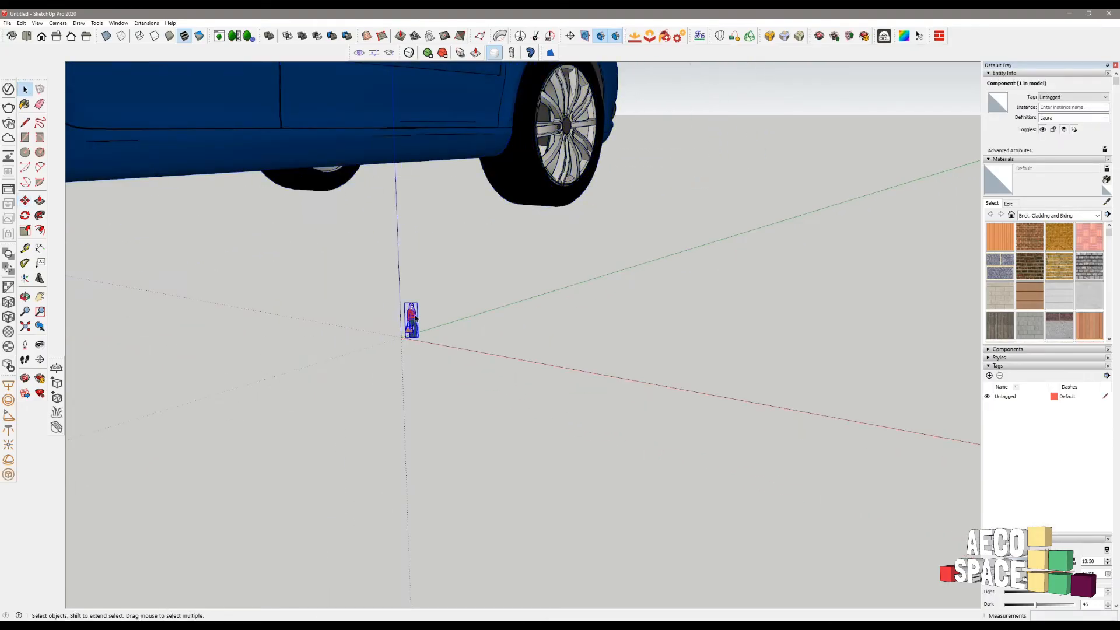
key(Delete)
- Move the car's box corner to the origin and scale the car down to 0.11
click(422, 141)
scroll(427, 183, down, 3)
middle_drag(428, 183, 282, 183)
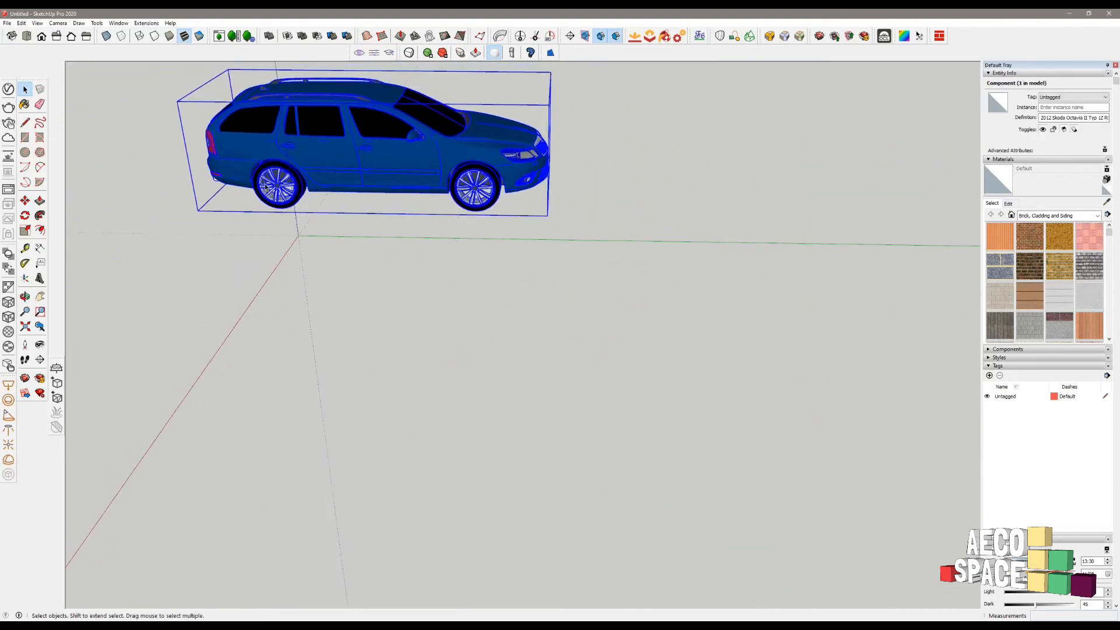
key(m)
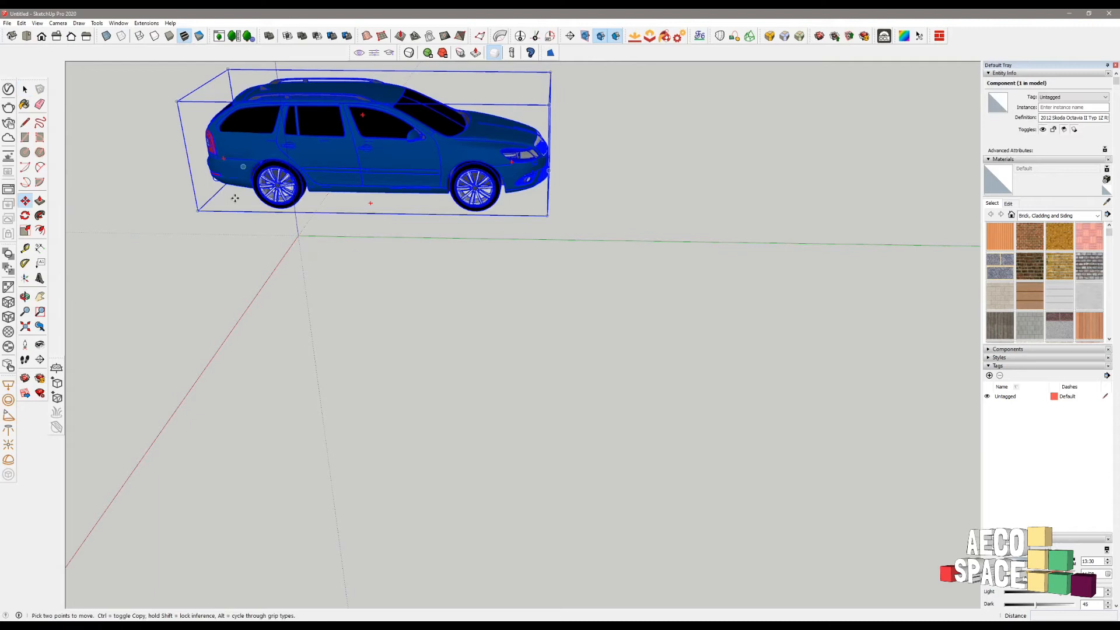
click(198, 211)
click(295, 237)
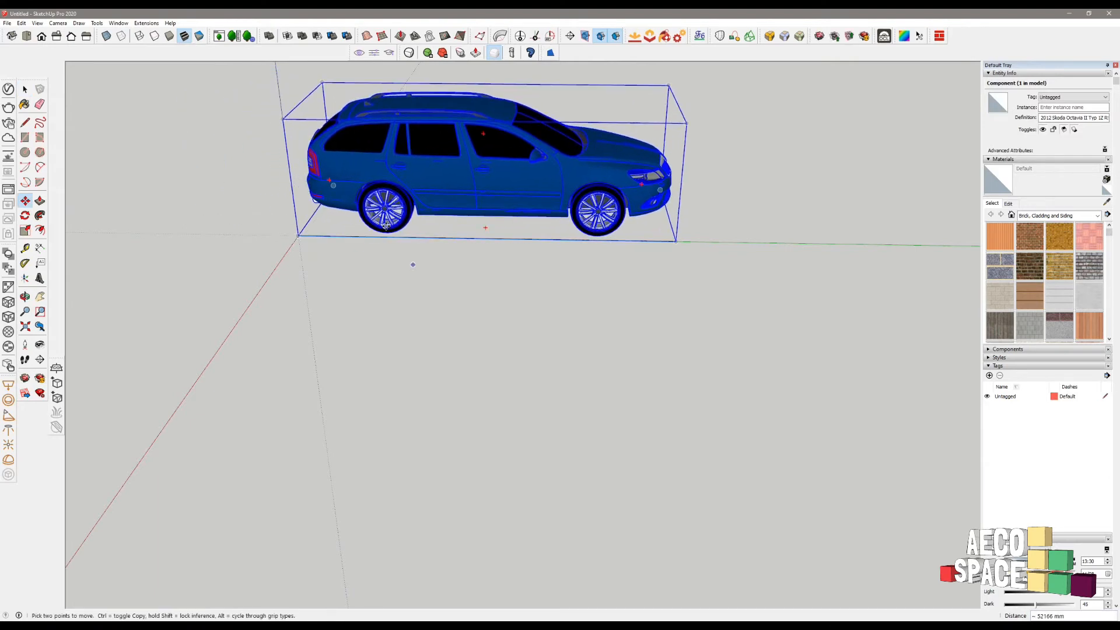
key(s)
drag(489, 101, 457, 206)
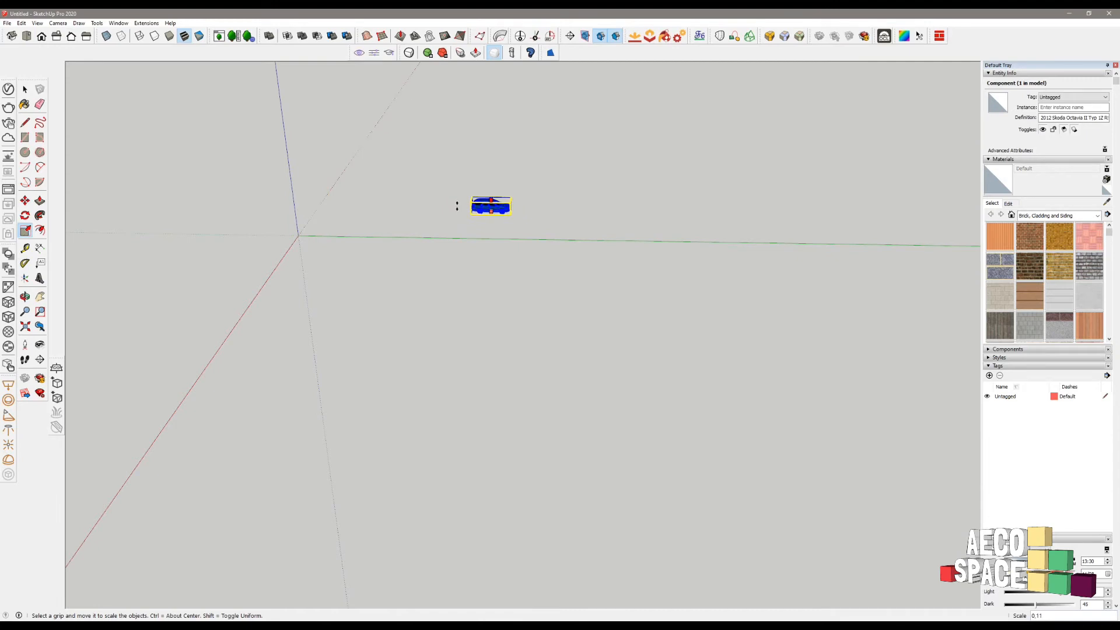
- Reposition the shrunken car so its bottom corner sits on the axis origin
key(m)
click(500, 210)
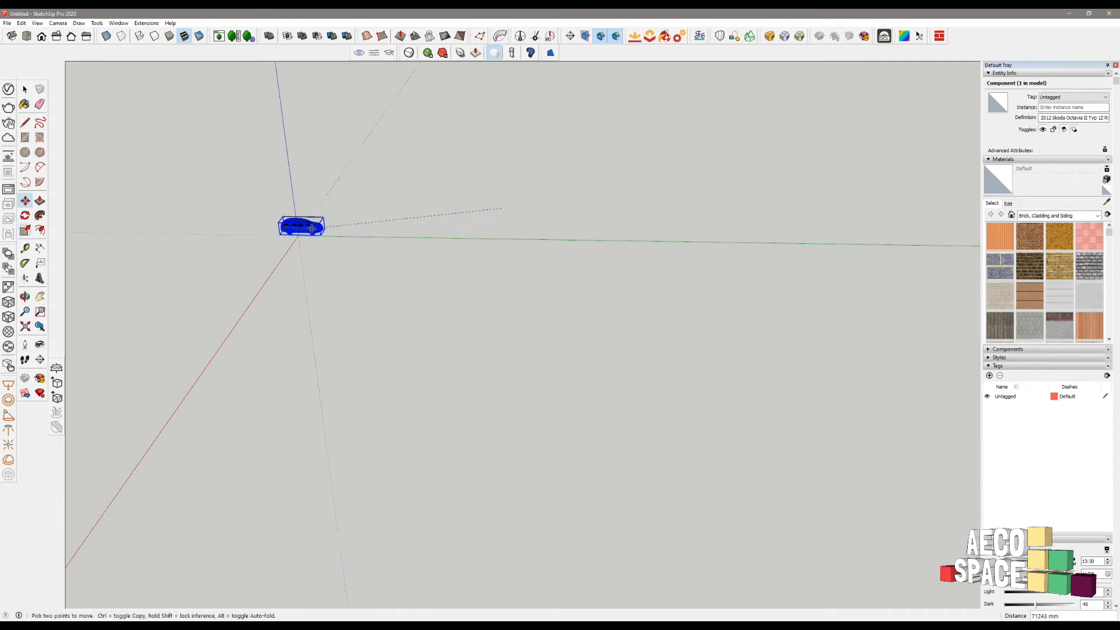
click(300, 229)
scroll(291, 234, up, 3)
click(274, 237)
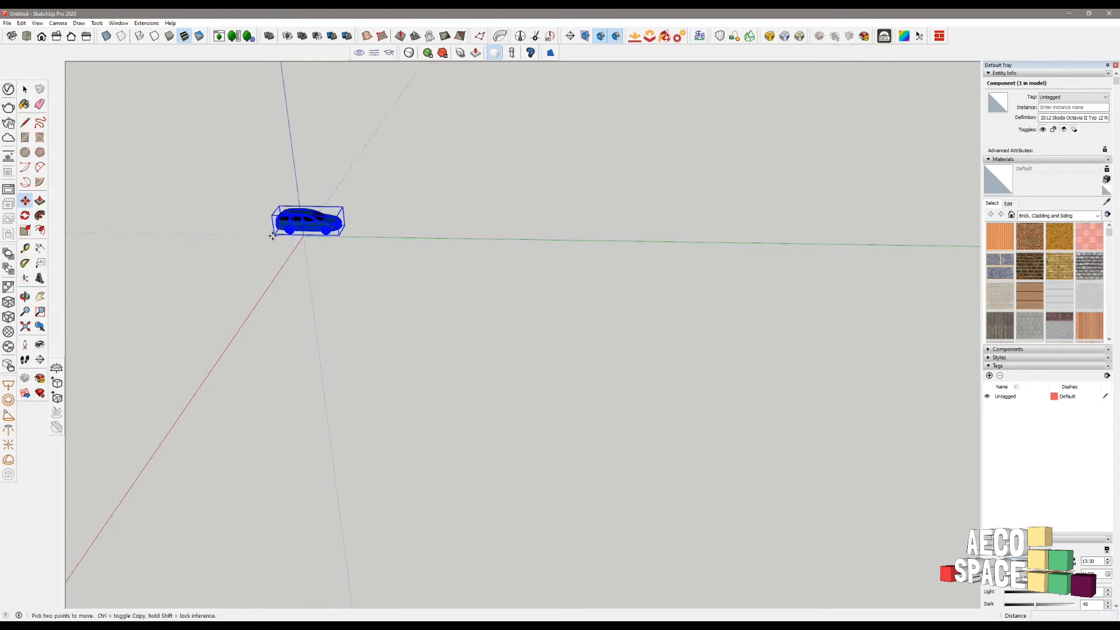
click(303, 236)
key(space)
key(ctrl+t)
- Orbit closer around the car and select the blue car model
scroll(327, 221, up, 6)
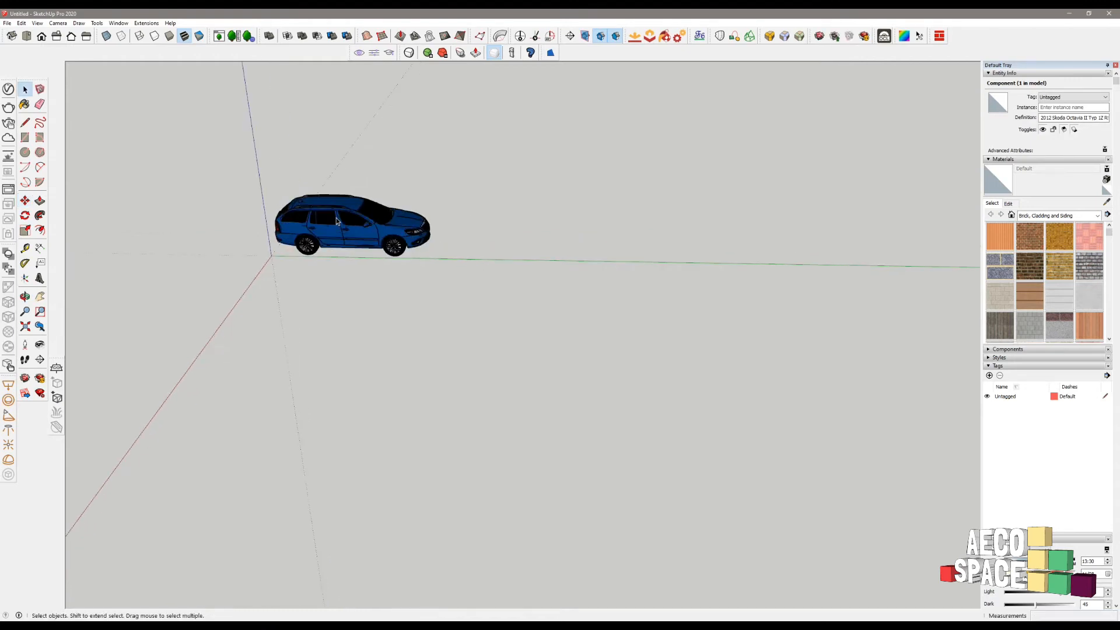
shift+middle_drag(405, 242, 235, 284)
scroll(526, 242, up, 5)
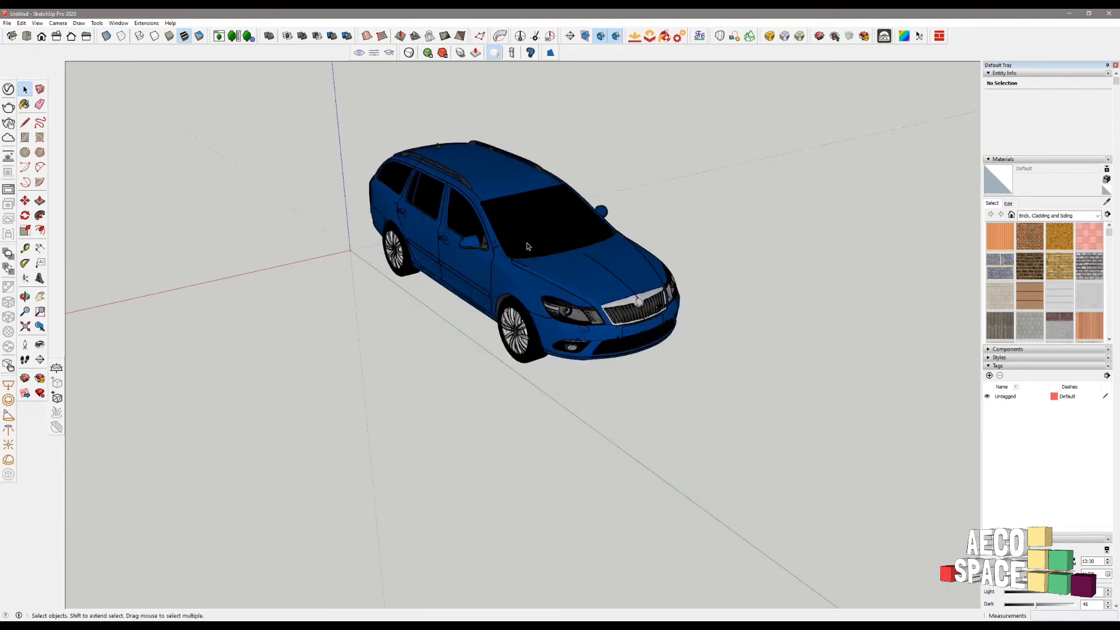
shift+middle_drag(525, 245, 448, 298)
click(409, 238)
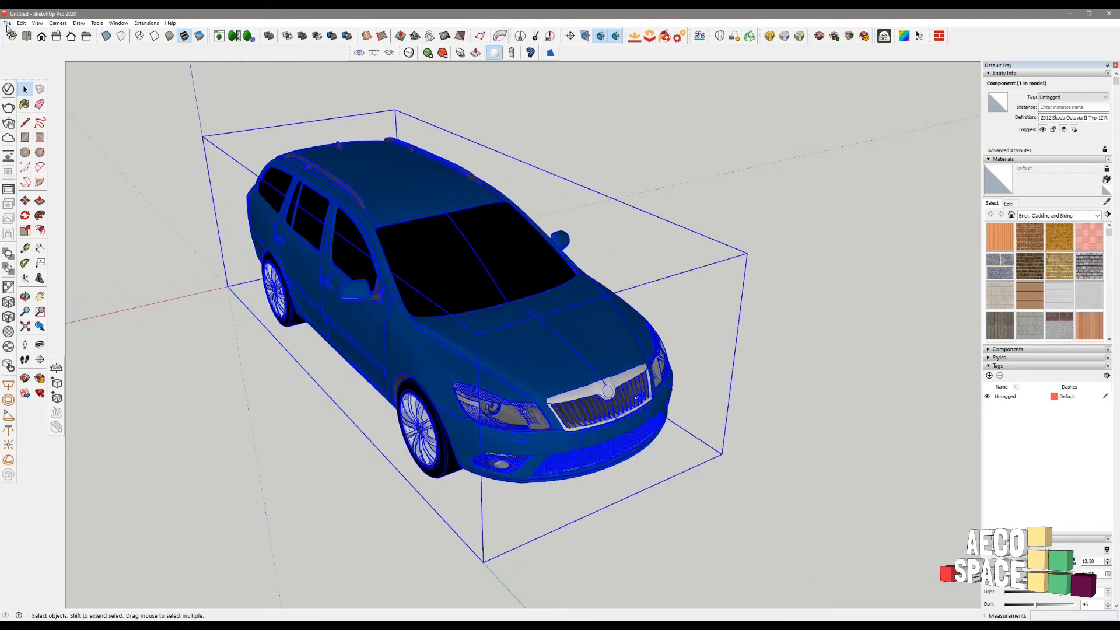
click(8, 24)
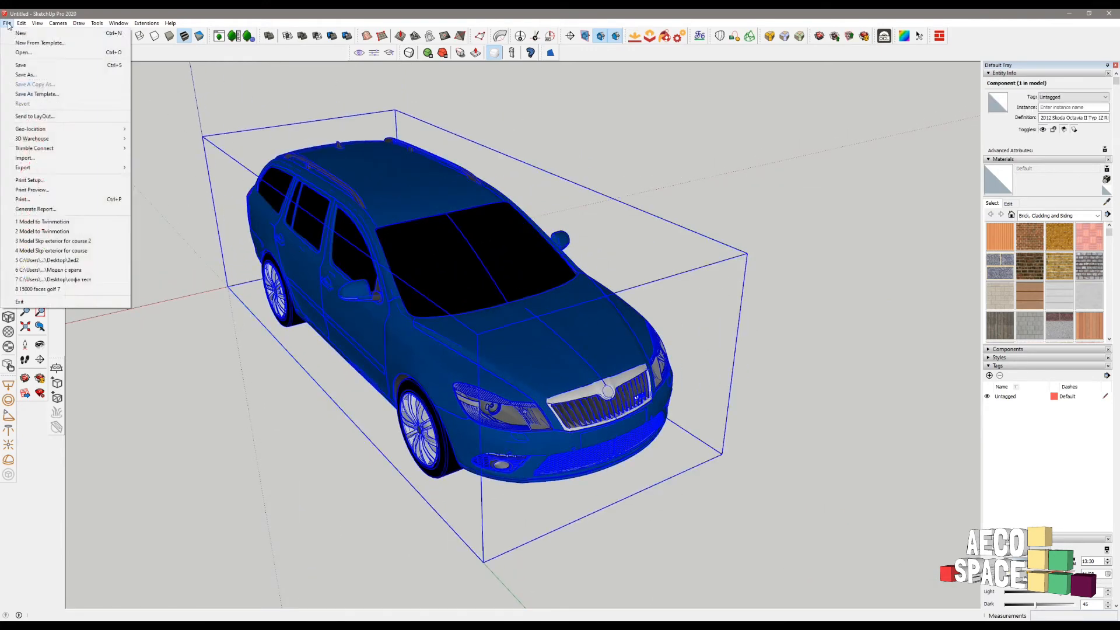
- Use Save As to store the model as 'car' in Desktop > Project Tw
click(48, 76)
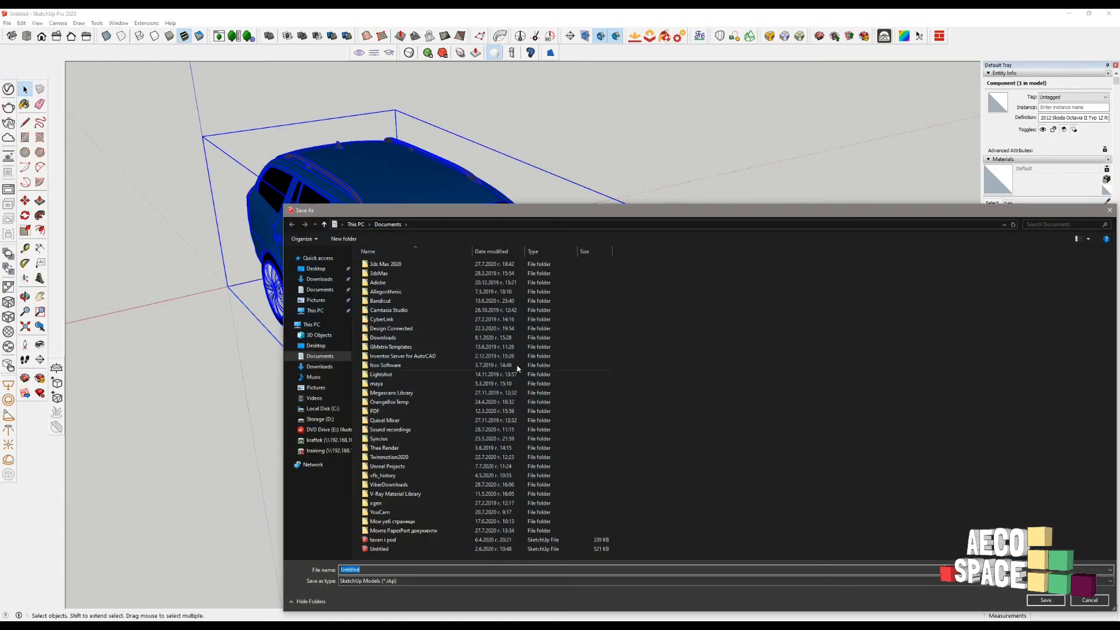
click(316, 268)
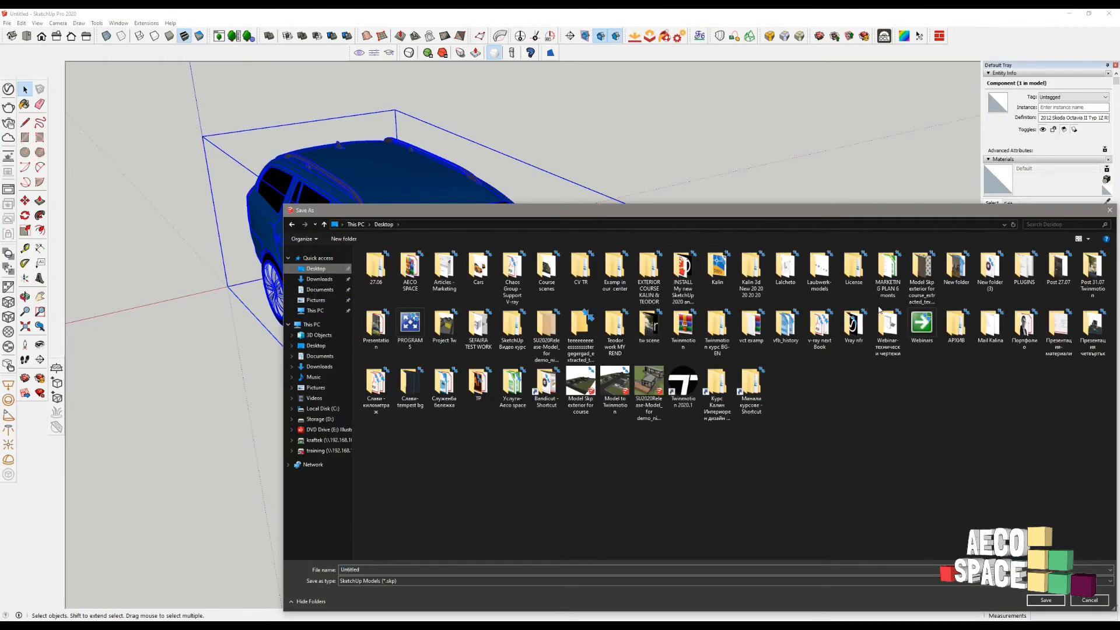
key(p)
key(p)
click(847, 372)
key(p)
key(p)
key(p)
key(p)
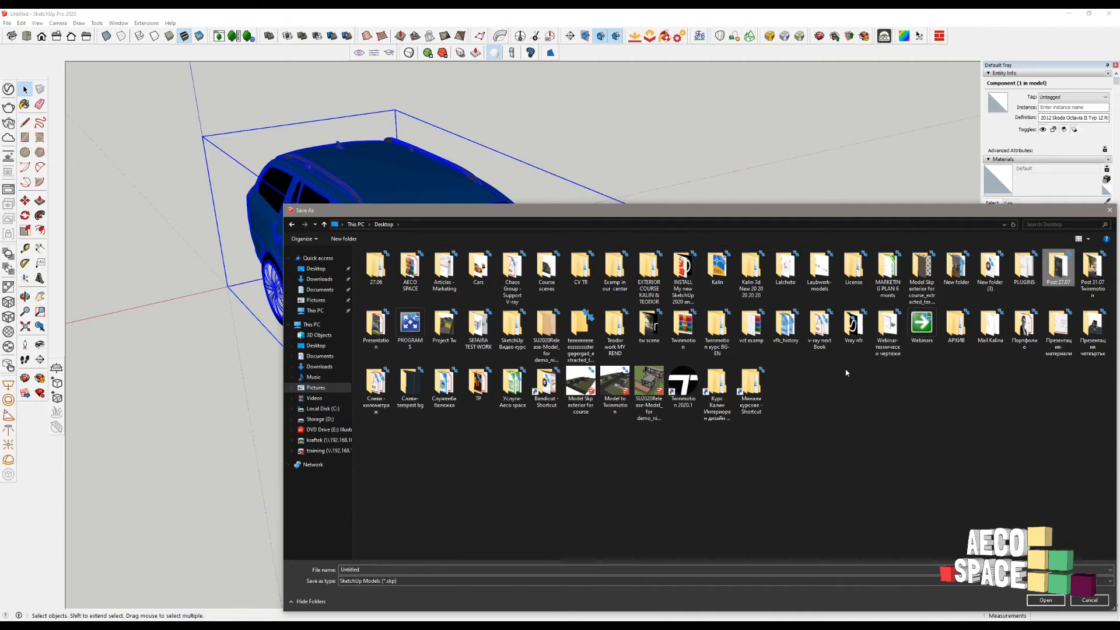
key(p)
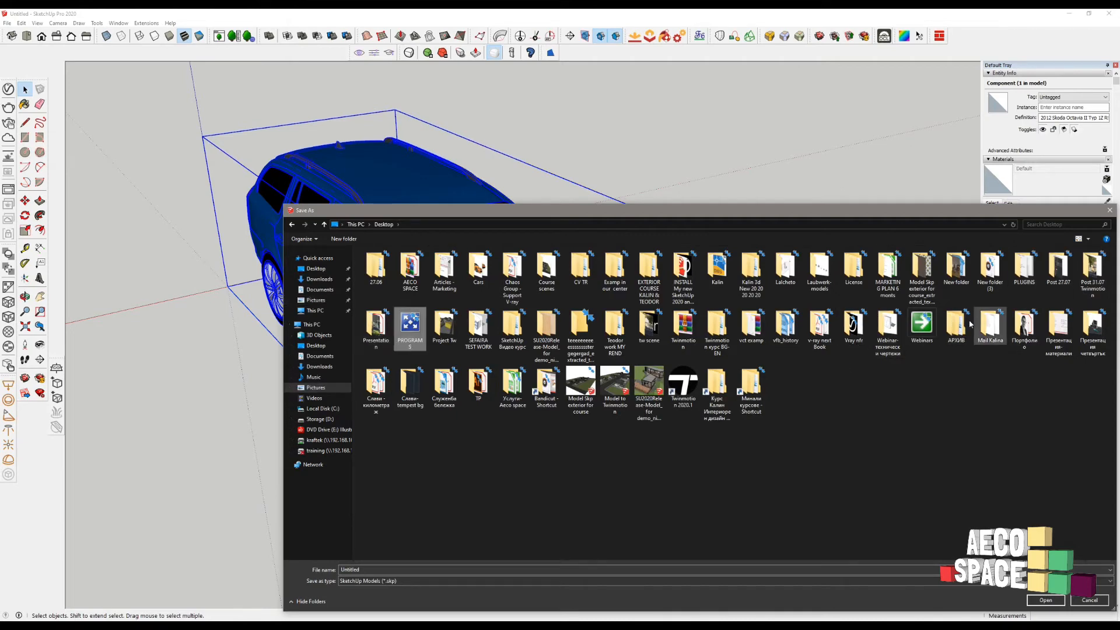
key(p)
double_click(444, 327)
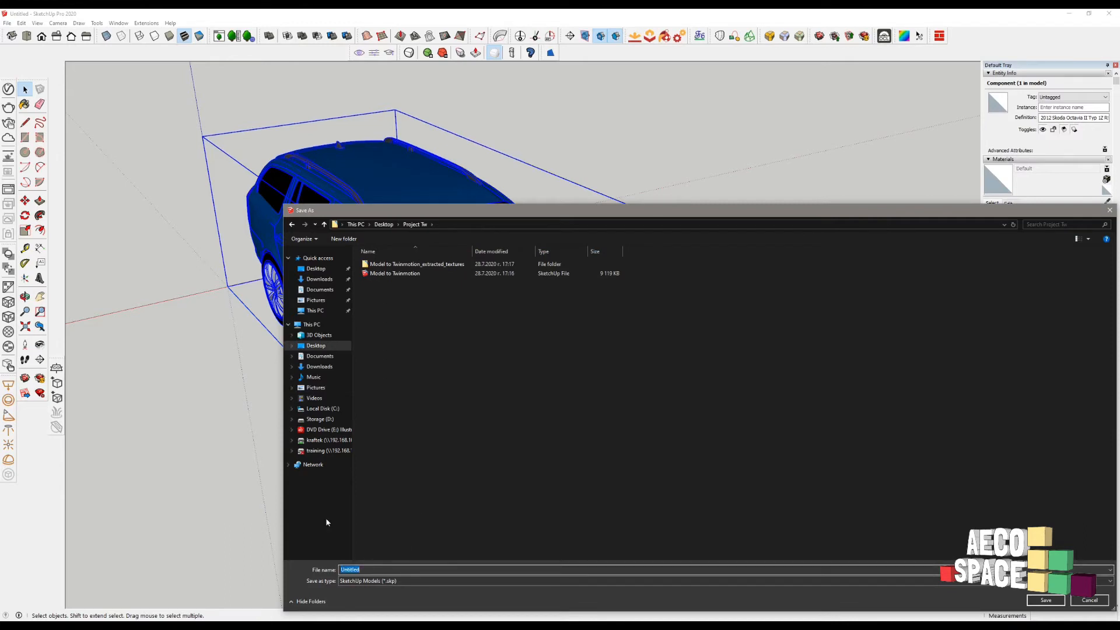
text(car)
click(1046, 599)
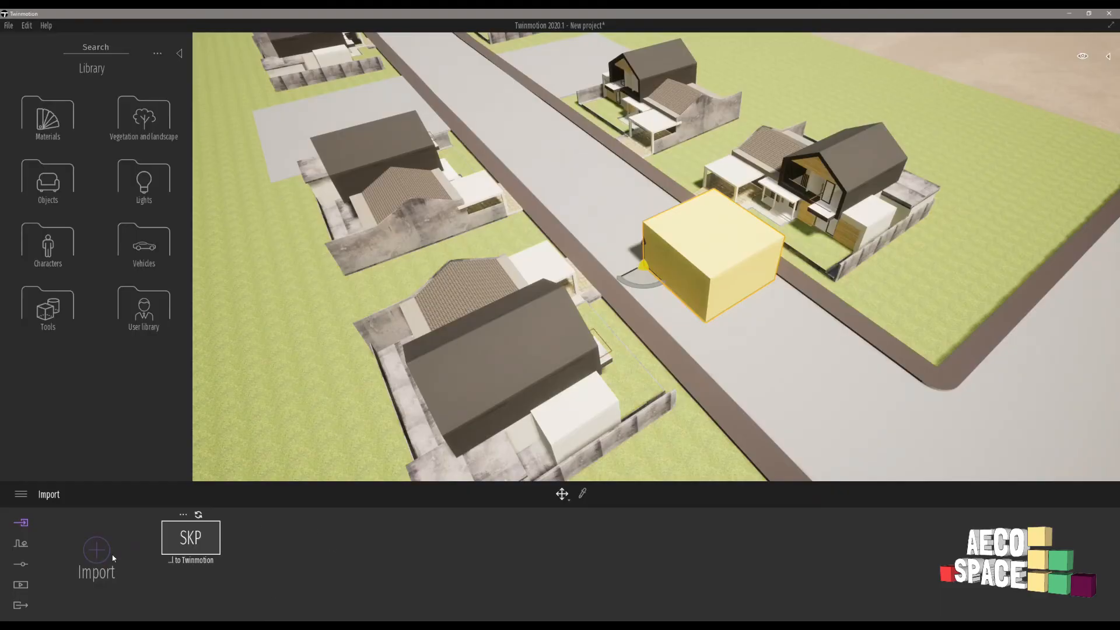
- Set up a new import with Collapse set to Collapse all and choose the car SketchUp file
scroll(563, 245, down, 4)
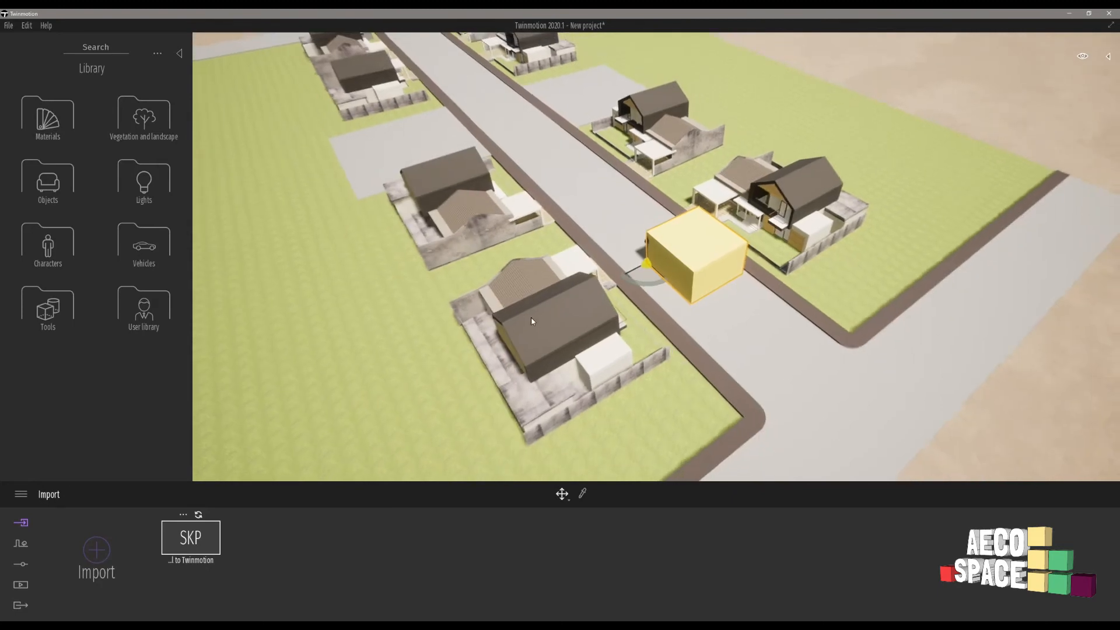
click(89, 553)
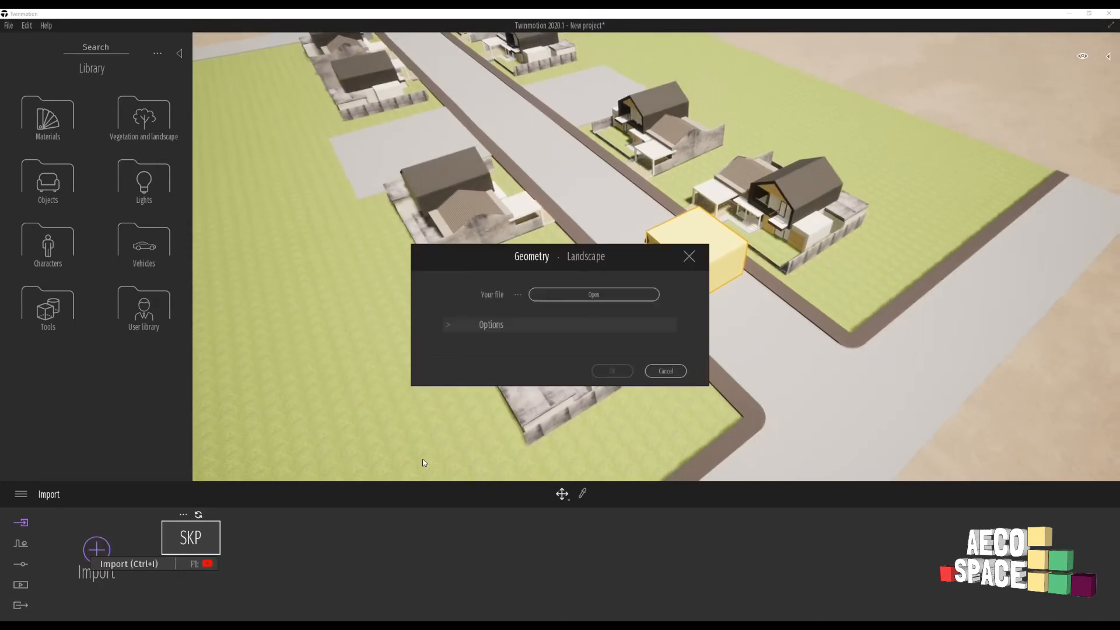
click(446, 323)
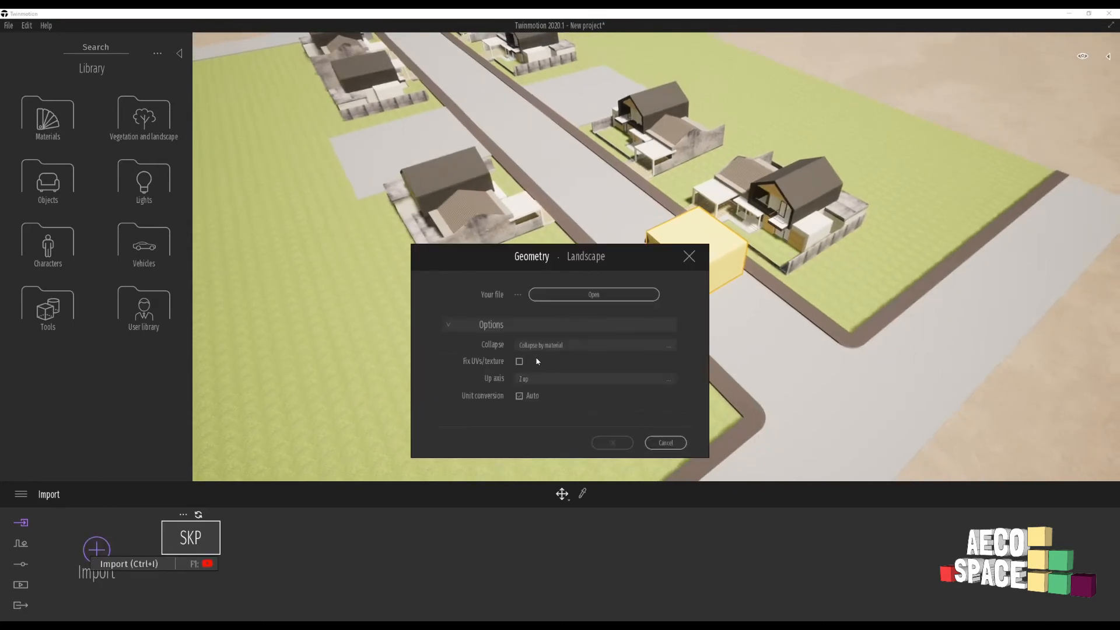
click(559, 347)
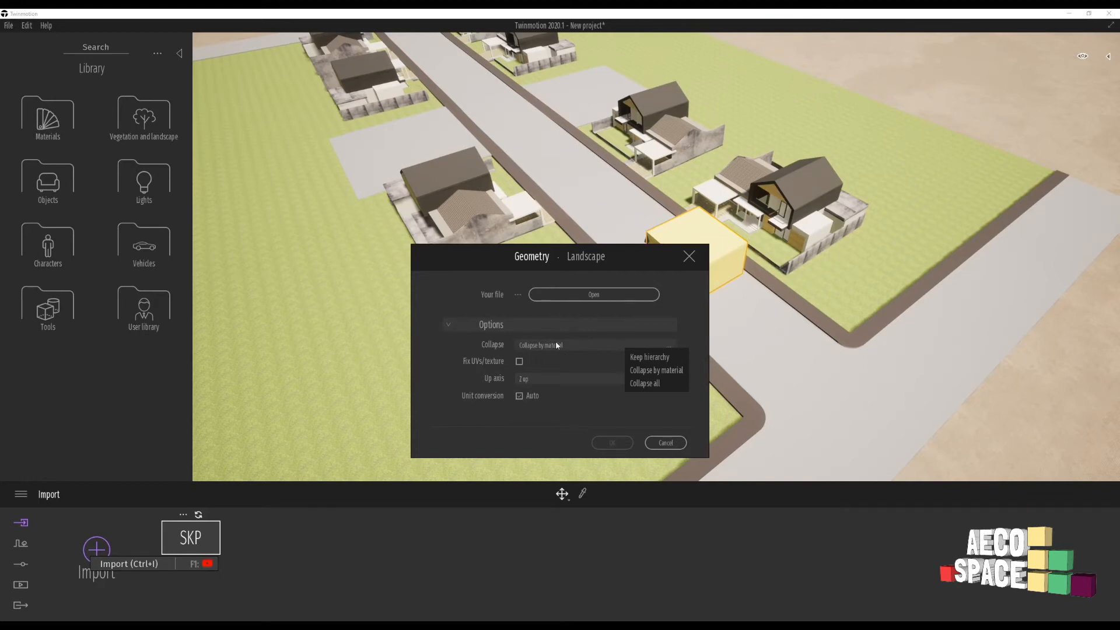
click(648, 384)
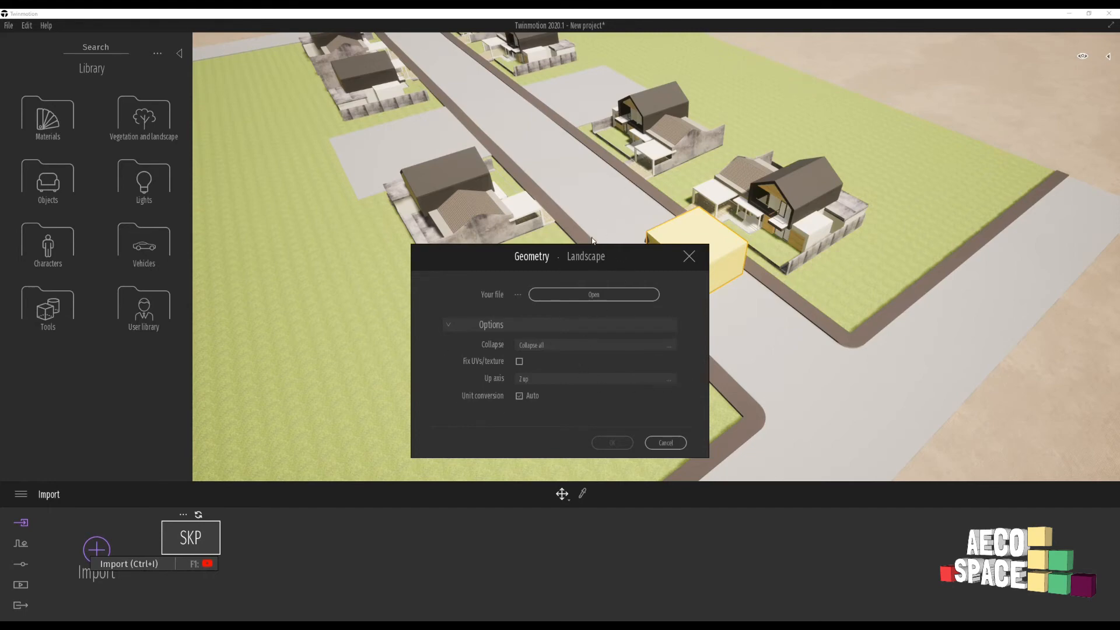
click(592, 295)
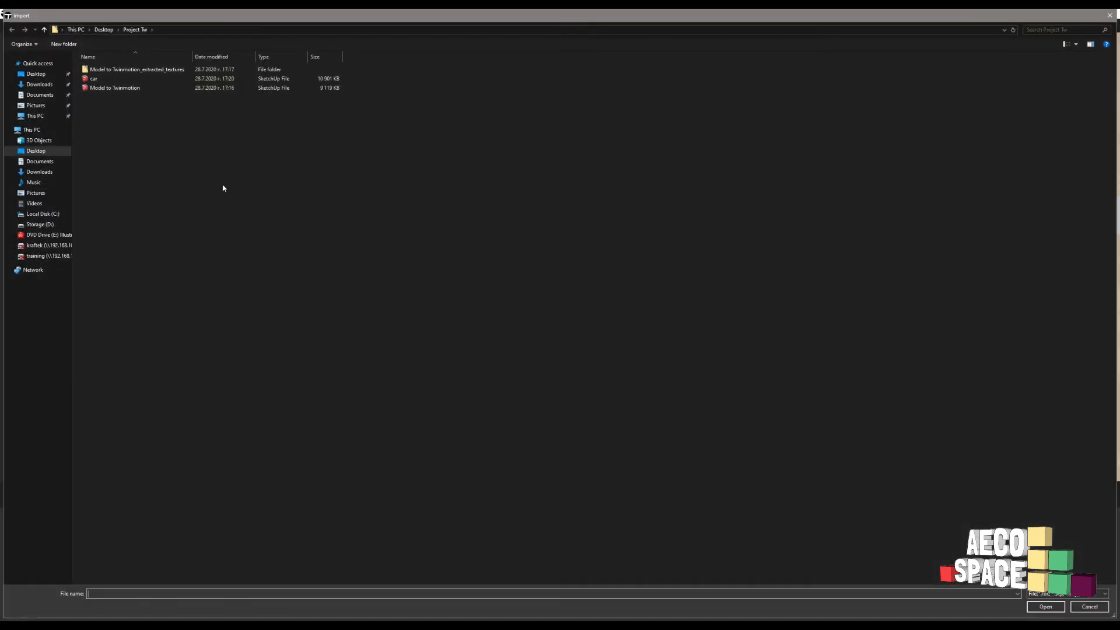
click(117, 79)
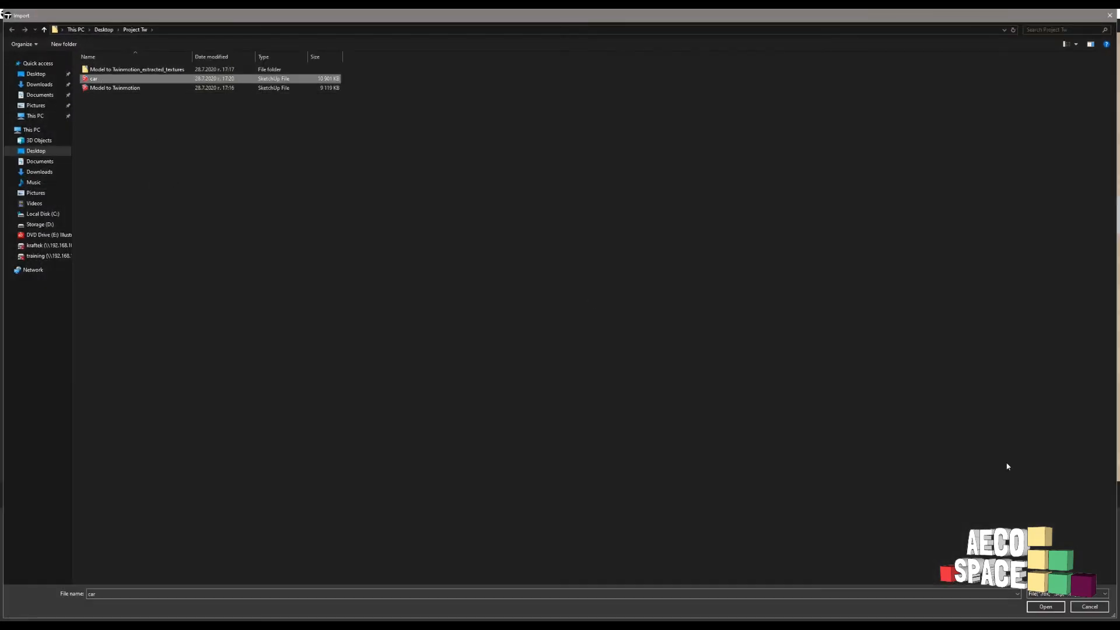
click(1042, 607)
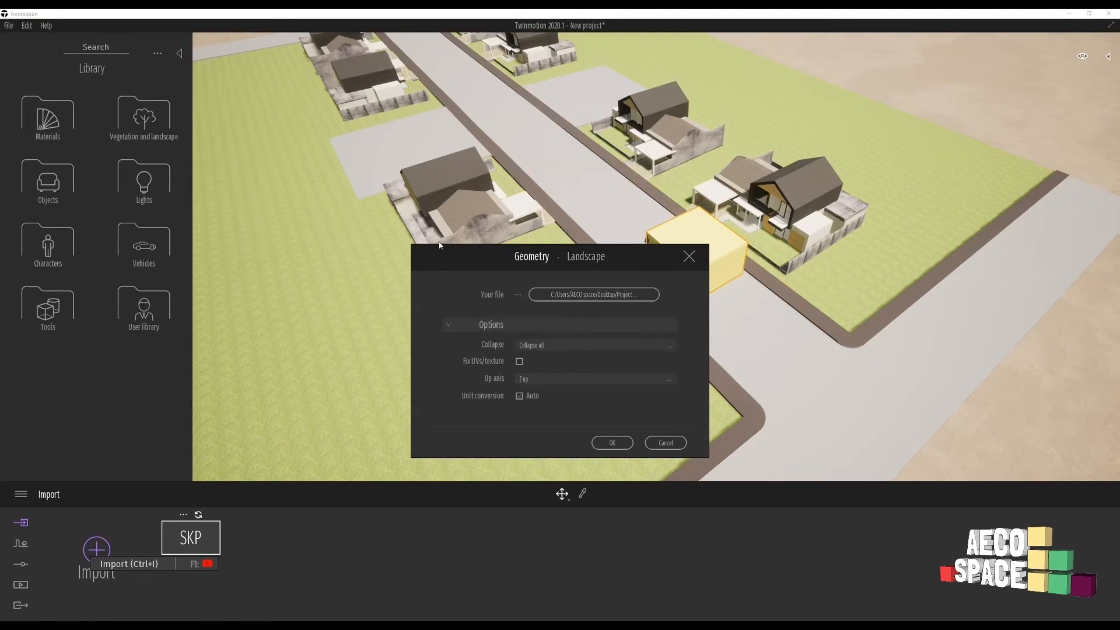
- Run the import and choose Keep both in the material conflict prompt
drag(447, 245, 274, 83)
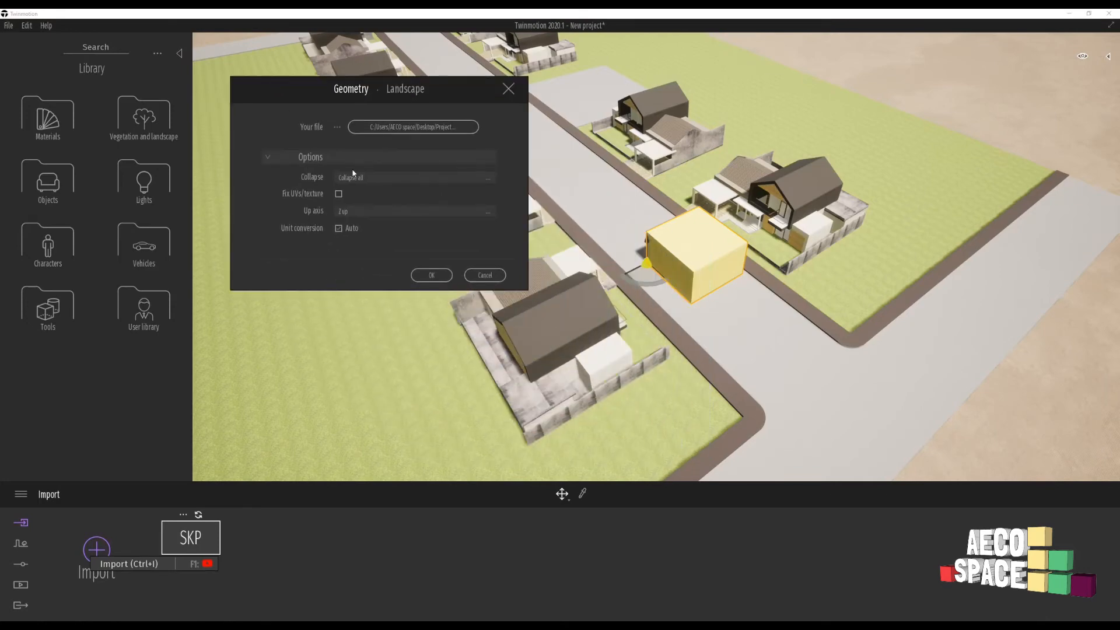
click(431, 276)
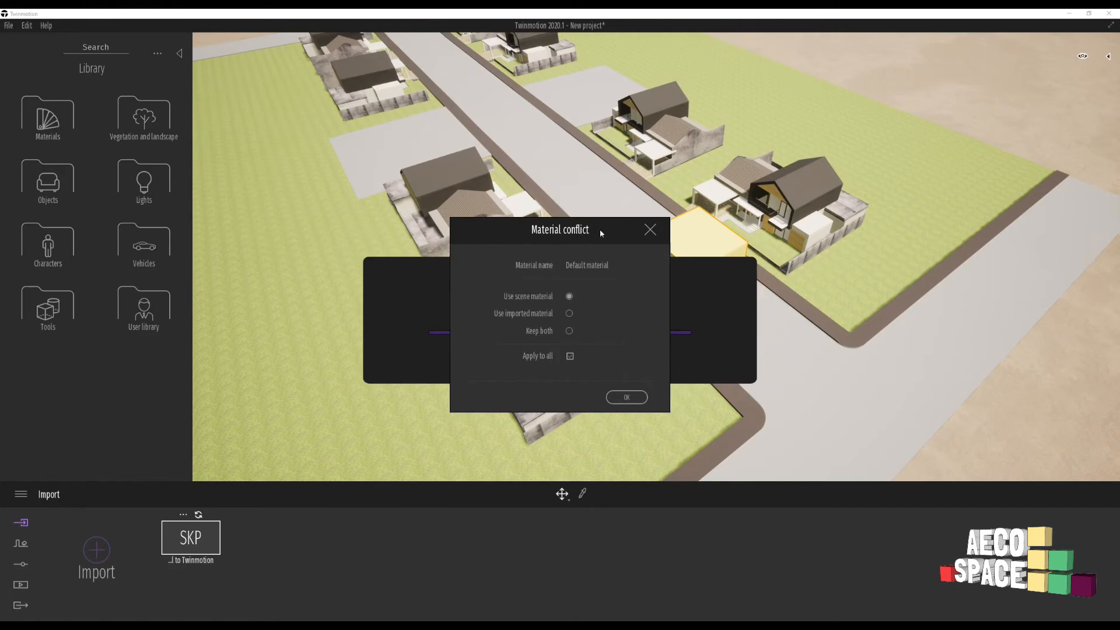
drag(601, 233, 717, 151)
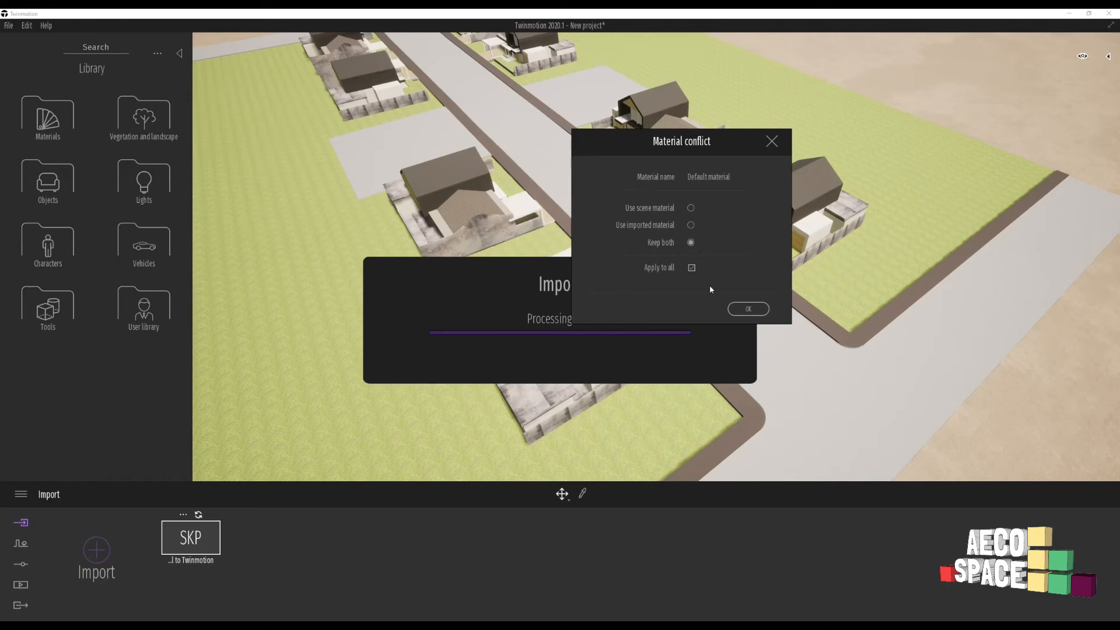
click(749, 309)
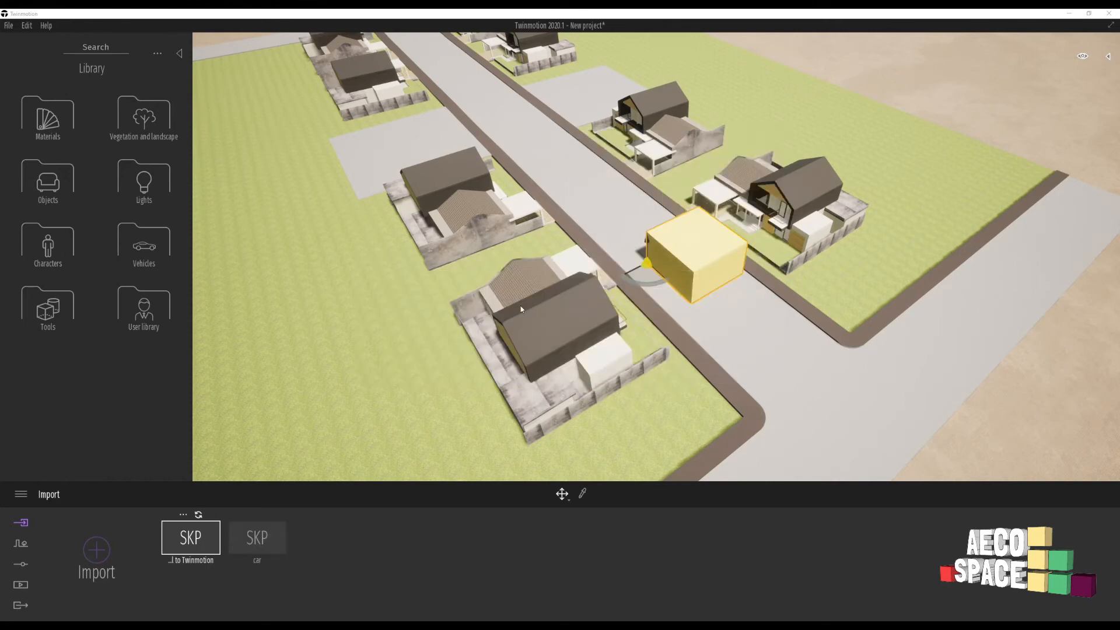
- Select the imported blue car and move it onto the main street beside a house
right_drag(521, 307, 466, 324)
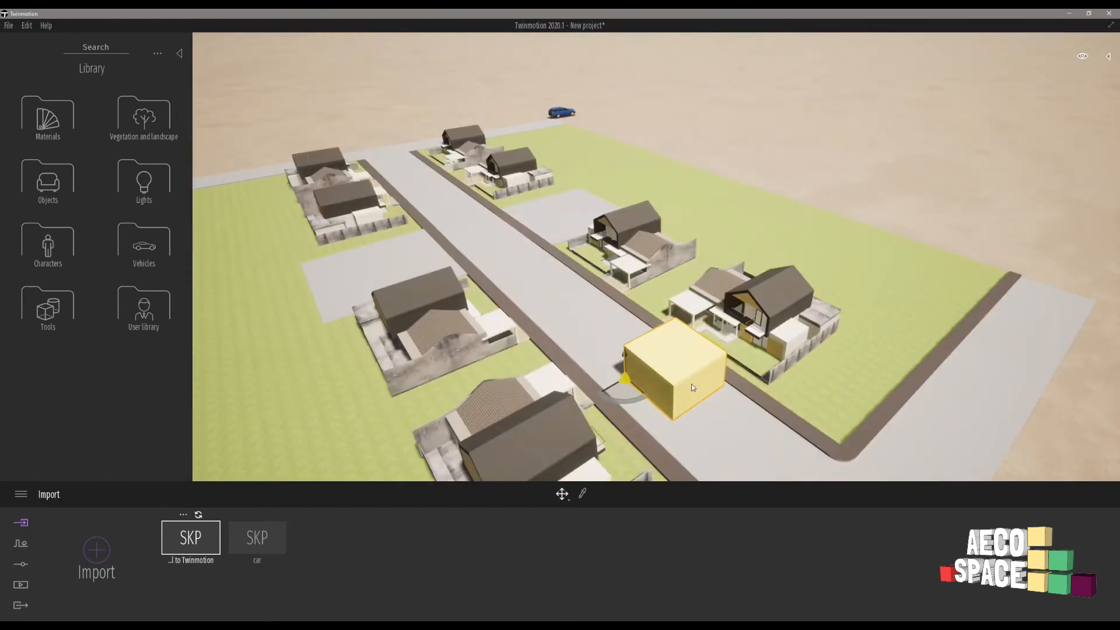
click(558, 114)
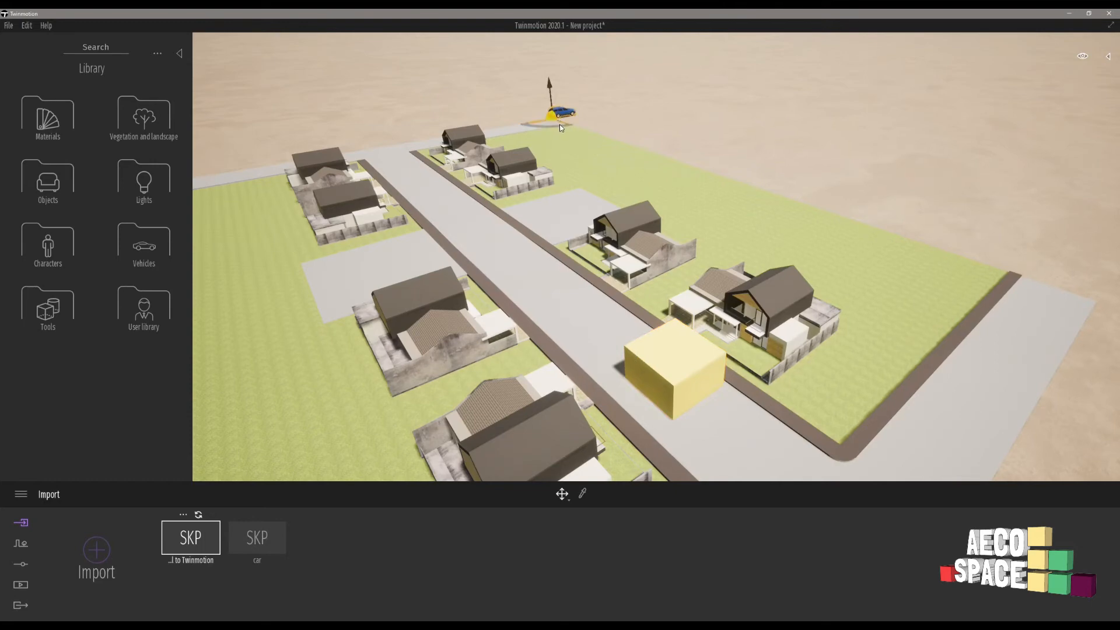
drag(562, 128, 483, 351)
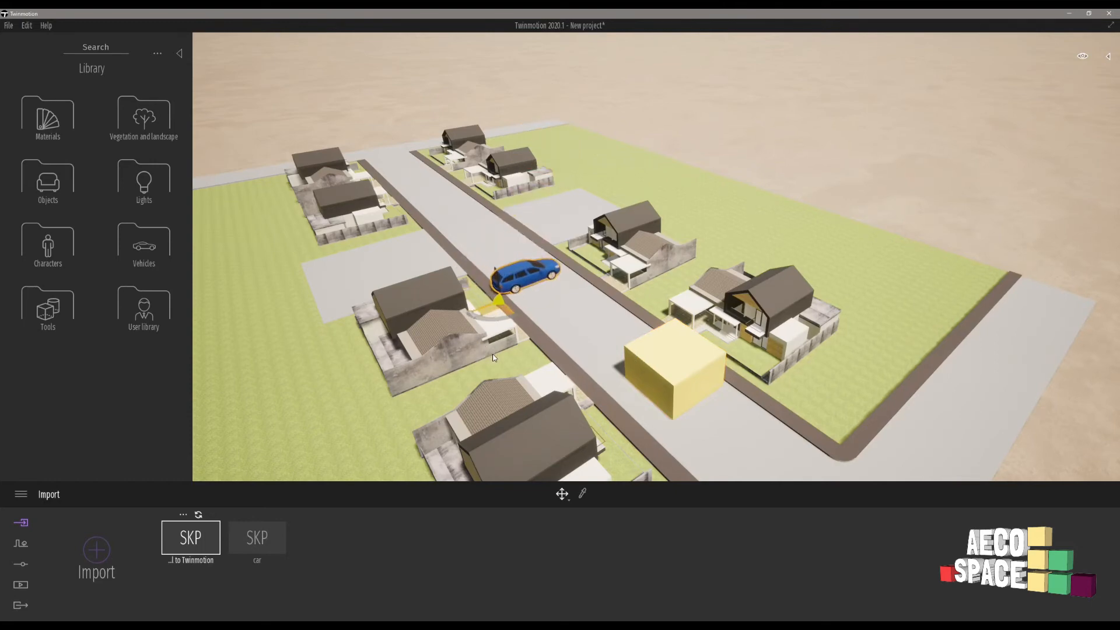
scroll(498, 268, up, 3)
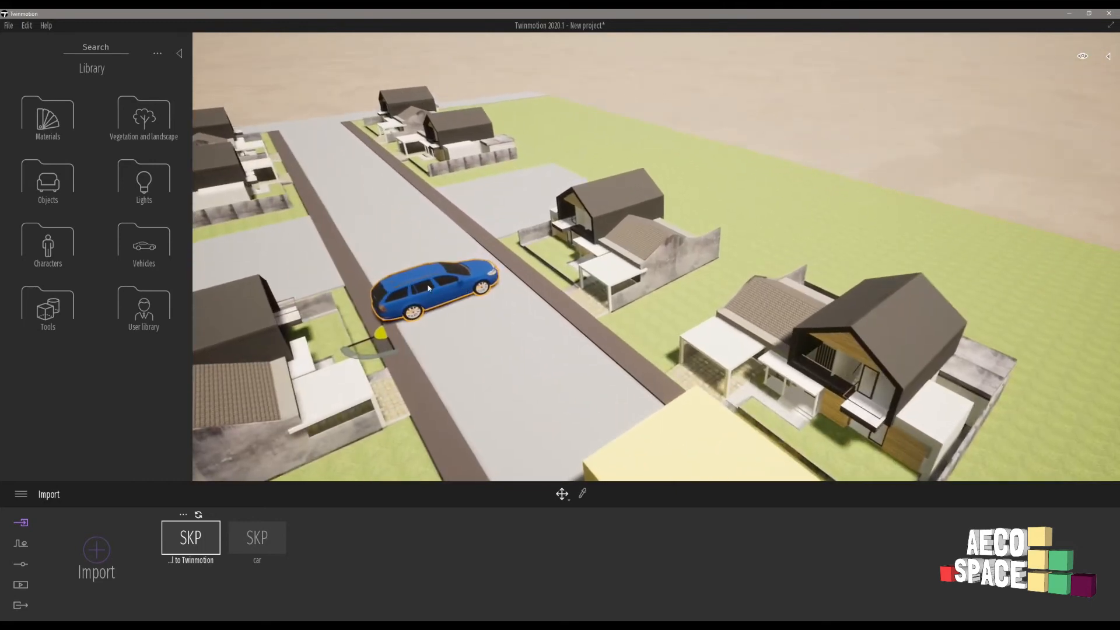
drag(374, 348, 324, 333)
scroll(559, 315, up, 4)
- Orbit to check the car on the street, then return to SketchUp
right_drag(559, 315, 542, 312)
right_drag(673, 295, 646, 290)
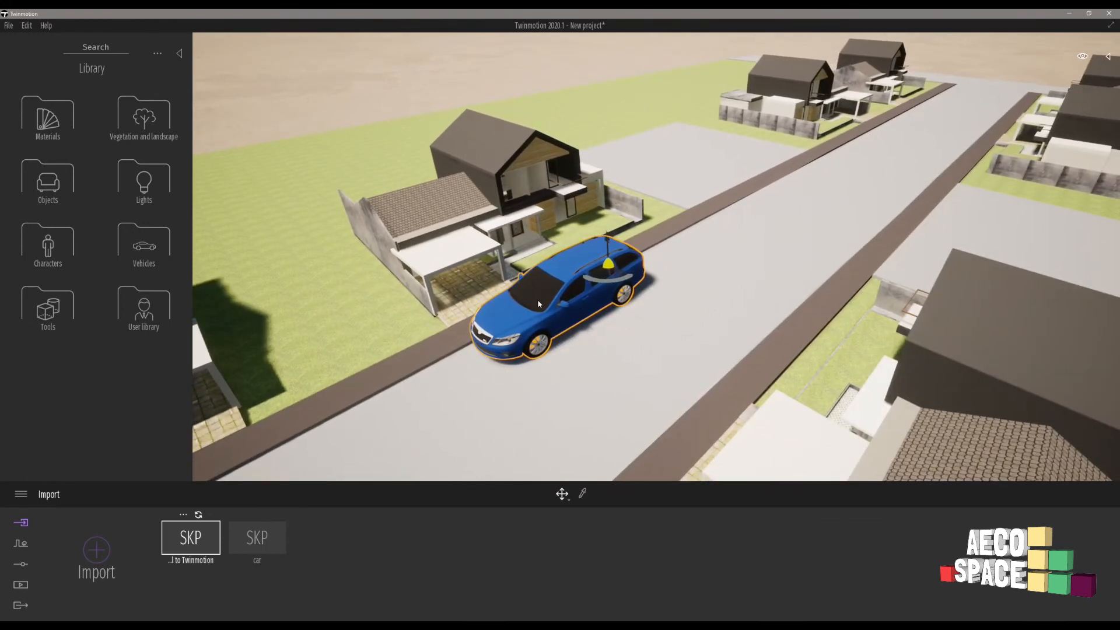
click(303, 625)
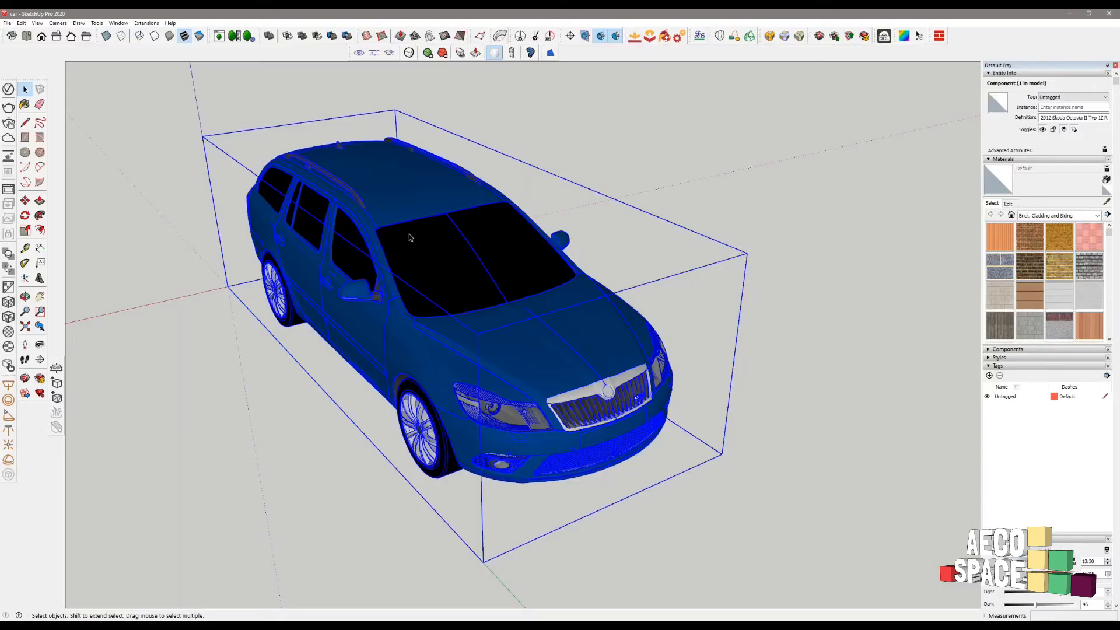
- Scale the car uniformly down to 0.60, save the file, and clear the selection
key(s)
shift+drag(408, 185, 410, 260)
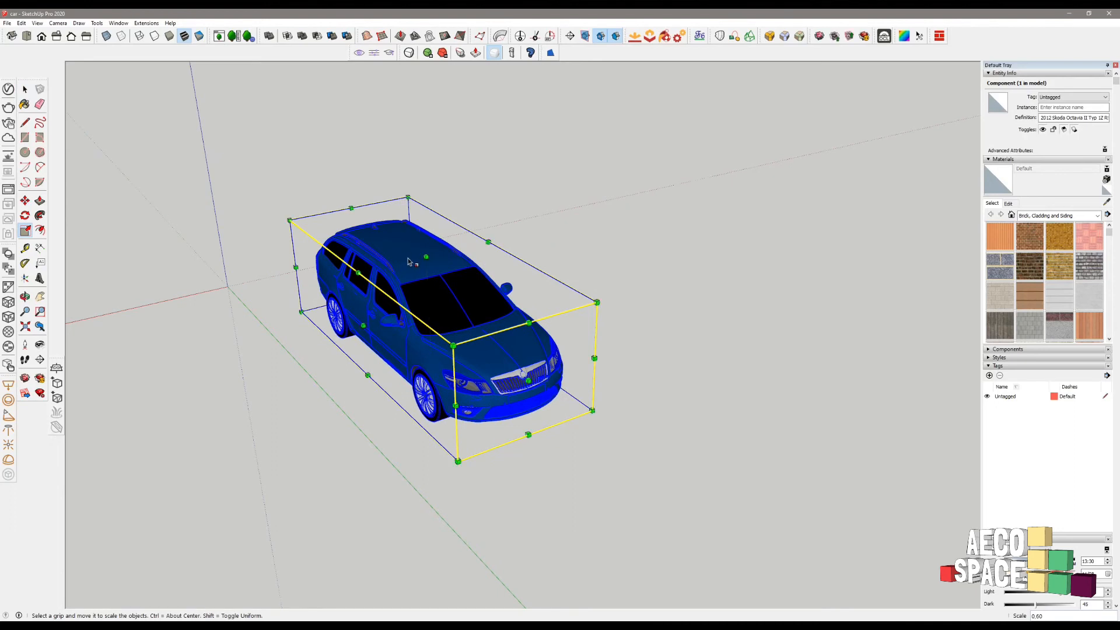
click(7, 24)
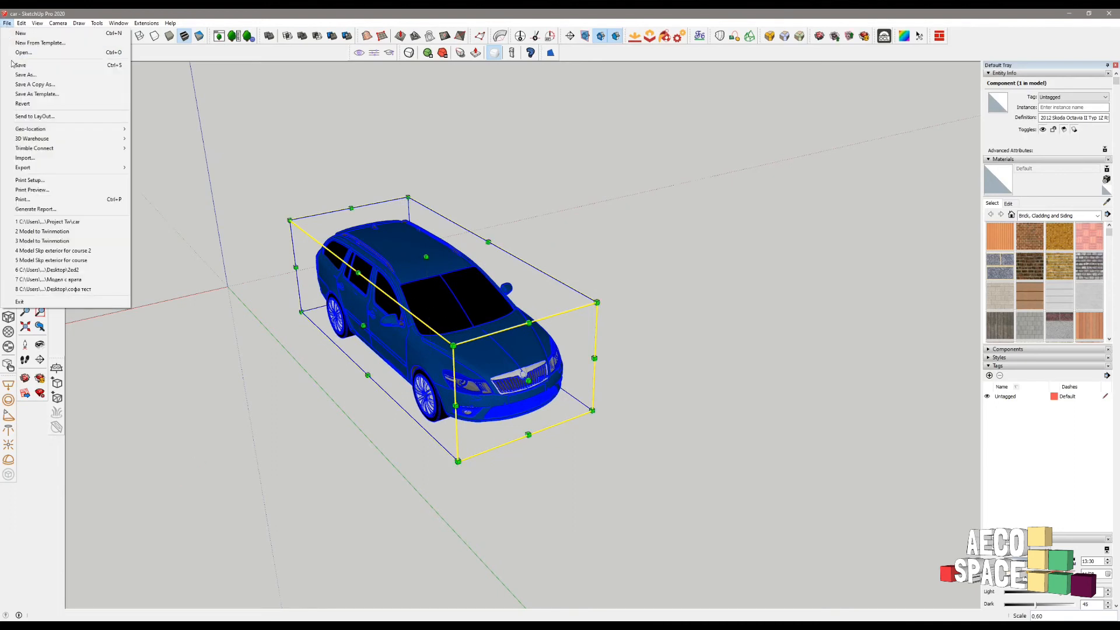
click(18, 65)
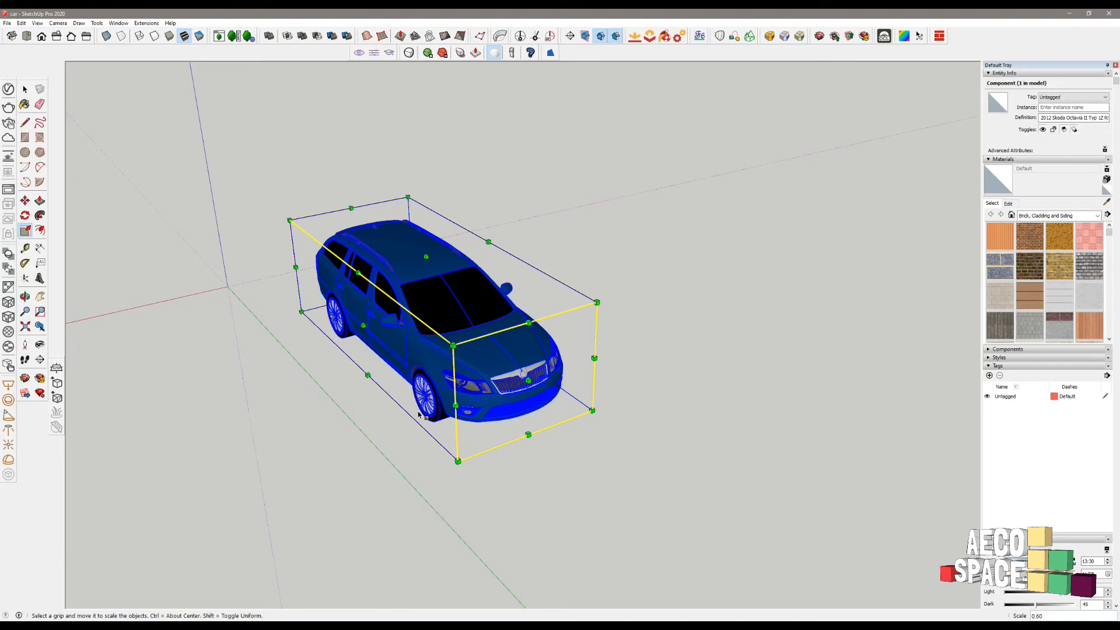
click(300, 560)
key(space)
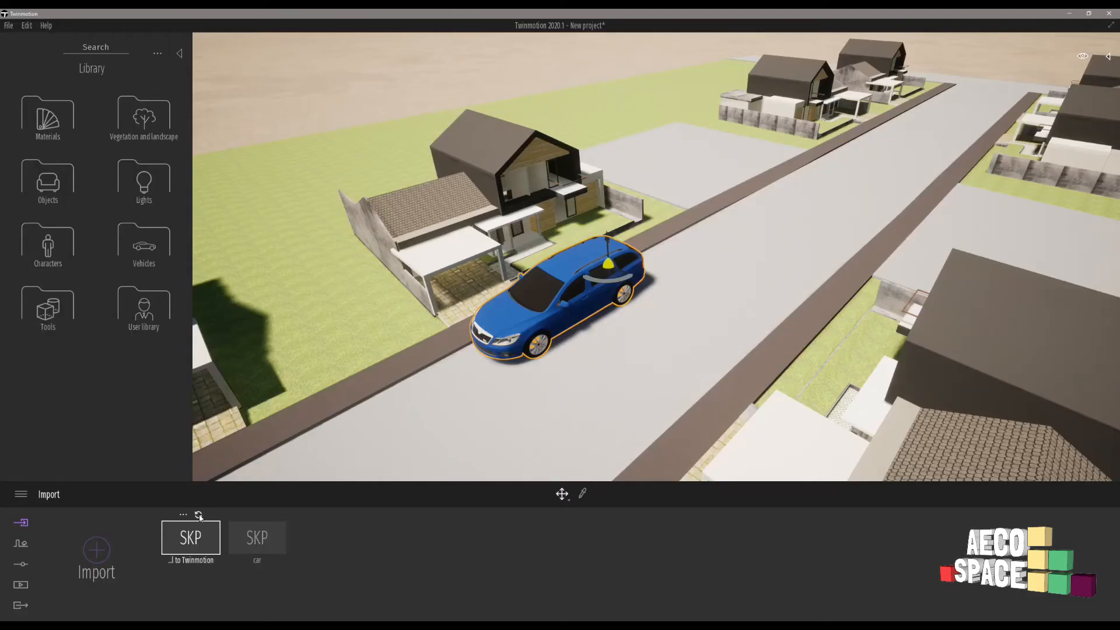
- Reimport the car SketchUp model so its updated, reduced size loads
click(198, 515)
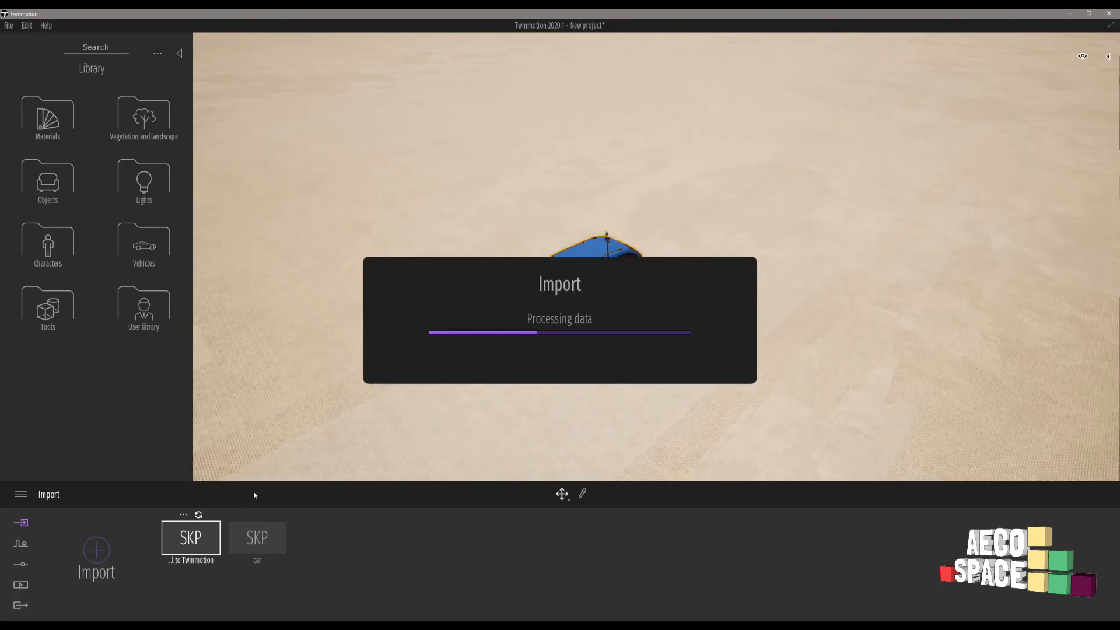
mouse_move(265, 519)
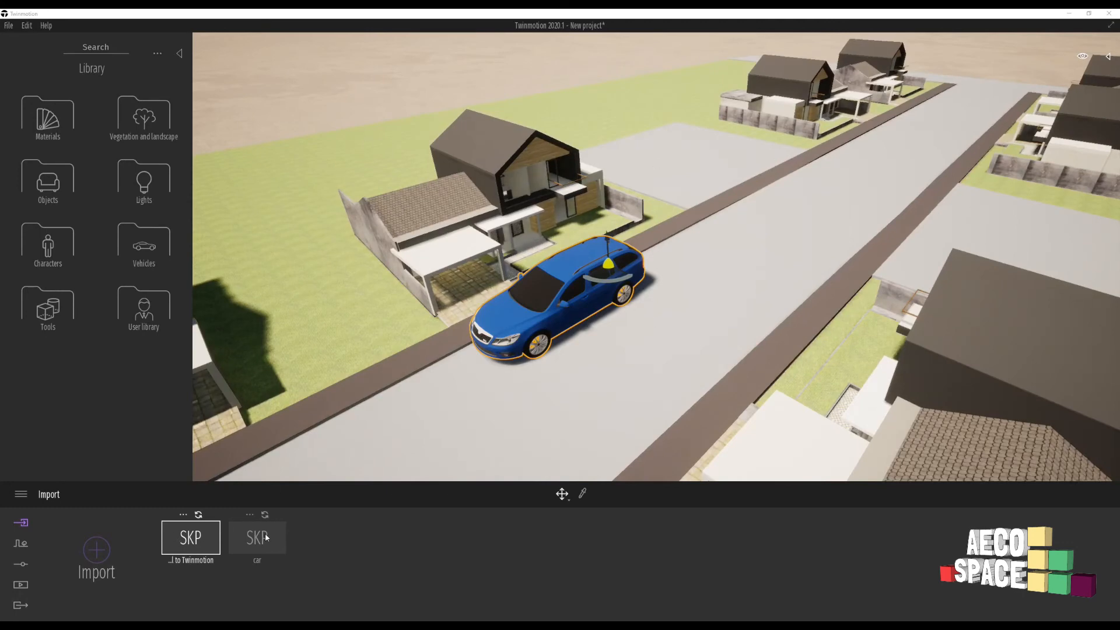
click(265, 516)
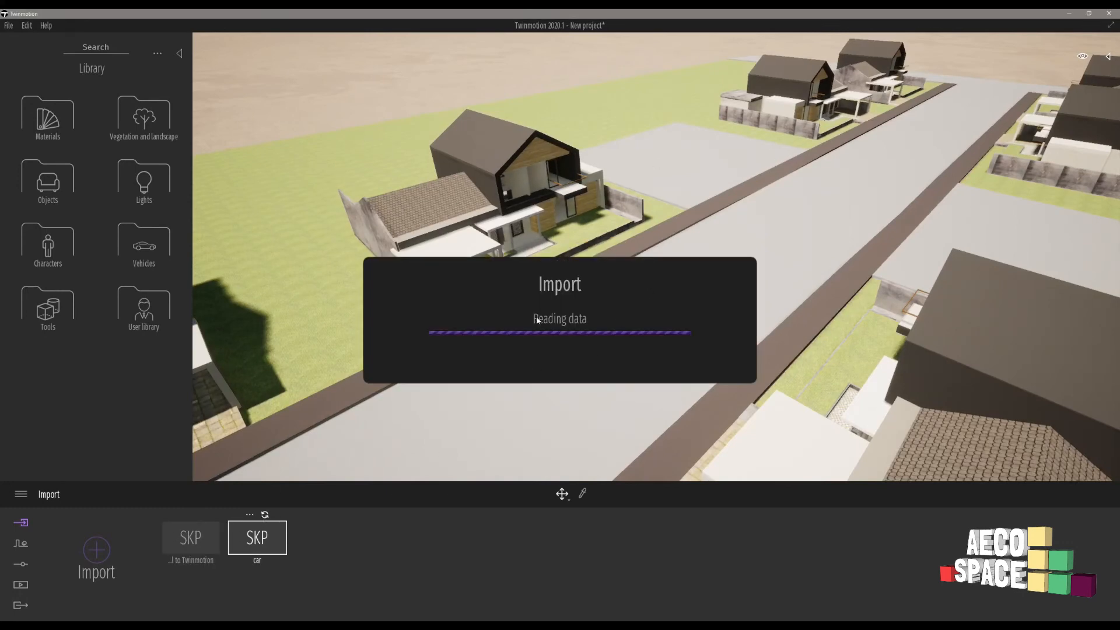
- Move the blue car onto the road in front of the houses and frame it in view
right_drag(678, 248, 854, 194)
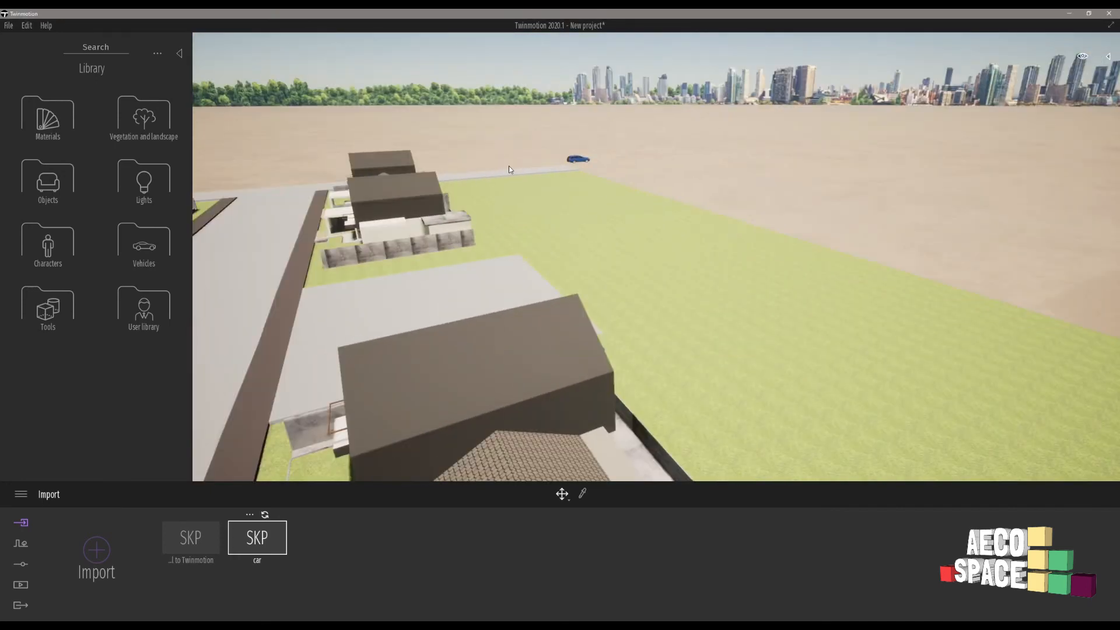
click(582, 160)
drag(561, 166, 223, 324)
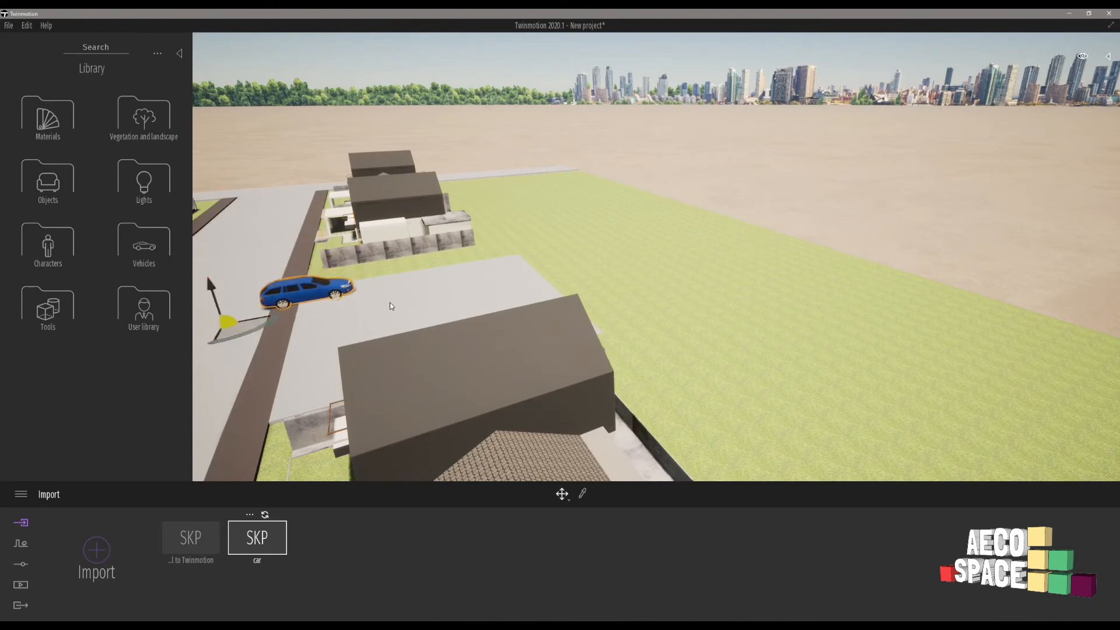
right_drag(503, 293, 444, 299)
drag(450, 275, 227, 417)
key(f)
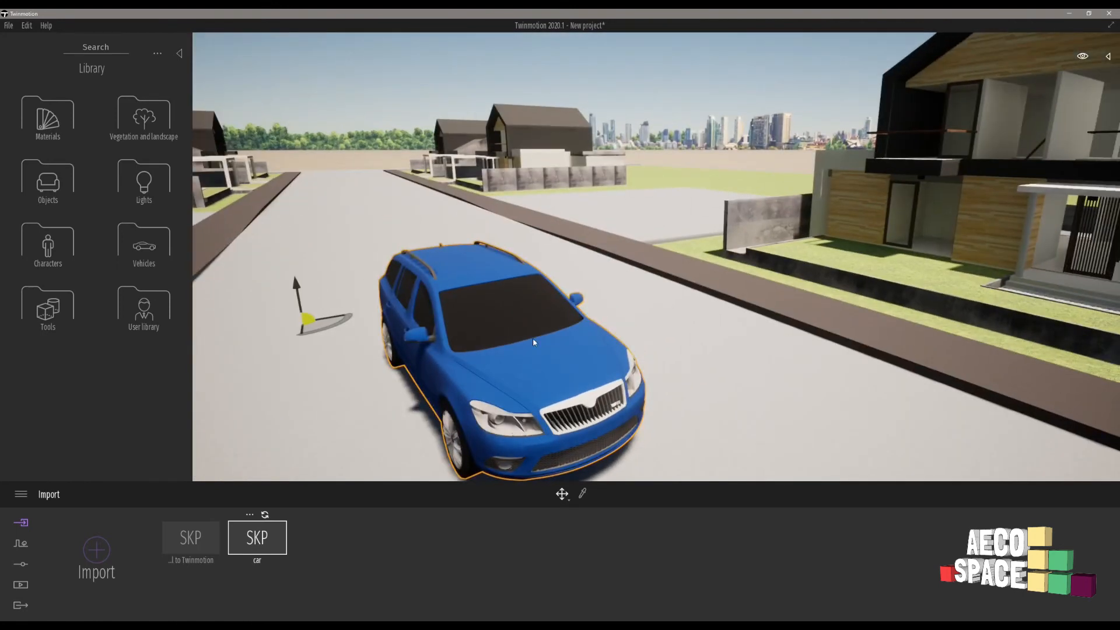
key(a)
right_drag(505, 359, 543, 367)
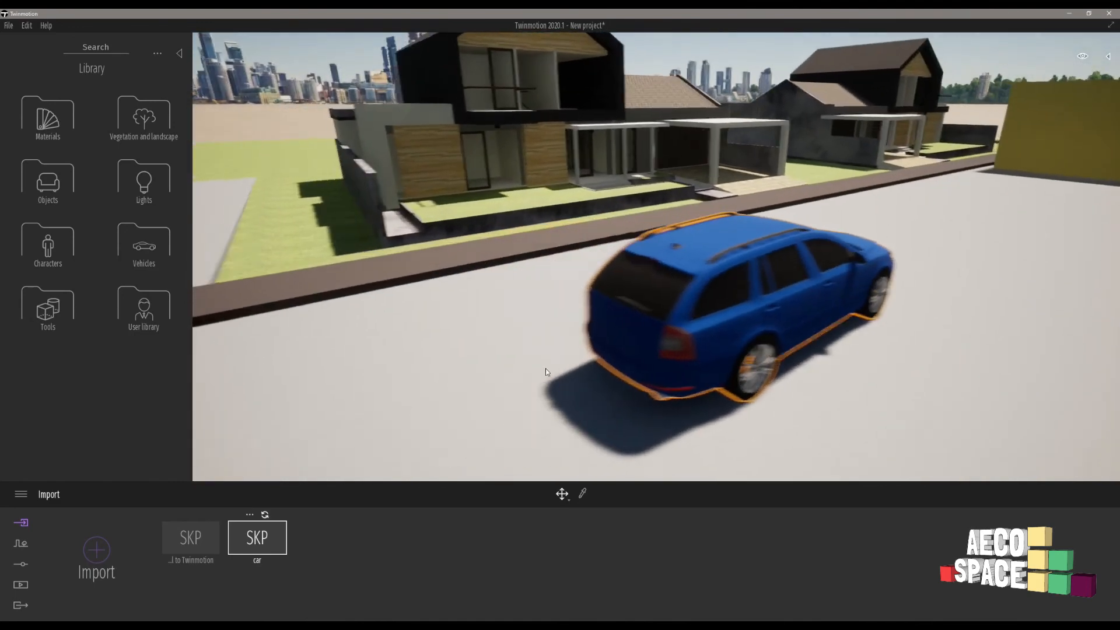
scroll(656, 344, down, 6)
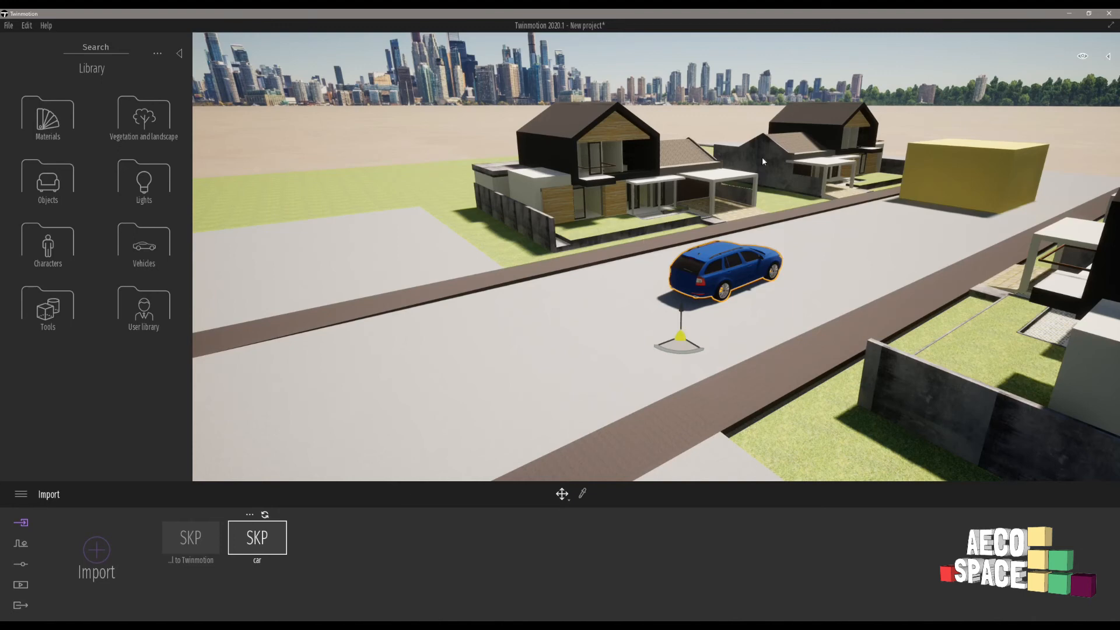
- Delete the yellow test box and bring the view down to the road
click(966, 151)
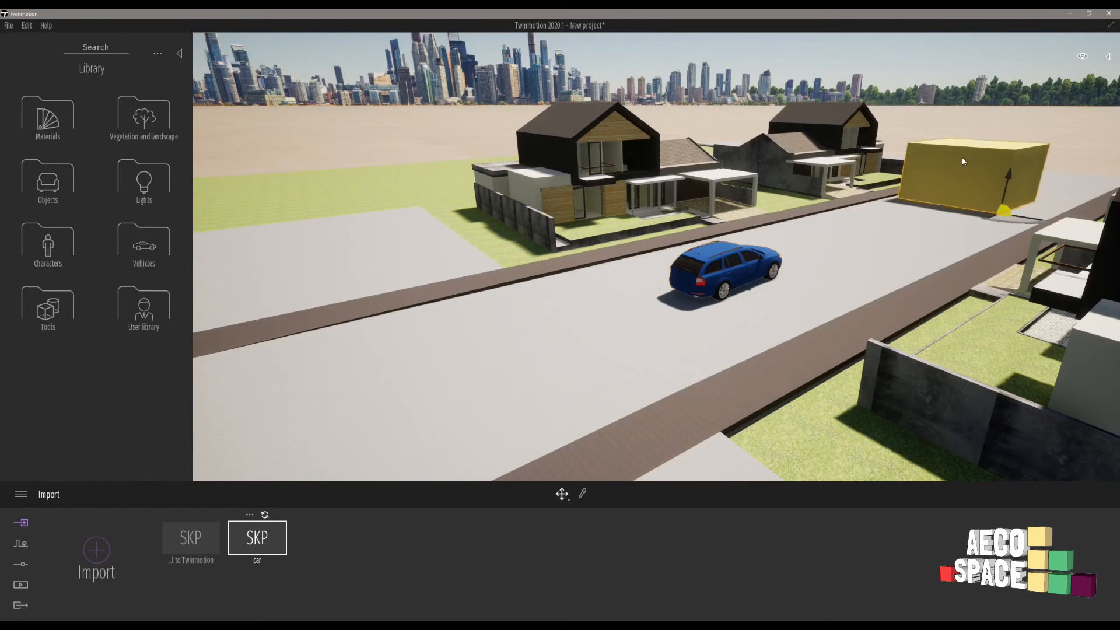
key(Delete)
right_drag(726, 262, 971, 239)
key(w)
scroll(970, 239, down, 5)
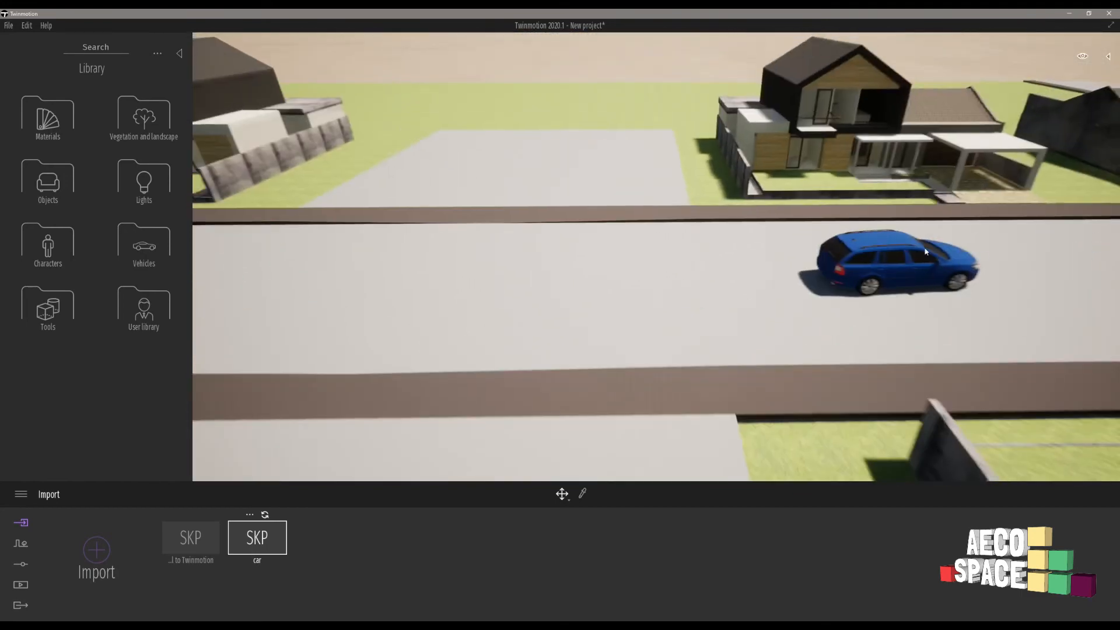
middle_drag(970, 240, 1009, 266)
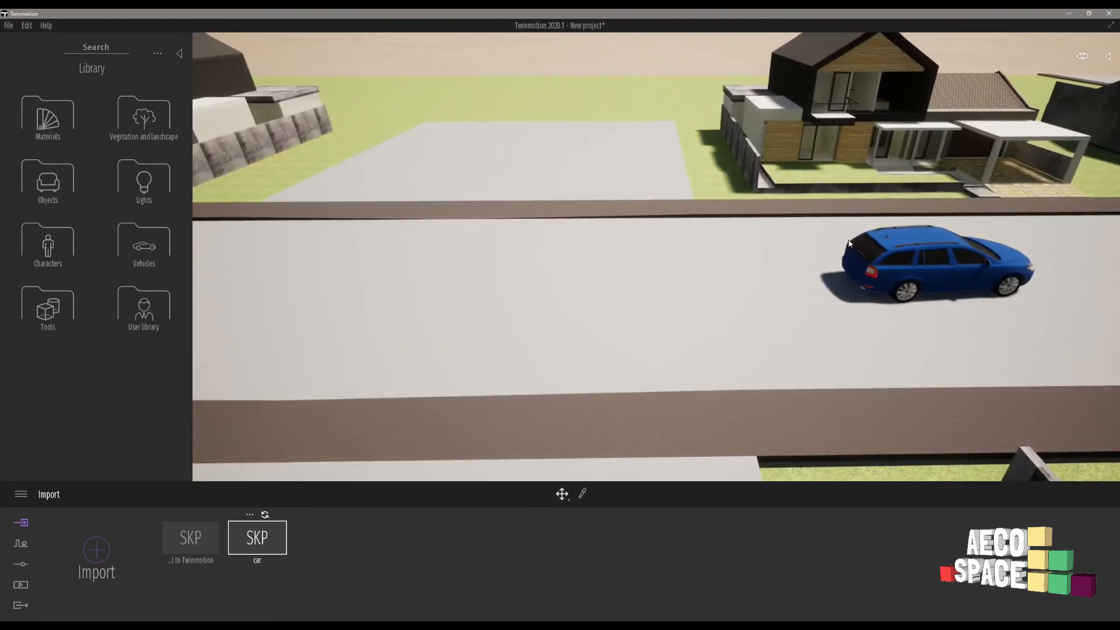
- Fly around the blue car to inspect it parked on the road beside the house
key(w)
key(d)
key(w)
key(d)
right_drag(876, 232, 679, 231)
key(d)
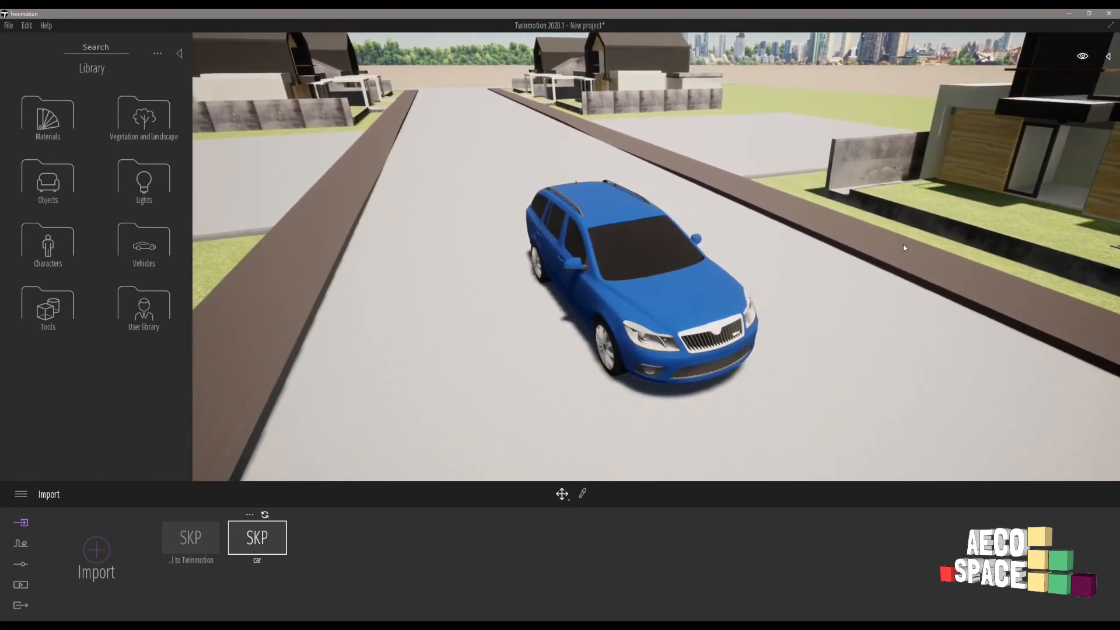
key(d)
right_drag(845, 309, 620, 292)
key(d)
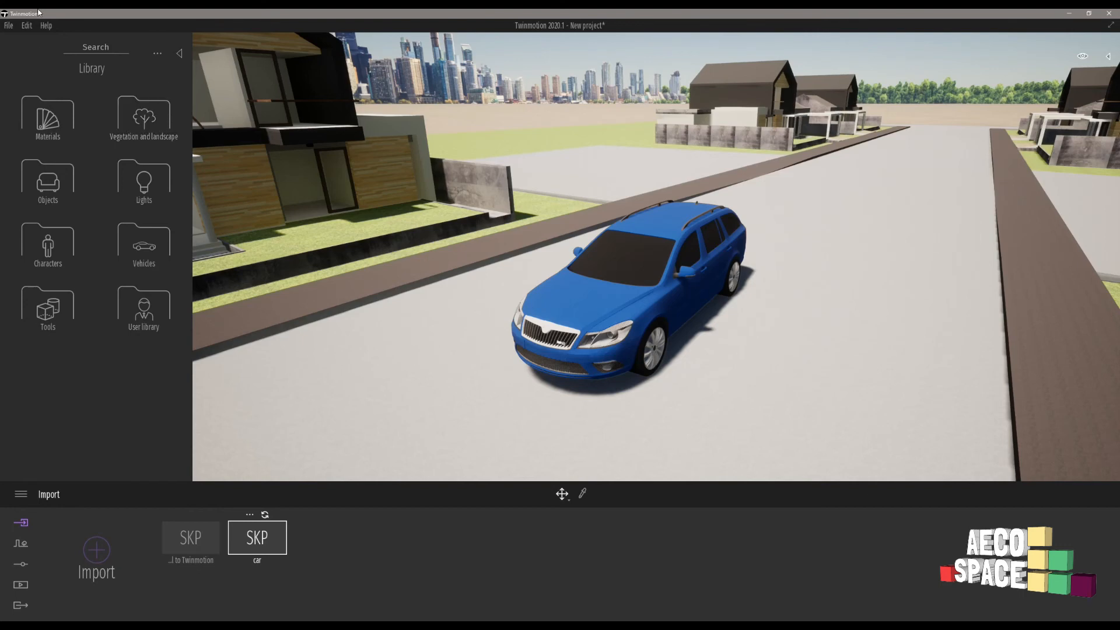
- In Preferences, set auto-save to every 5 min with 3 kept backups, leaving the path unchanged
click(26, 27)
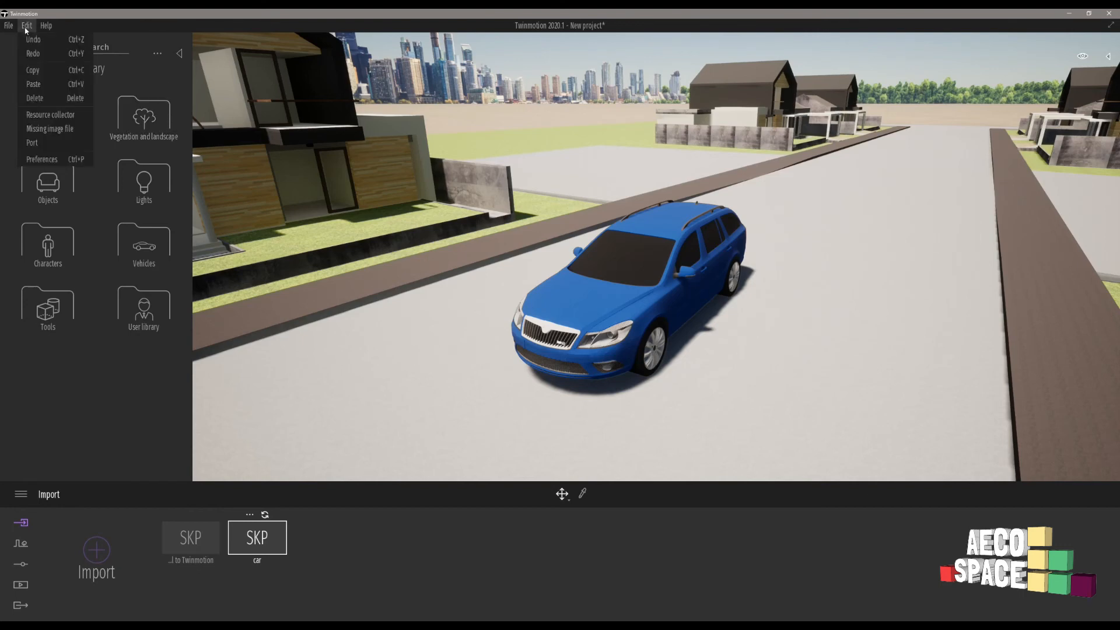
click(42, 160)
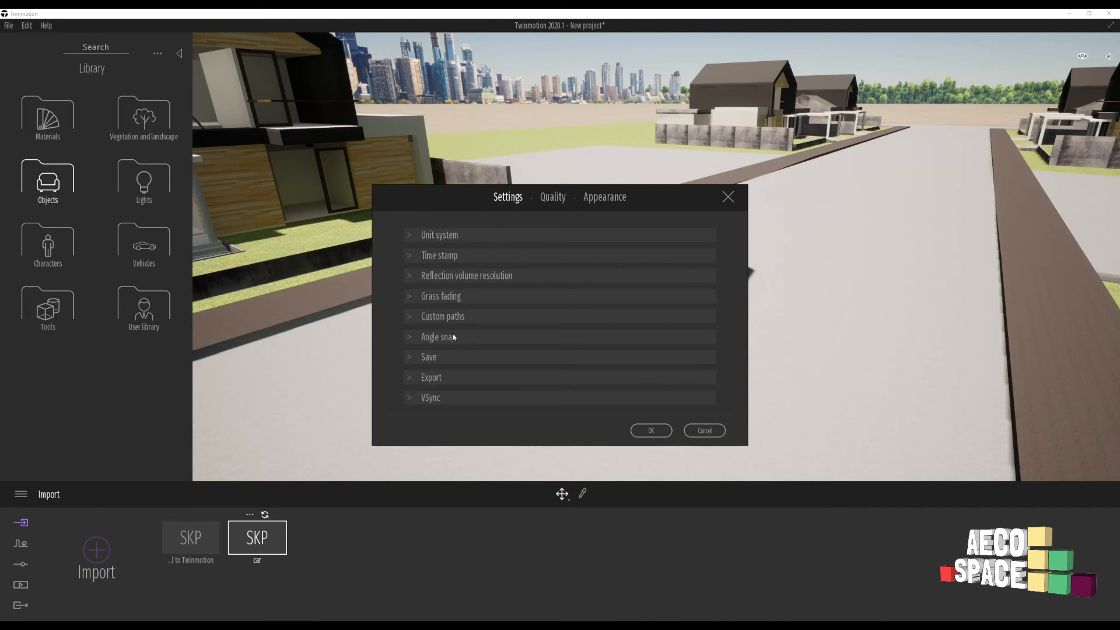
click(429, 358)
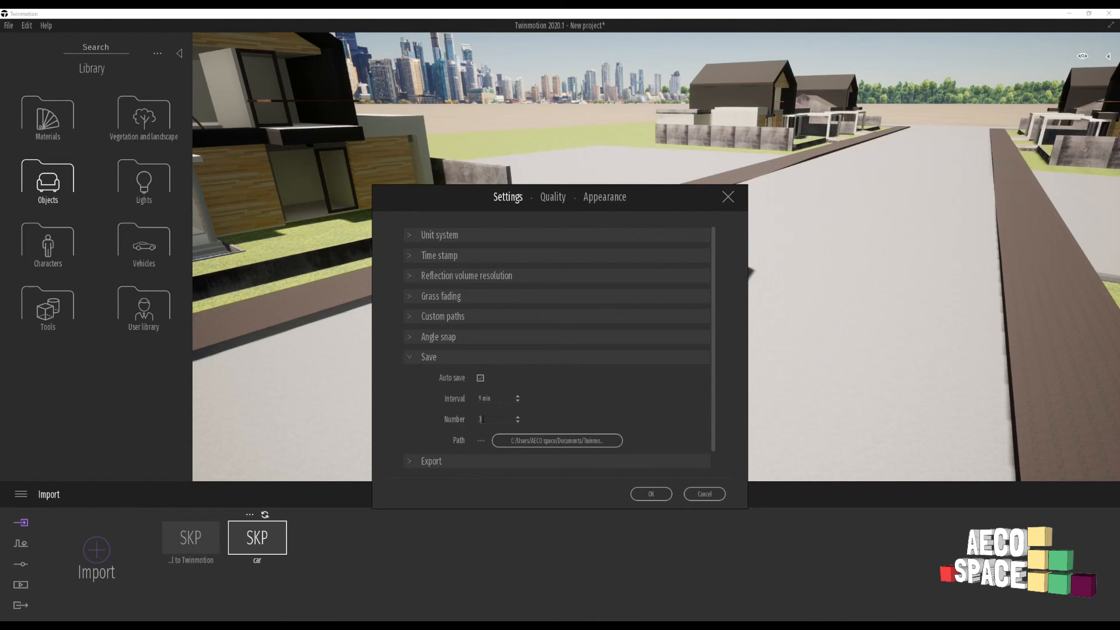
drag(482, 419, 470, 422)
click(518, 422)
click(517, 410)
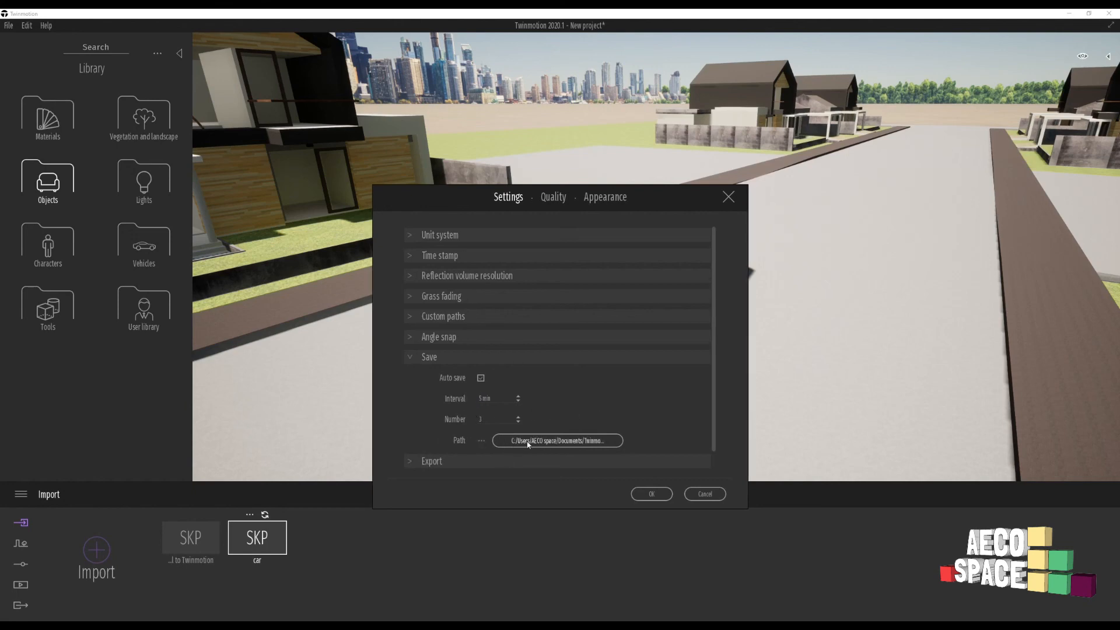
click(563, 441)
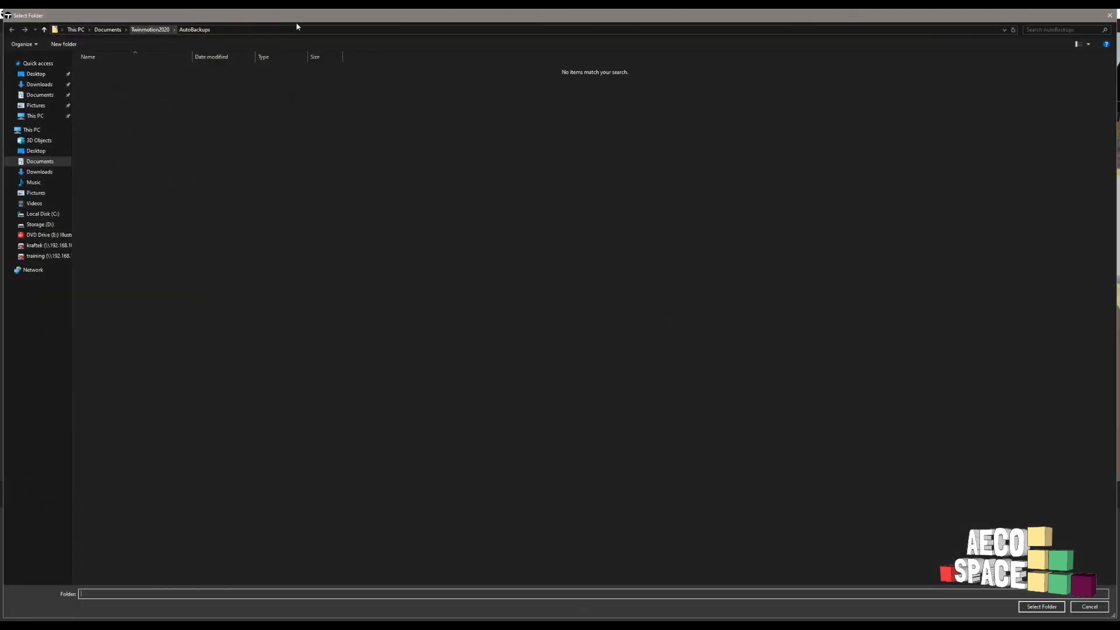
click(1110, 15)
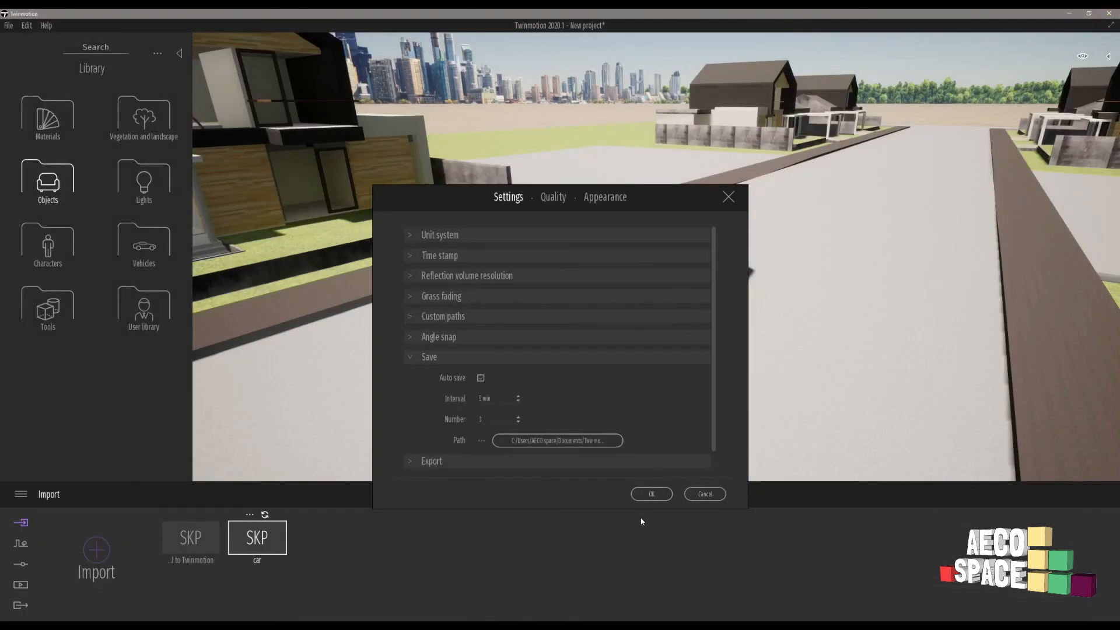
click(655, 497)
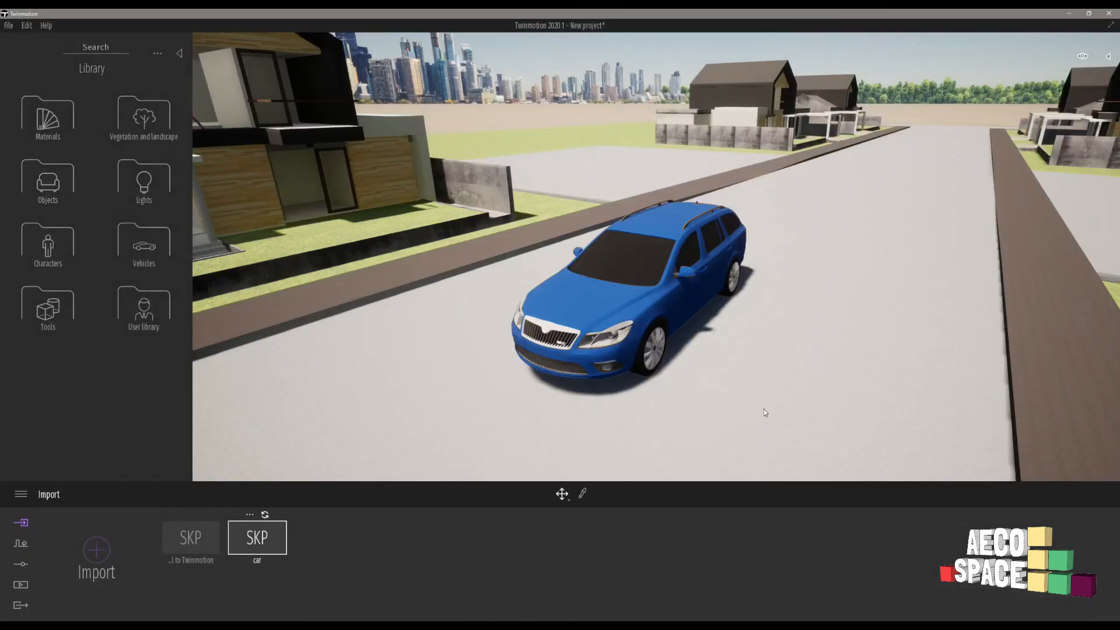
scroll(698, 280, down, 5)
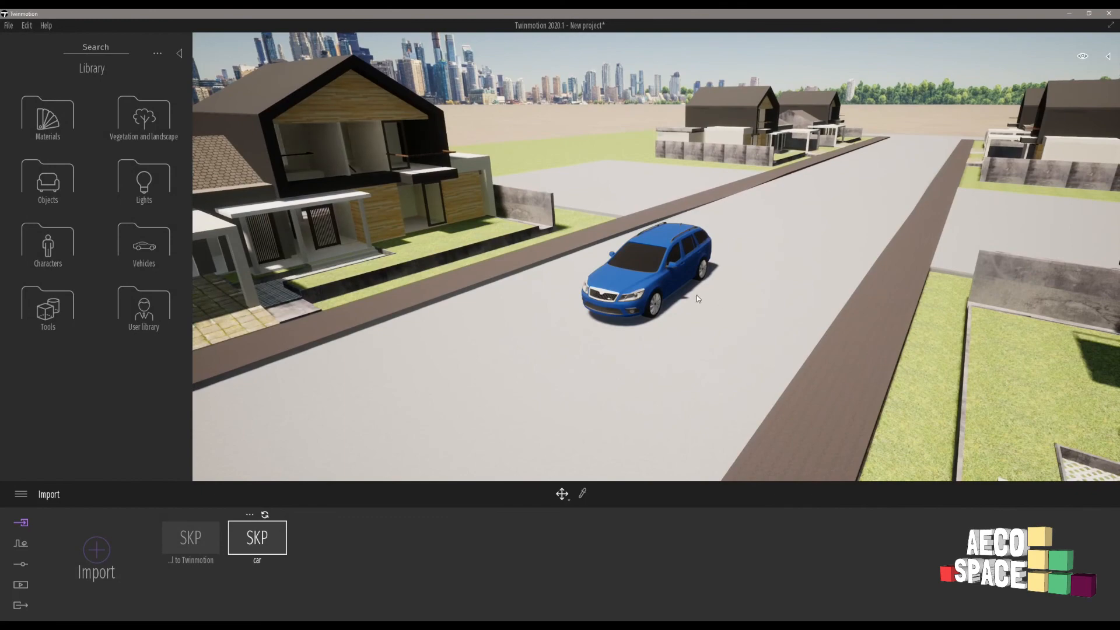
scroll(667, 211, down, 8)
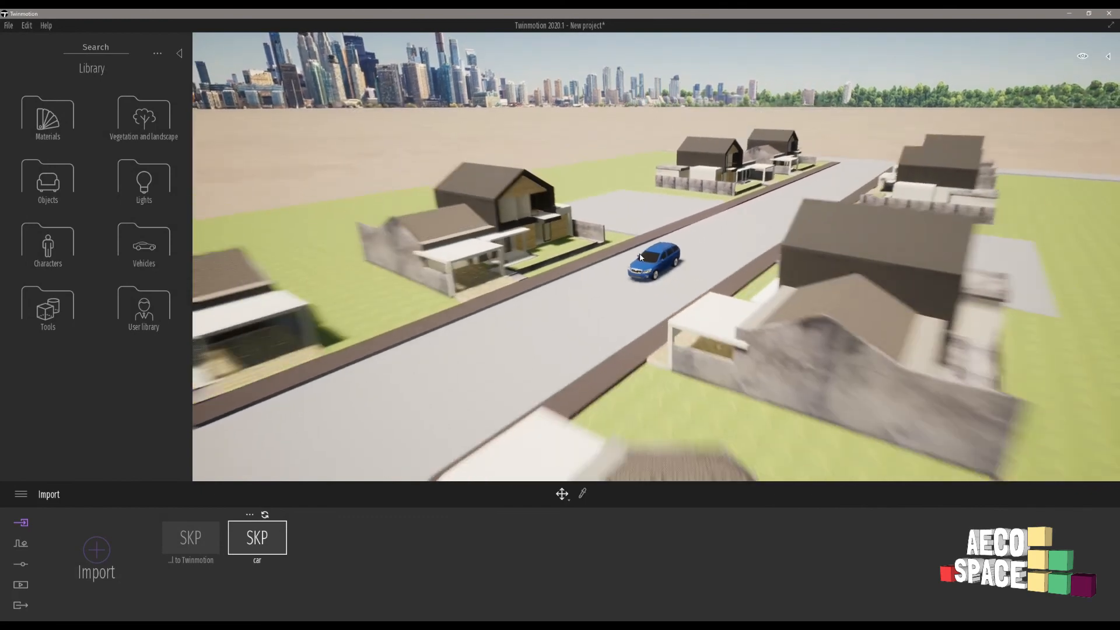
scroll(654, 263, down, 6)
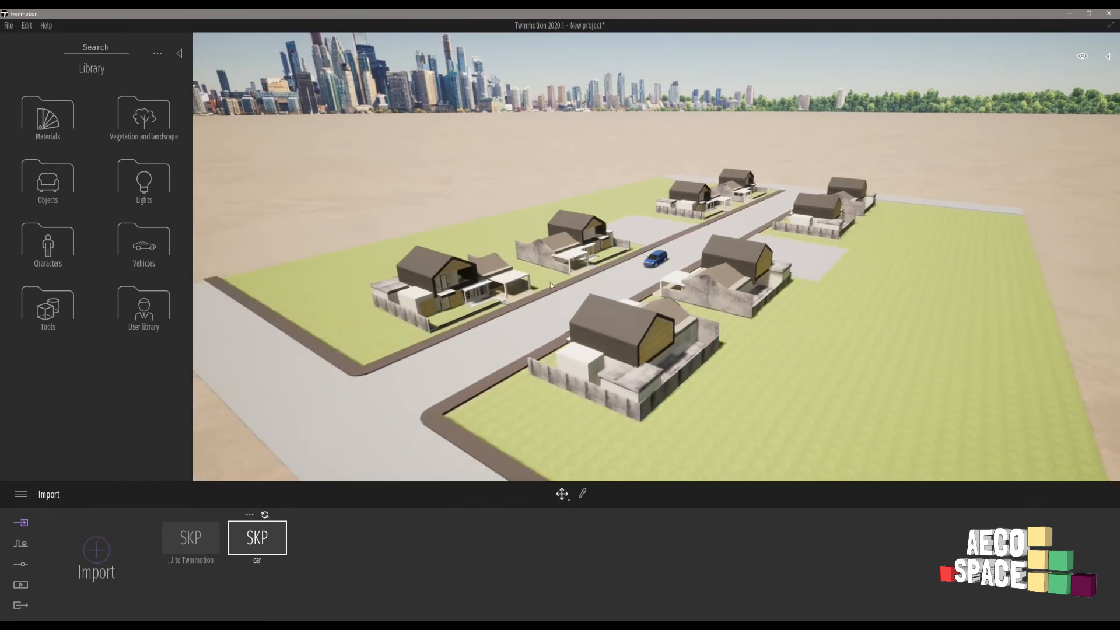
key(s)
key(a)
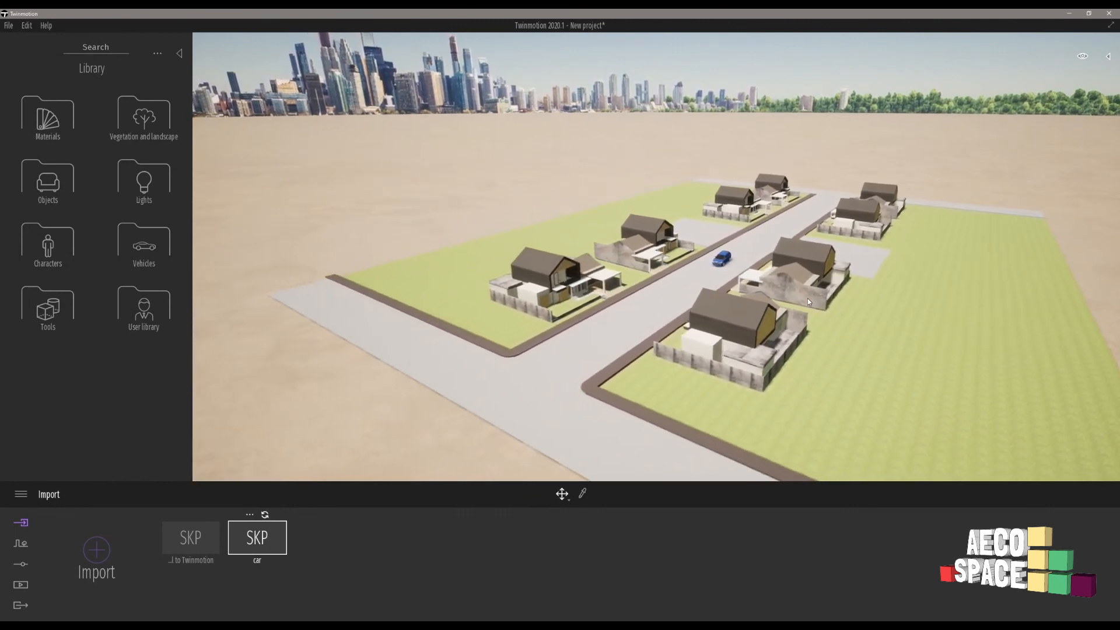
key(a)
right_drag(698, 268, 917, 292)
key(a)
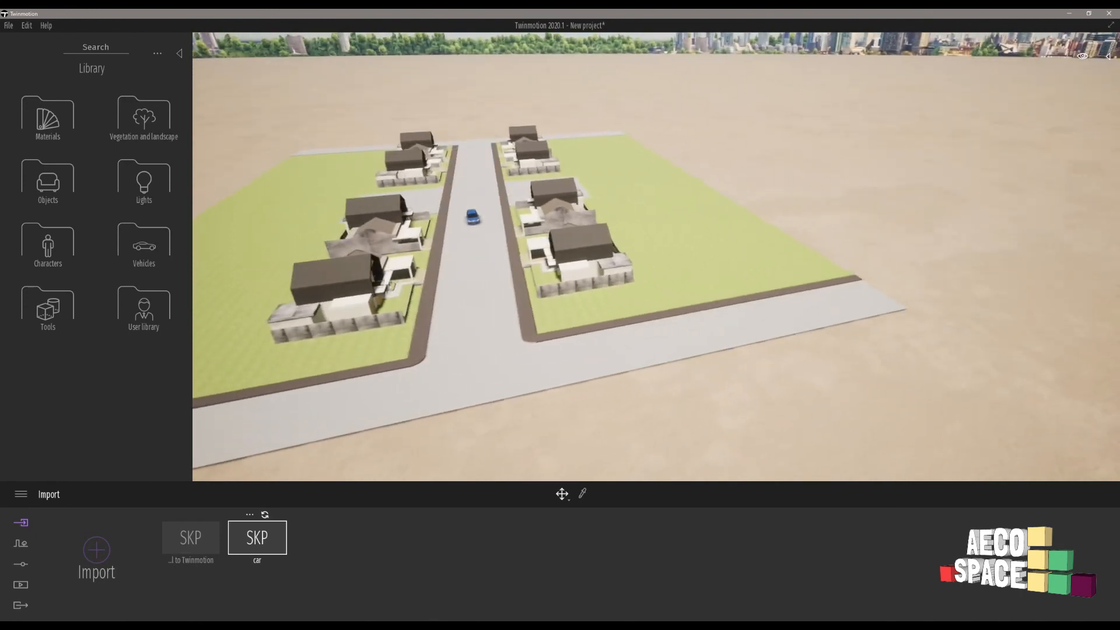
key(a)
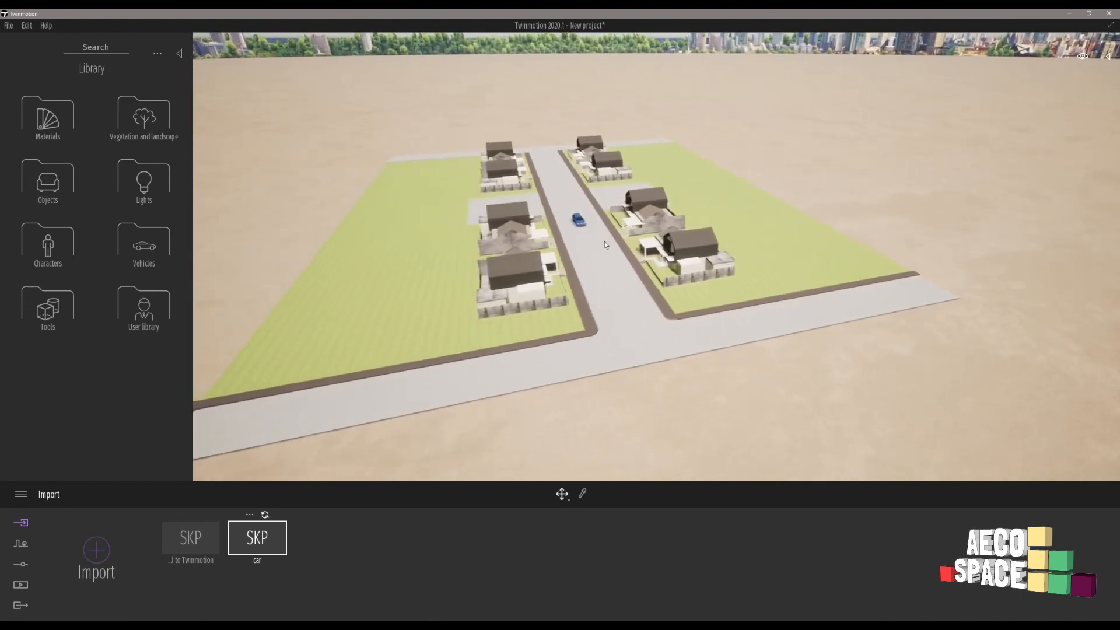
right_drag(660, 250, 566, 231)
key(d)
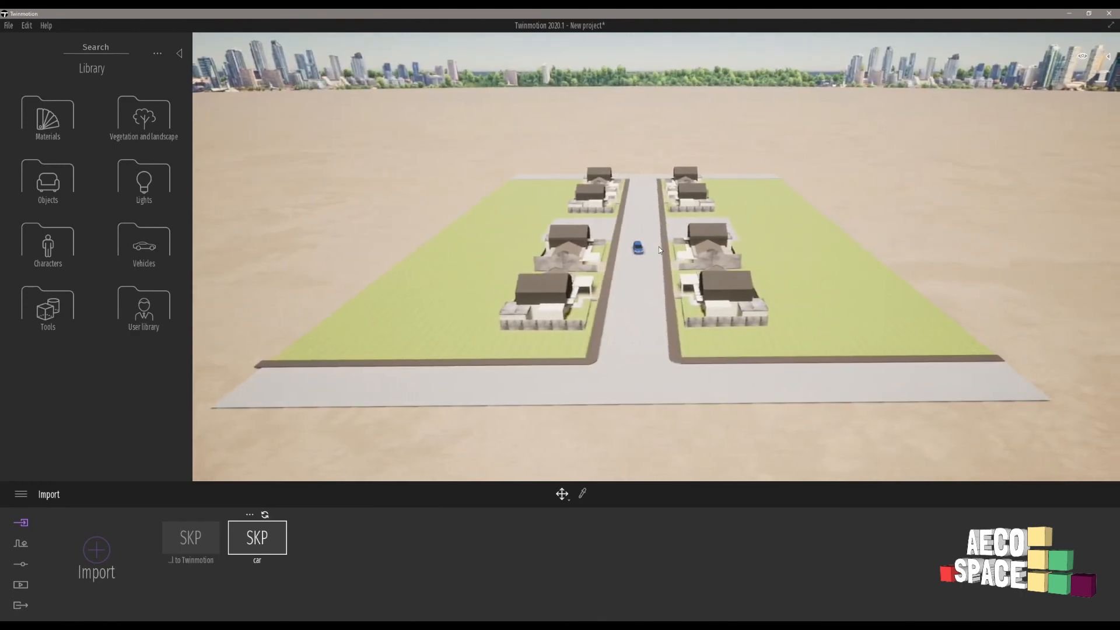
key(w)
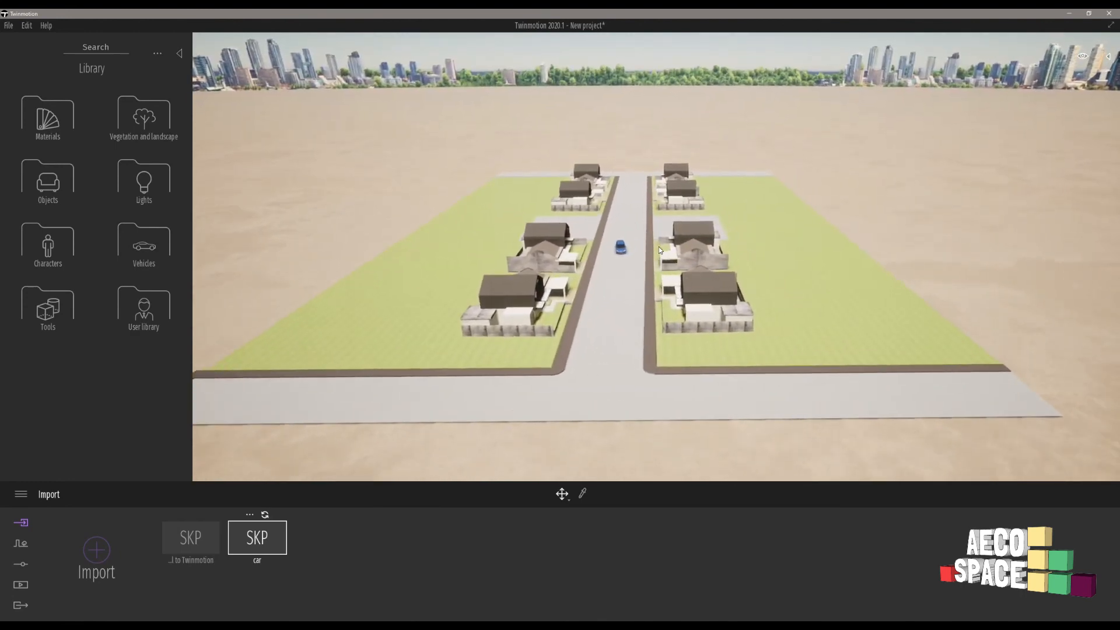
key(w)
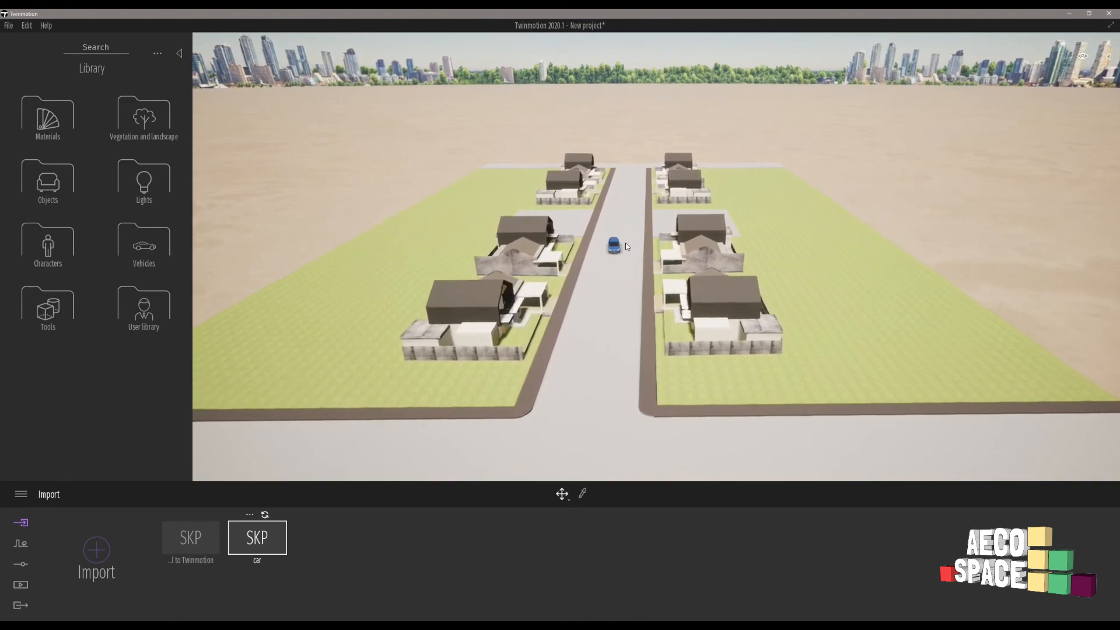
key(w)
mouse_move(604, 274)
right_down()
mouse_move(566, 255)
mouse_move(572, 248)
mouse_move(592, 274)
right_up()
key(w)
key(w)
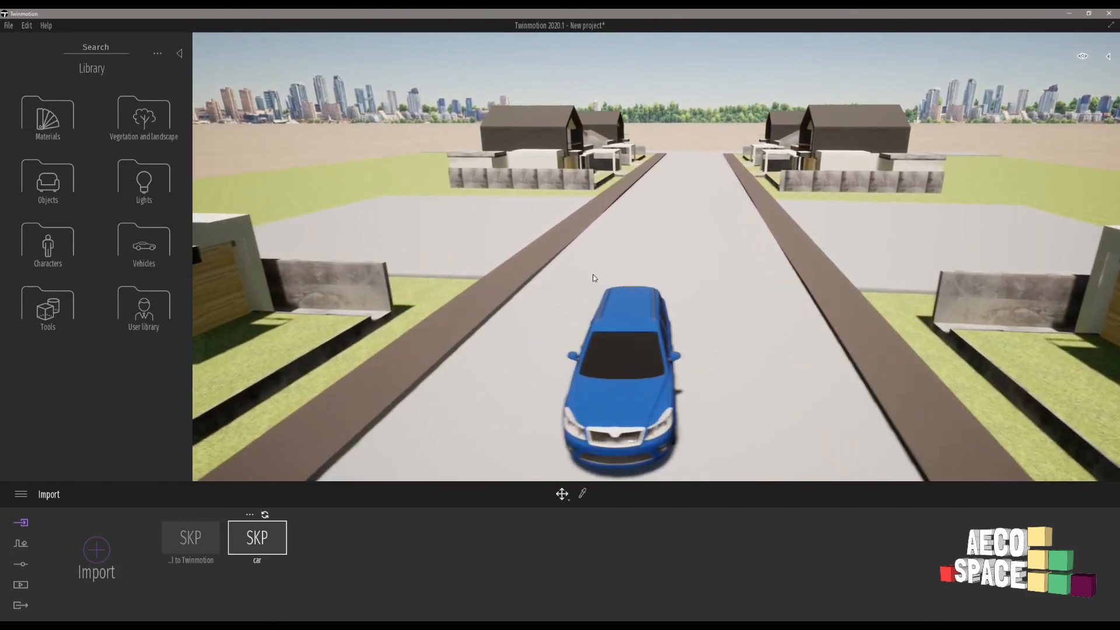